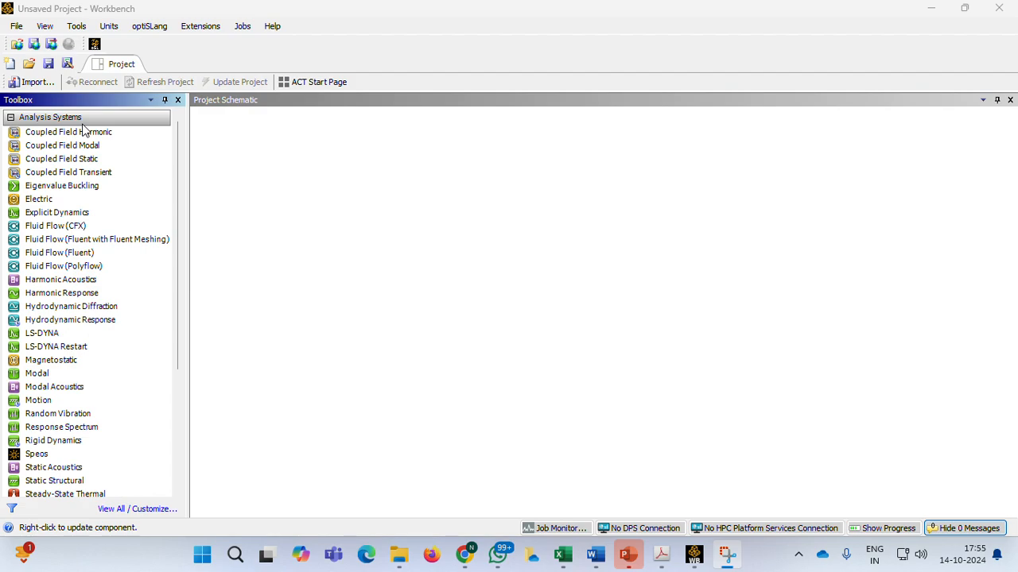
Add a Static Structural analysis system to the project schematic and name it Stepped Bar.
{"action": "scroll", "coordinate": [58, 292], "scroll_direction": "down", "scroll_amount": 2}
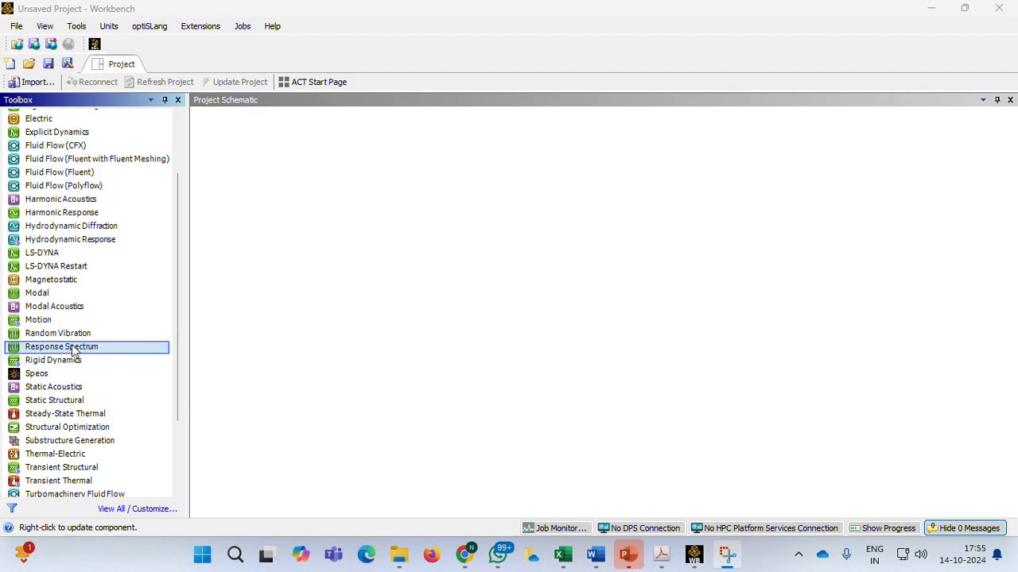
{"action": "scroll", "coordinate": [72, 350], "scroll_direction": "down", "scroll_amount": 1}
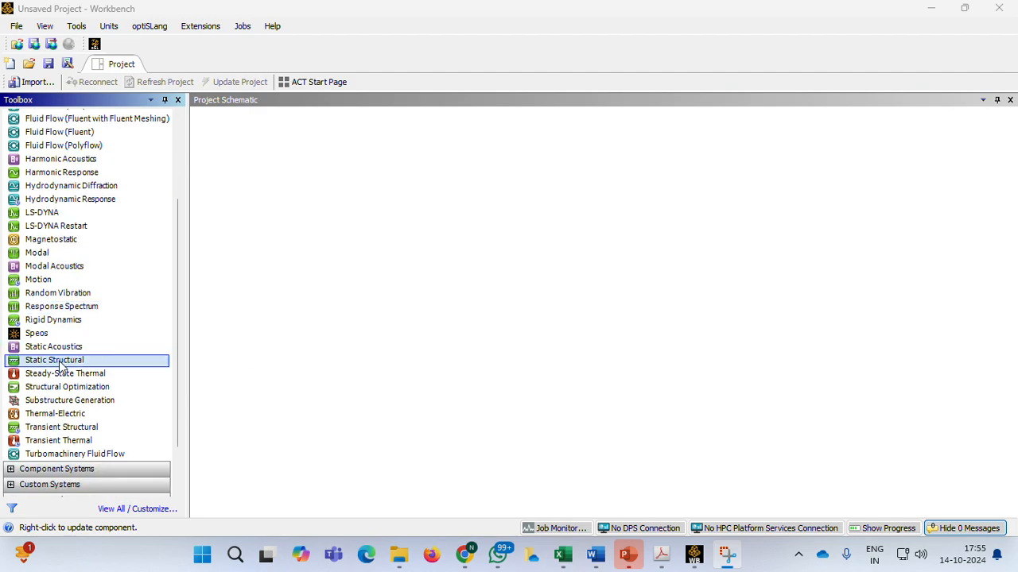
{"action": "left_click", "coordinate": [61, 362]}
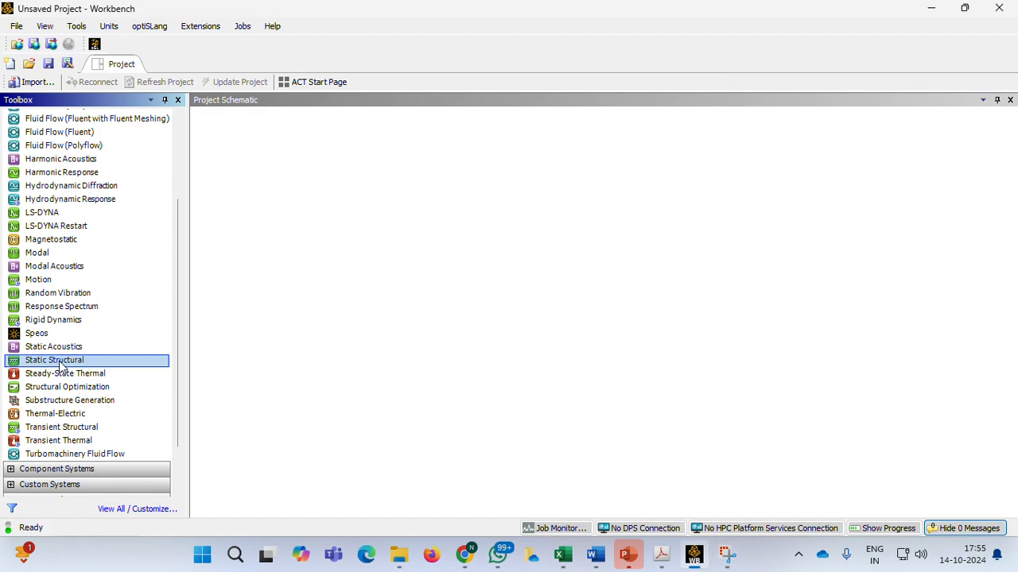
{"action": "left_click_drag", "start_coordinate": [61, 364], "coordinate": [306, 173]}
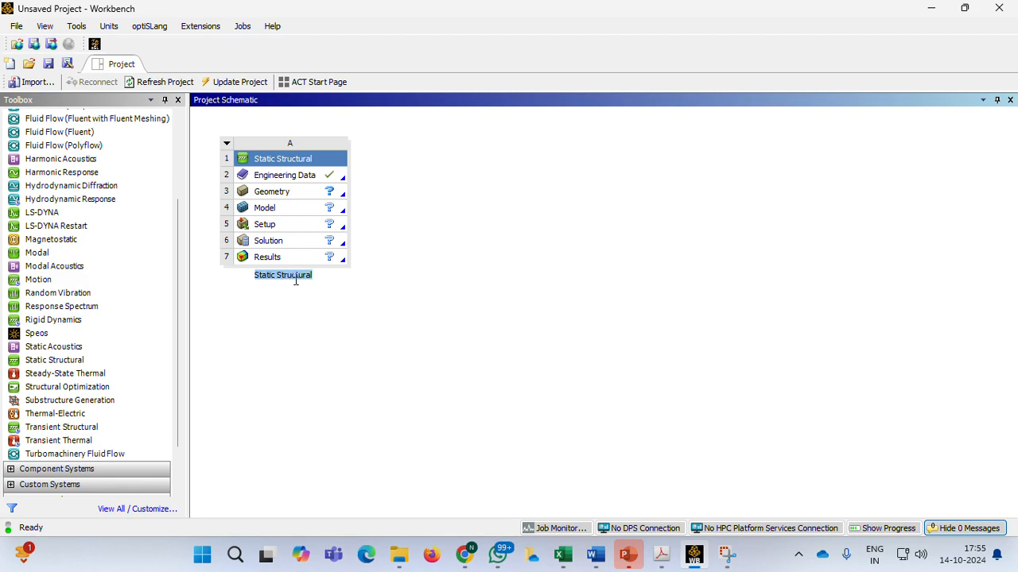
{"action": "type", "text": "Stepped"}
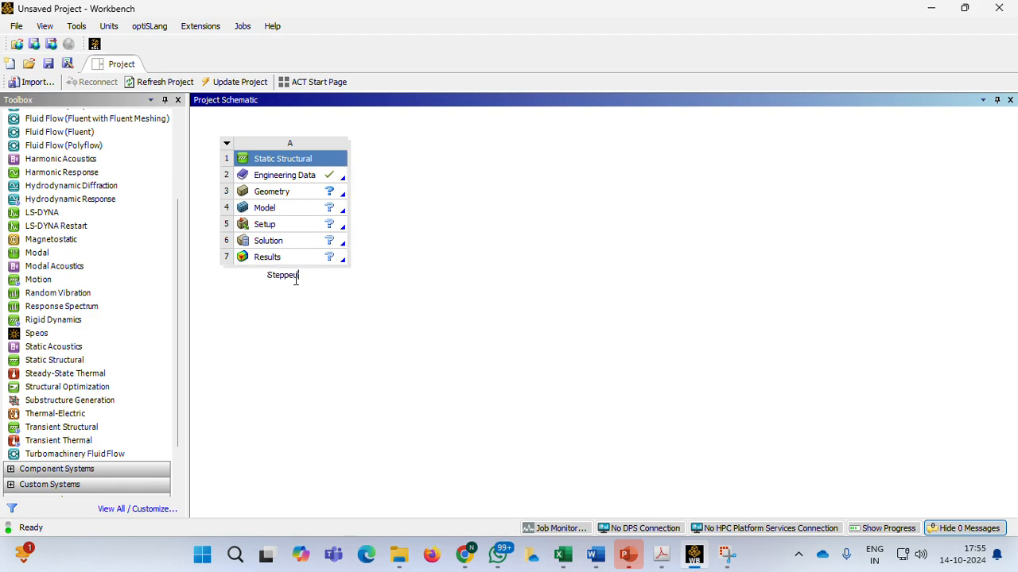
{"action": "type", "text": " Bar"}
Open the Engineering Data of the Stepped Bar system for editing.
{"action": "left_click", "coordinate": [291, 178]}
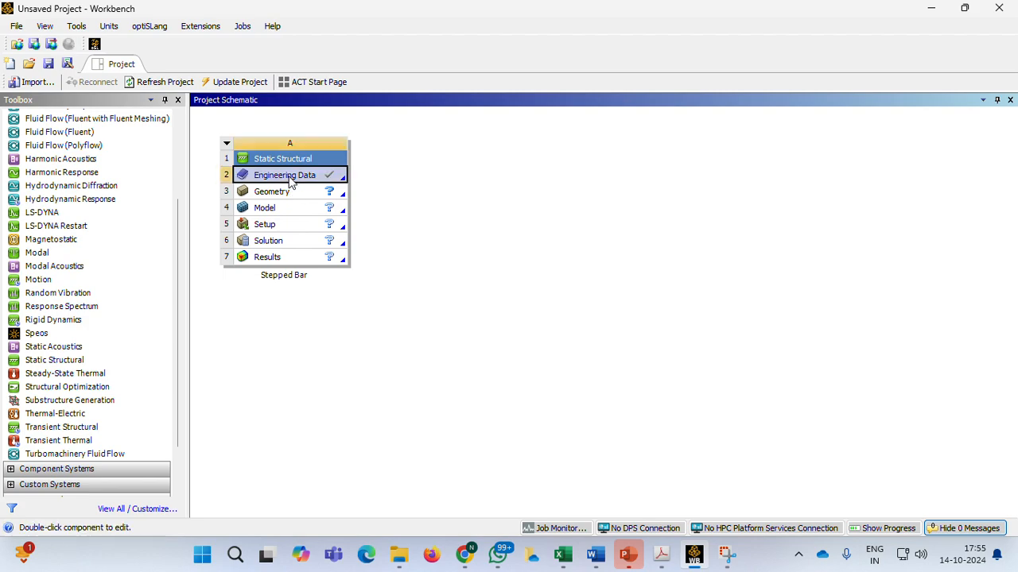
{"action": "right_click", "coordinate": [290, 181]}
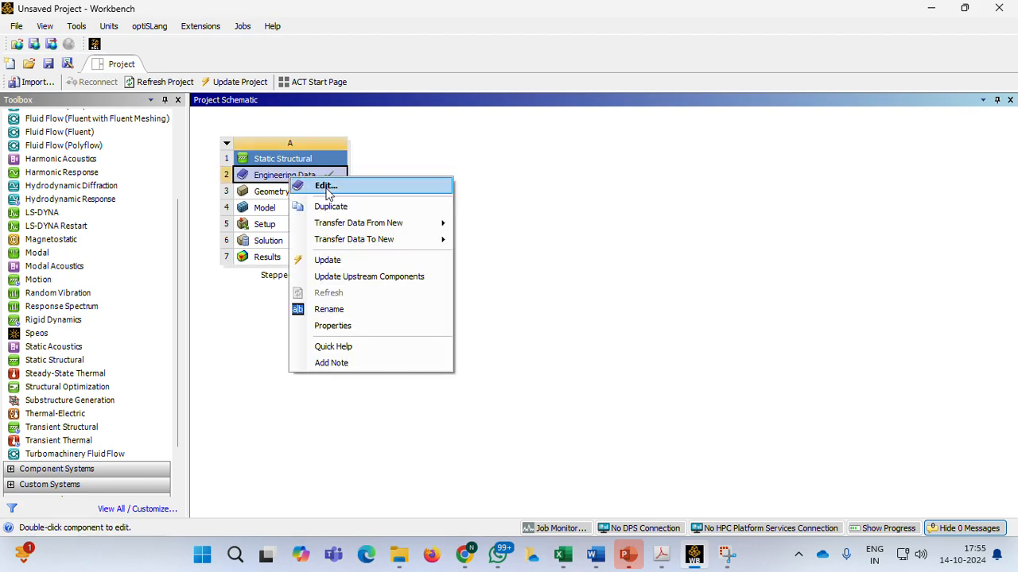
{"action": "left_click", "coordinate": [324, 185]}
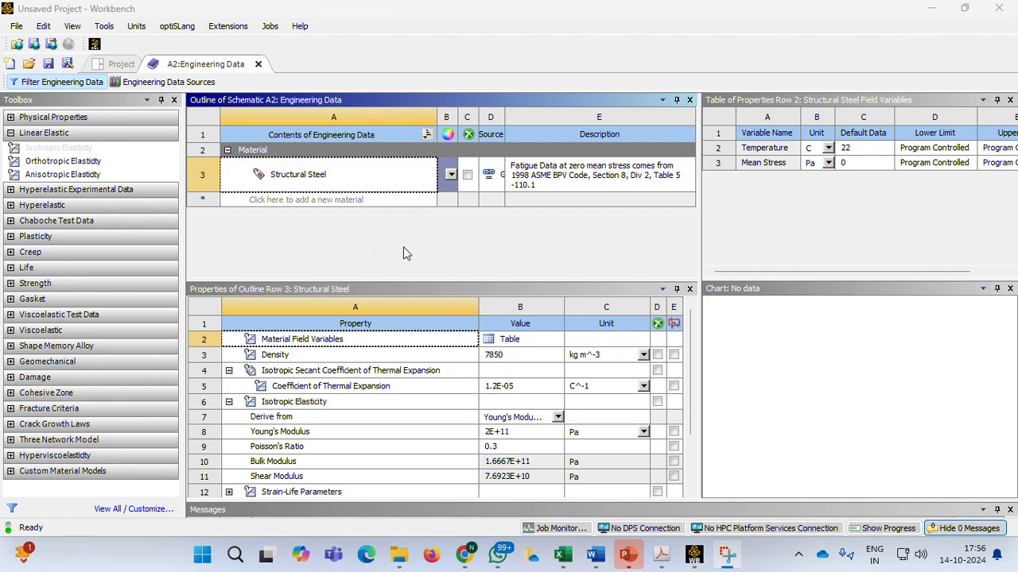
Switch to PowerPoint to read the Problem 1 material properties and dimensions, and return to Workbench.
{"action": "key", "text": "alt+Tab"}
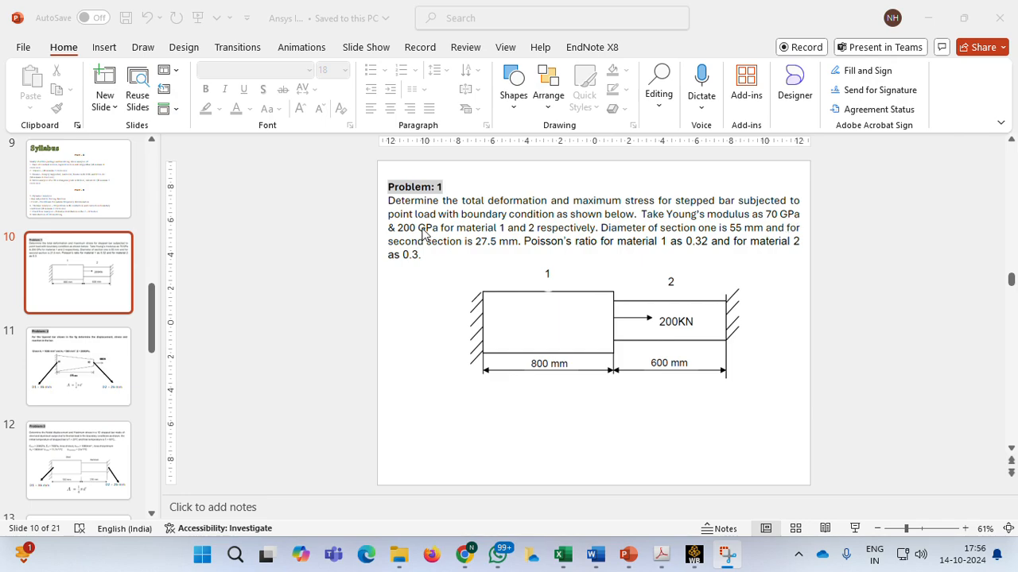
{"action": "left_click", "coordinate": [689, 557]}
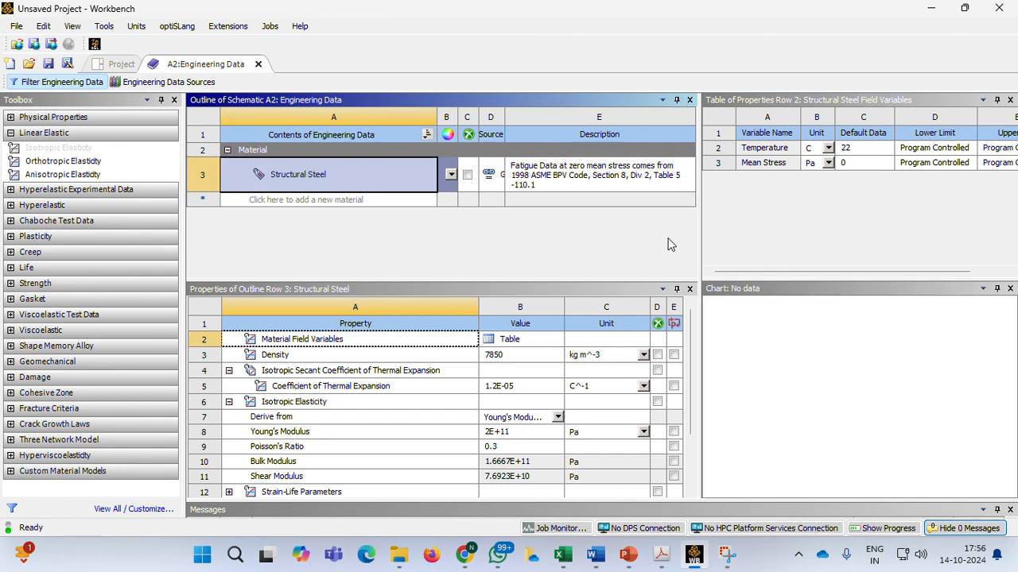
{"action": "left_click", "coordinate": [72, 26]}
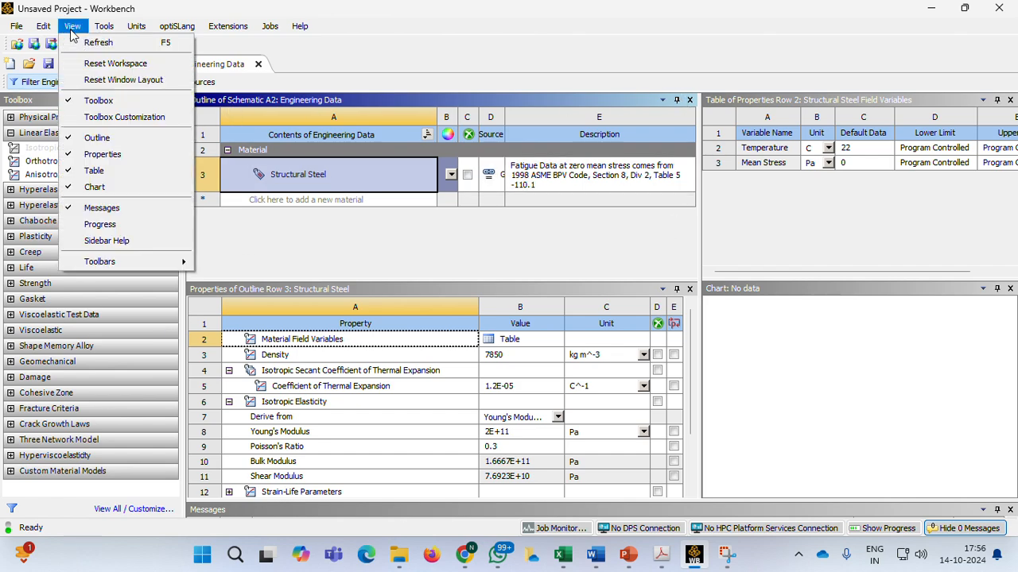
{"action": "left_click", "coordinate": [97, 67]}
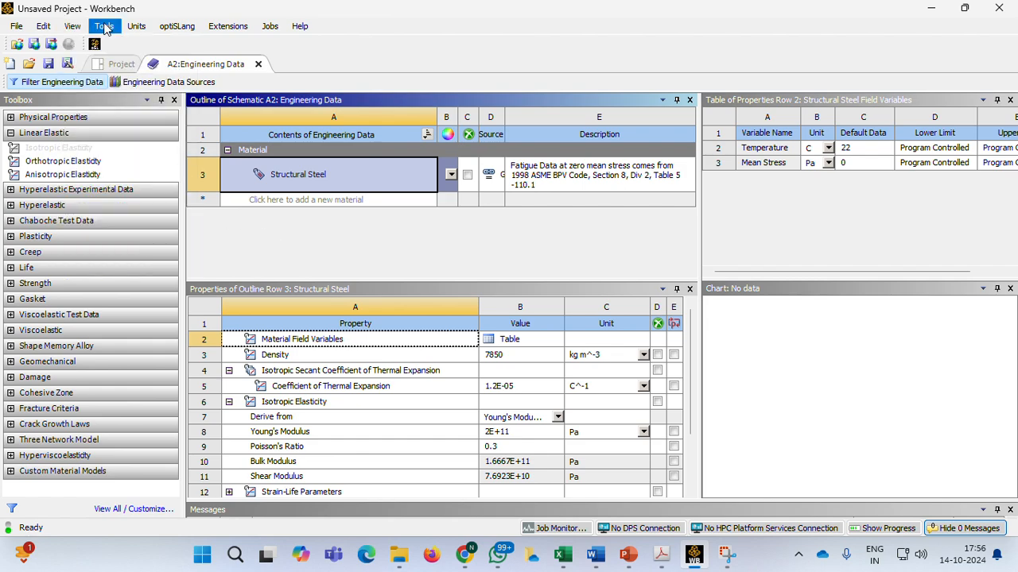
{"action": "left_click", "coordinate": [72, 27]}
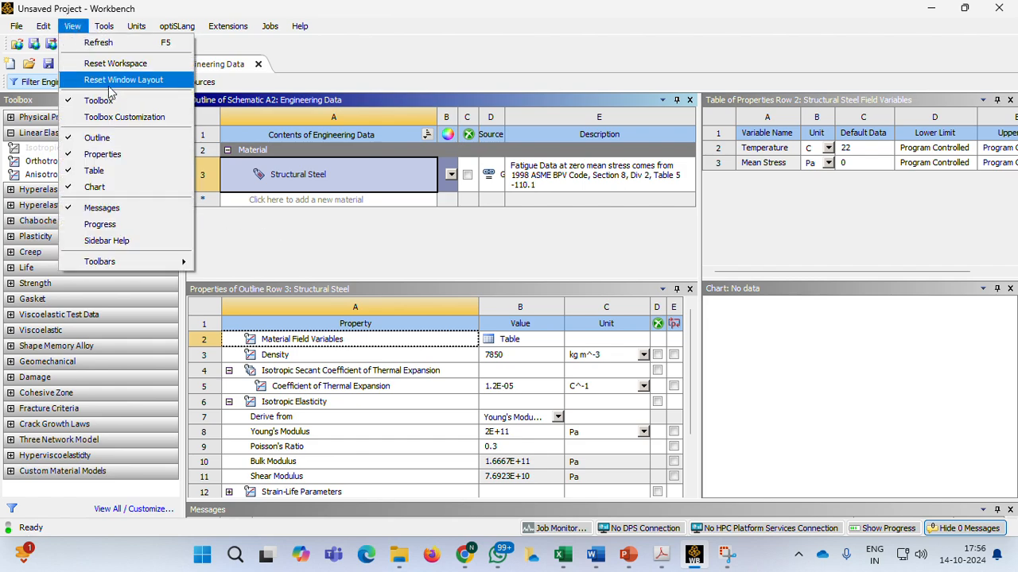
{"action": "left_click", "coordinate": [287, 242]}
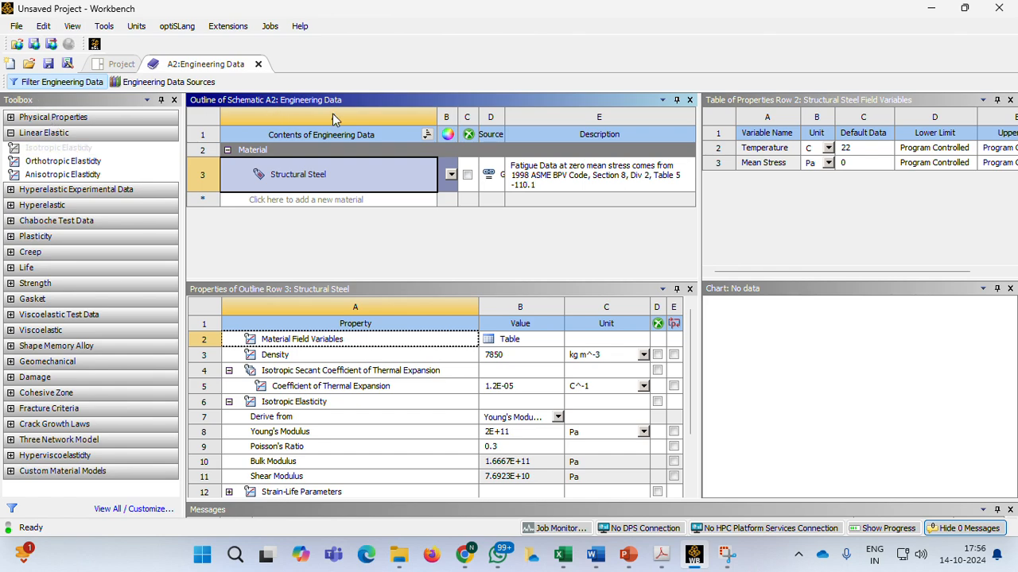
{"action": "left_click", "coordinate": [73, 29]}
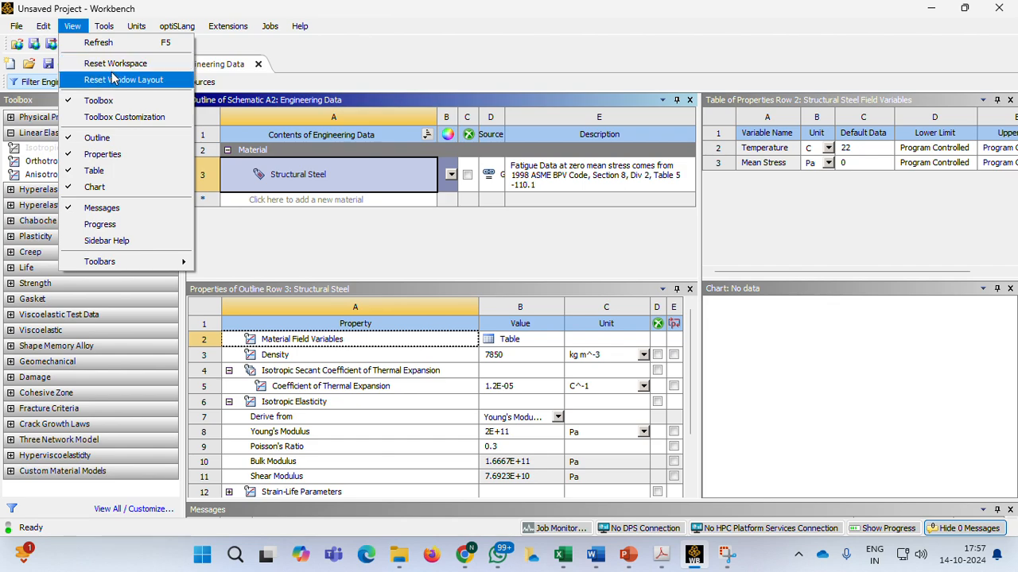
{"action": "left_click", "coordinate": [426, 31]}
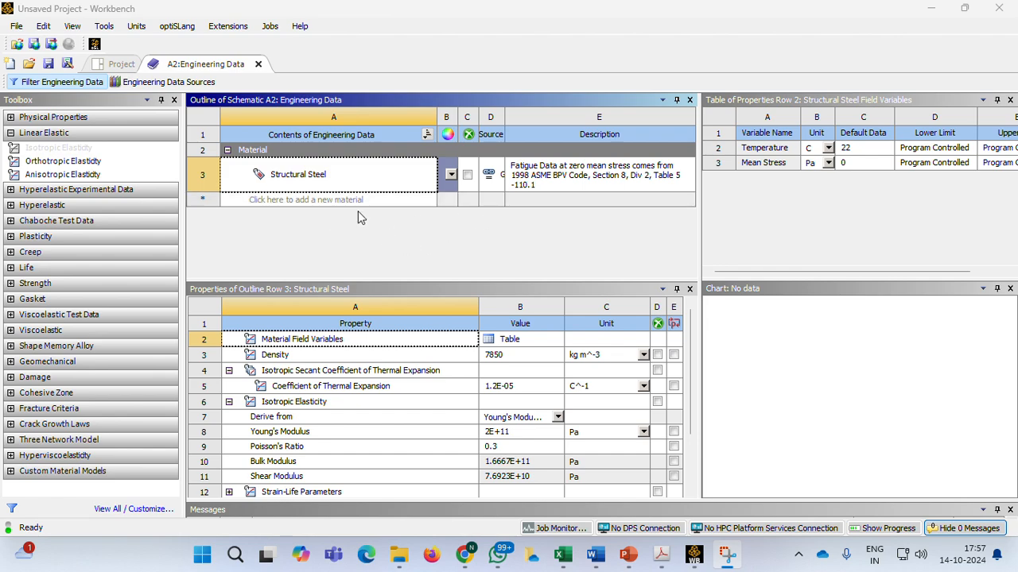
Add two new materials named MAT 1 and MAT 2 to the engineering data.
{"action": "left_click", "coordinate": [334, 204]}
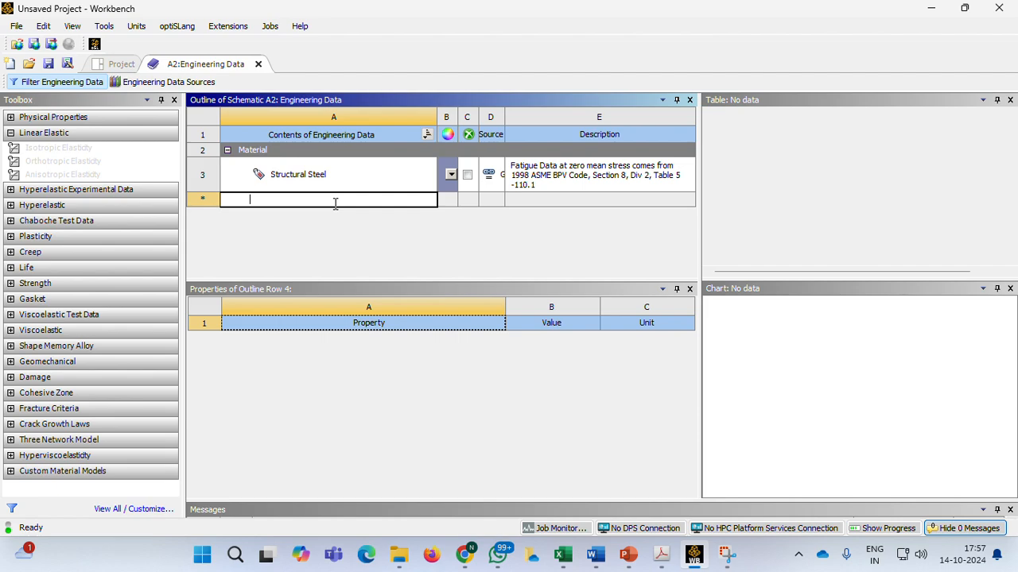
{"action": "type", "text": "MAT 1"}
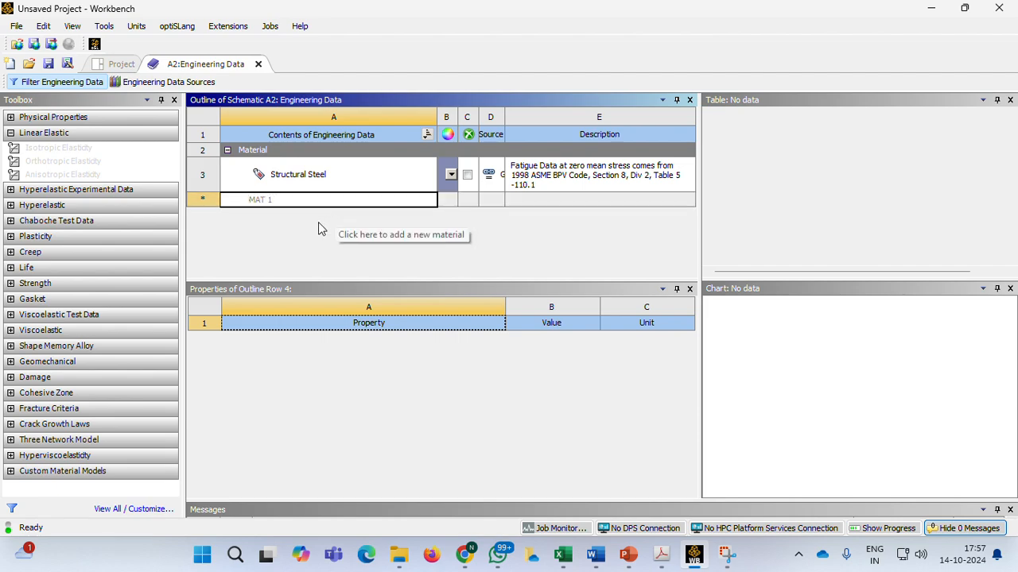
{"action": "key", "text": "Return"}
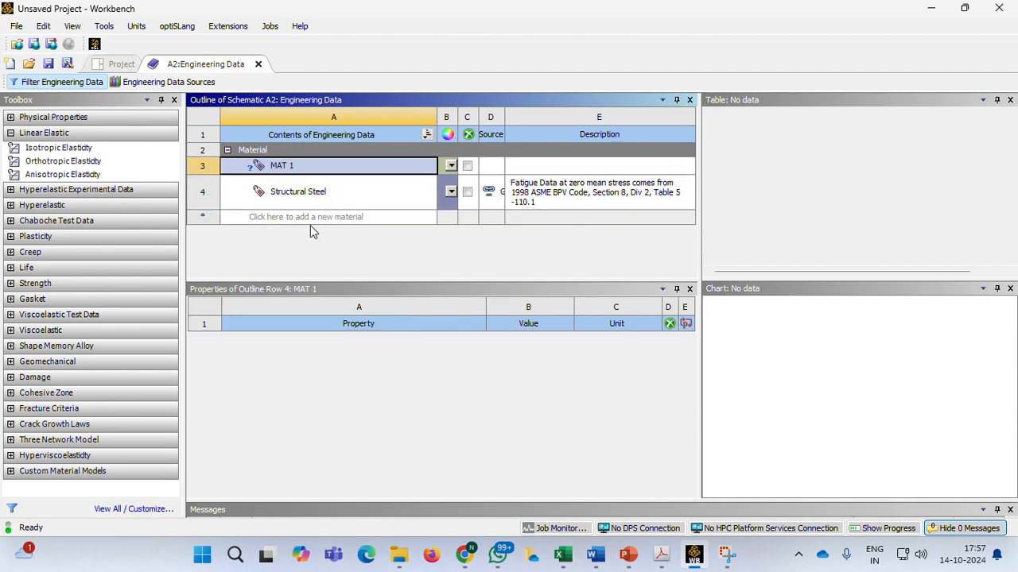
{"action": "left_click", "coordinate": [313, 217]}
{"action": "type", "text": "MAT 2"}
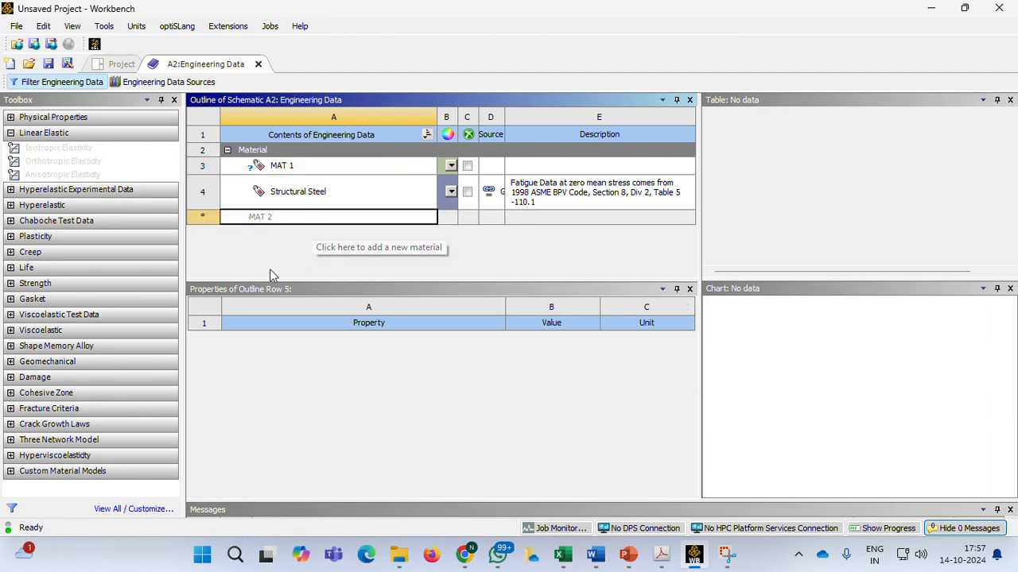
{"action": "key", "text": "Return"}
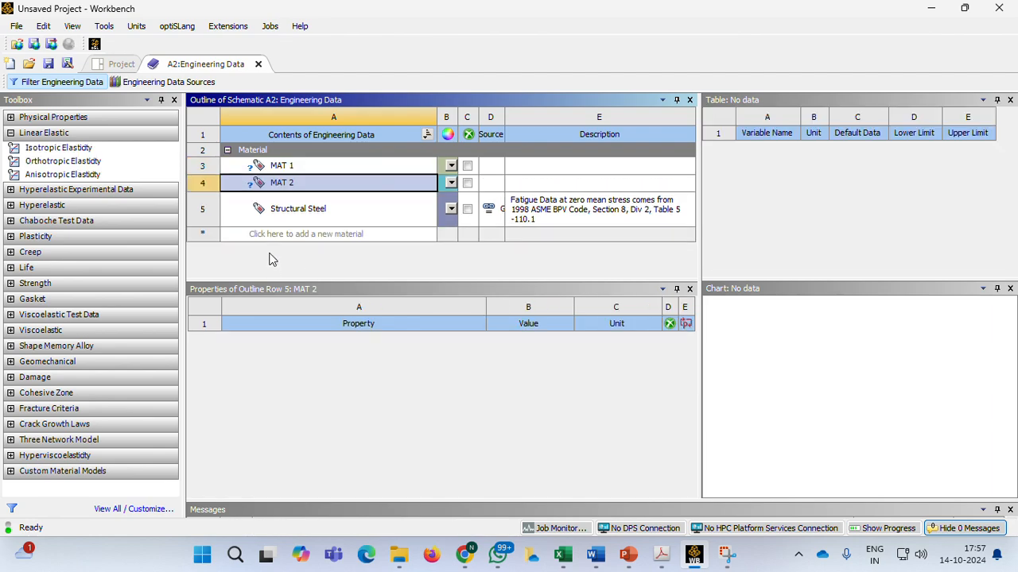
Give MAT 1 Isotropic Elasticity with a Young's modulus of 0.7E5 MPa and a Poisson's ratio of 0.32.
{"action": "left_click", "coordinate": [305, 169]}
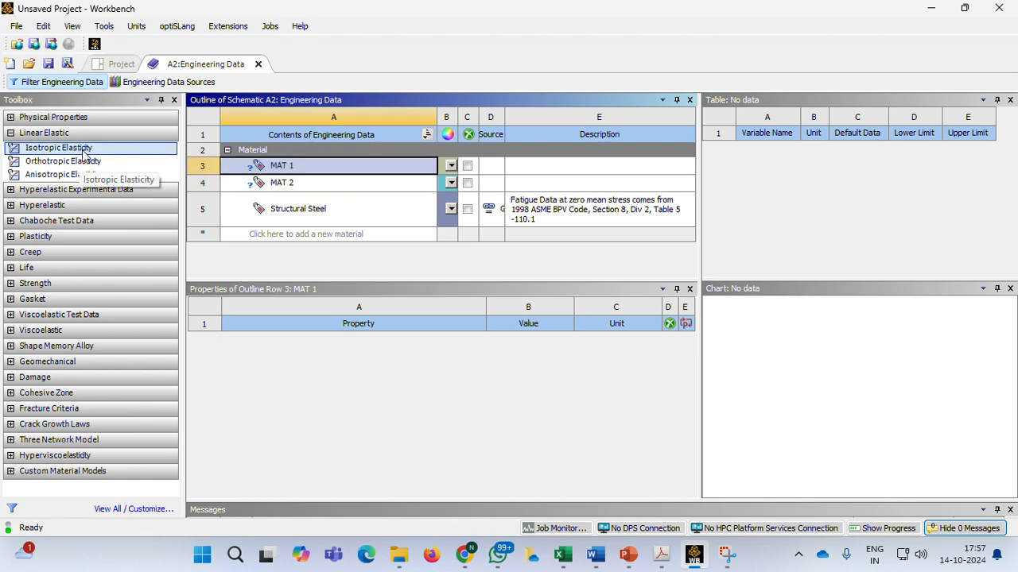
{"action": "left_click", "coordinate": [83, 151]}
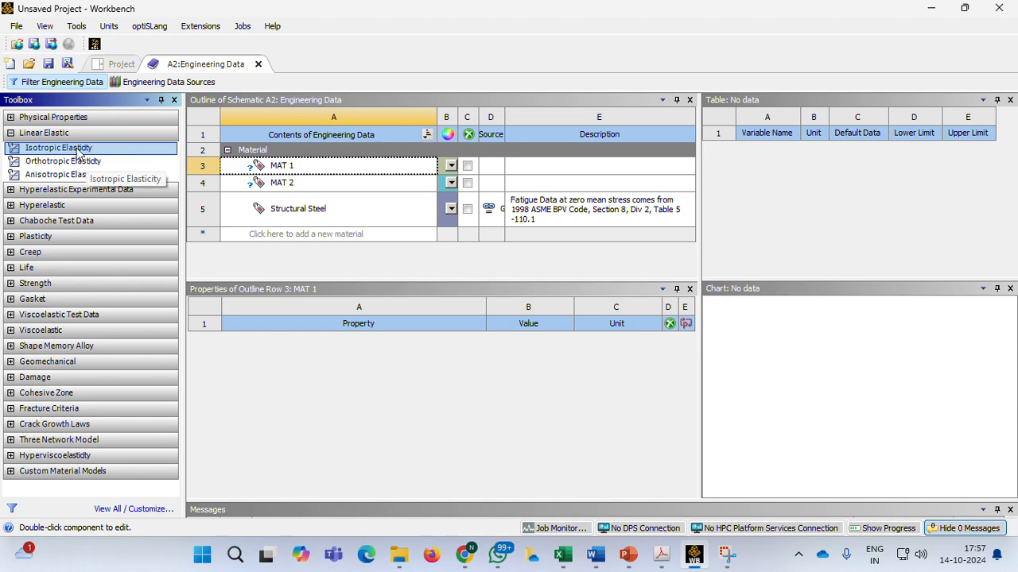
{"action": "left_click_drag", "start_coordinate": [79, 152], "coordinate": [276, 167]}
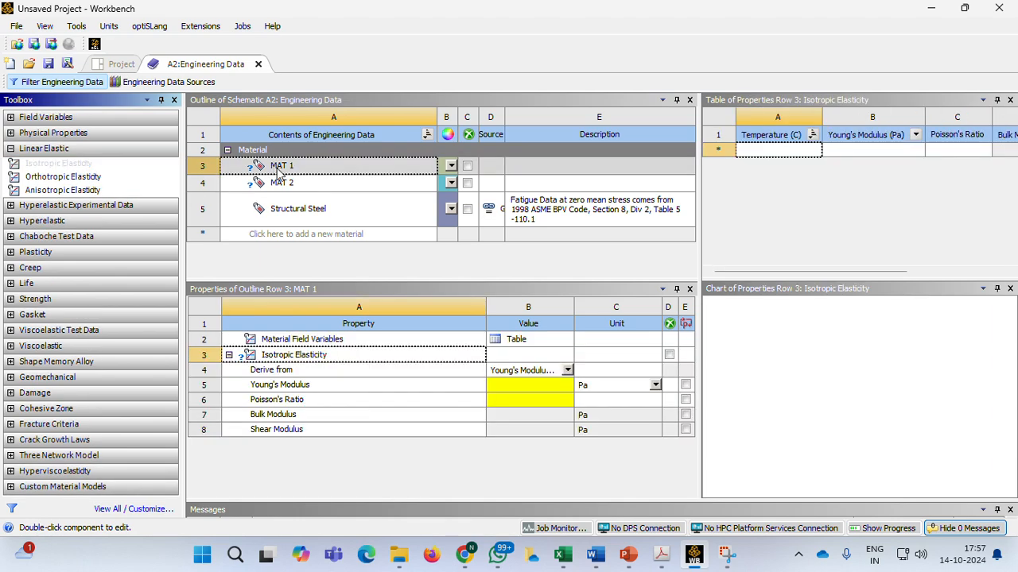
{"action": "left_click", "coordinate": [655, 384]}
{"action": "left_click", "coordinate": [608, 287]}
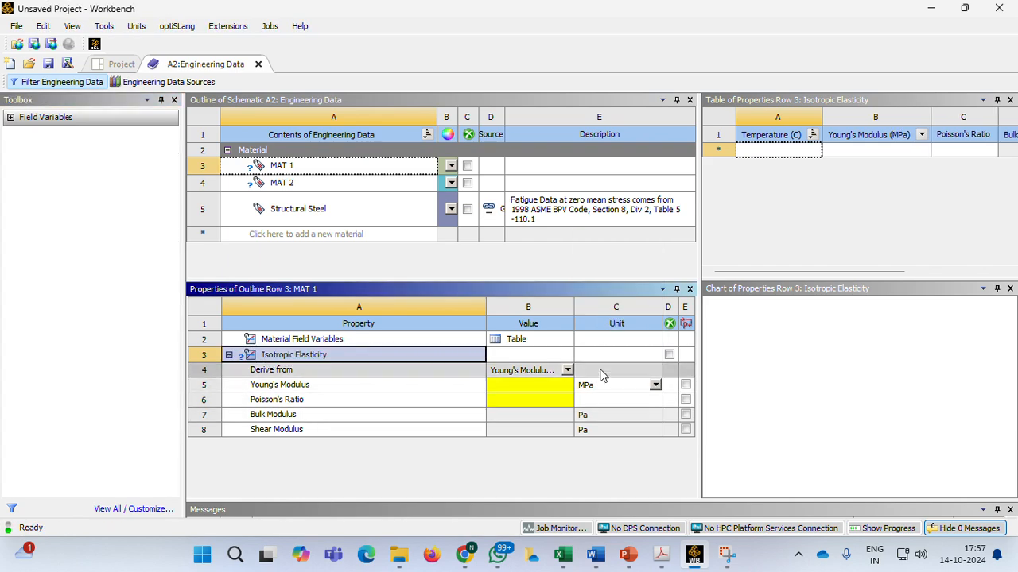
{"action": "left_click", "coordinate": [523, 385]}
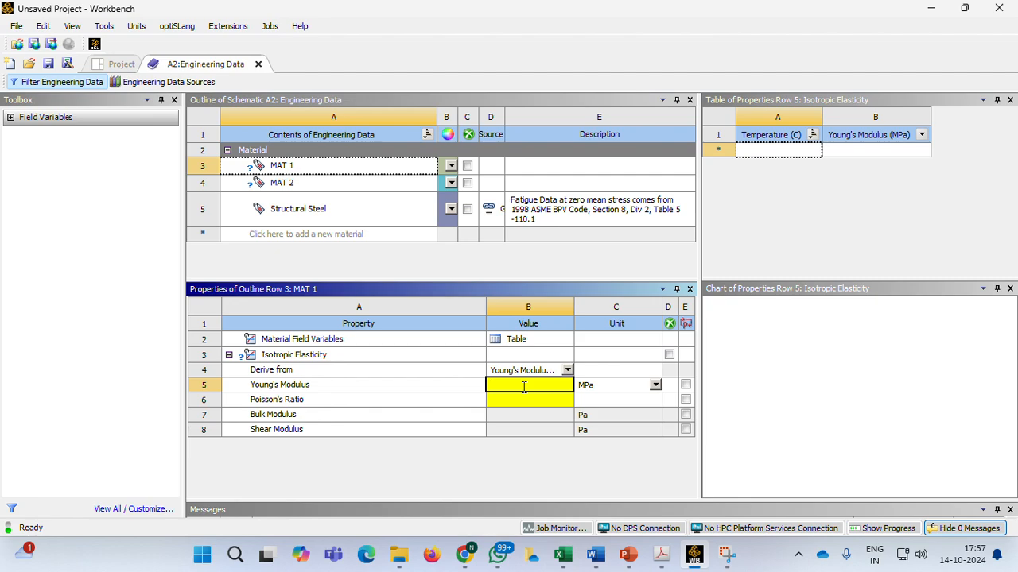
{"action": "type", "text": "0.7E5"}
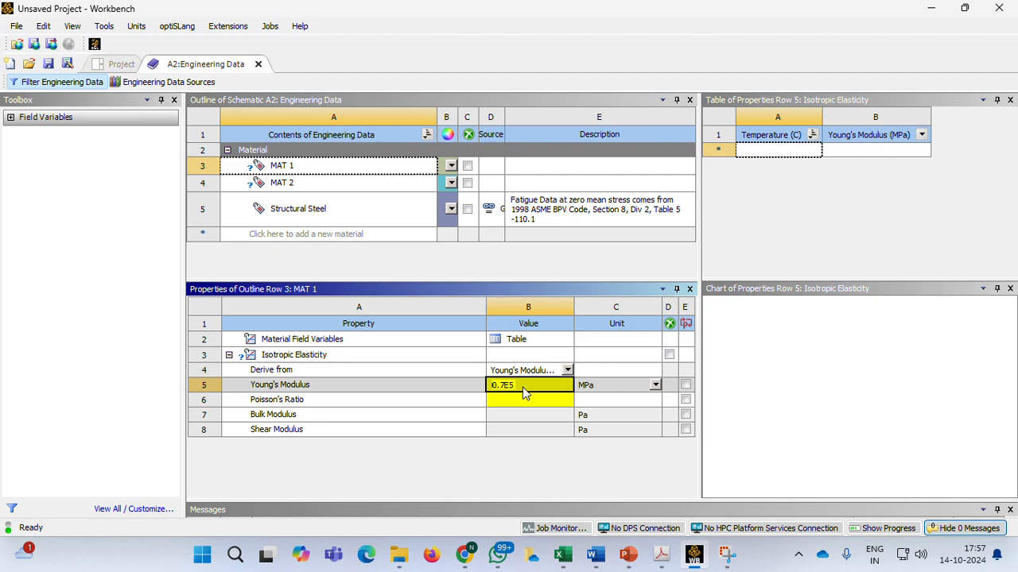
{"action": "left_click", "coordinate": [524, 400]}
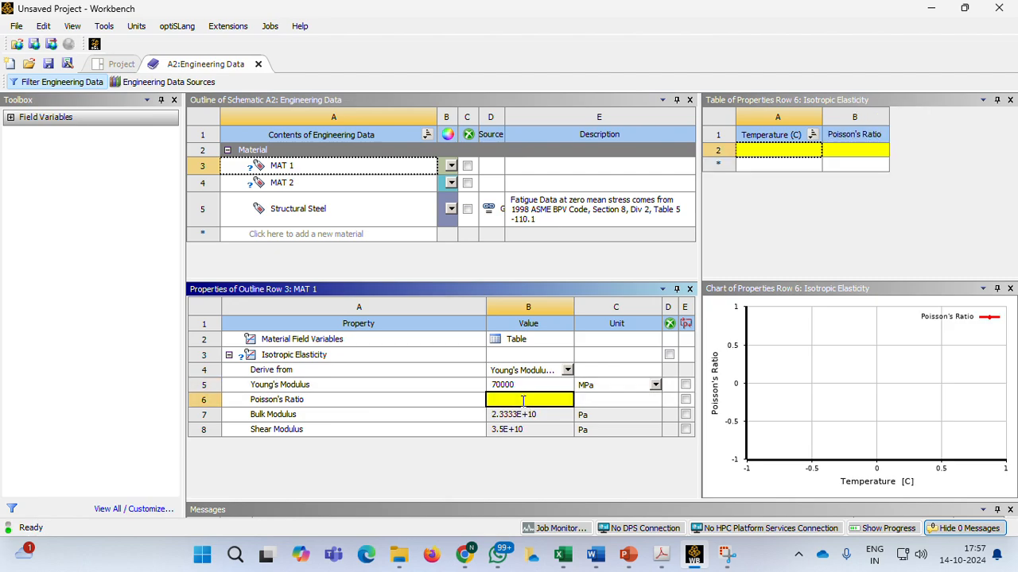
{"action": "type", "text": "0.32"}
{"action": "key", "text": "Return"}
Give MAT 2 Isotropic Elasticity with a Young's modulus of 2E5 MPa and a Poisson's ratio of 0.3.
{"action": "left_click", "coordinate": [297, 184]}
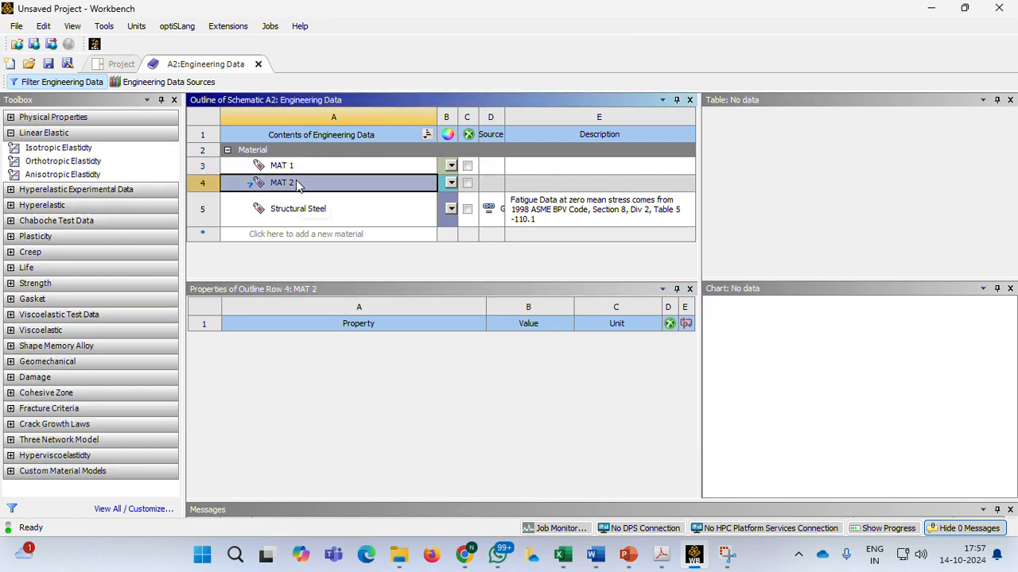
{"action": "left_click_drag", "start_coordinate": [58, 148], "coordinate": [279, 189]}
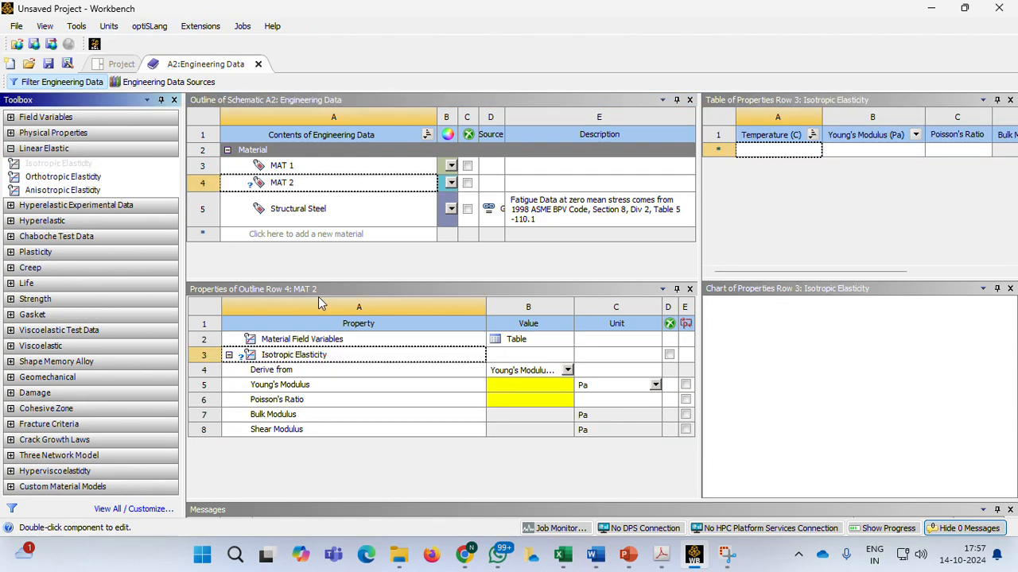
{"action": "left_click", "coordinate": [654, 385]}
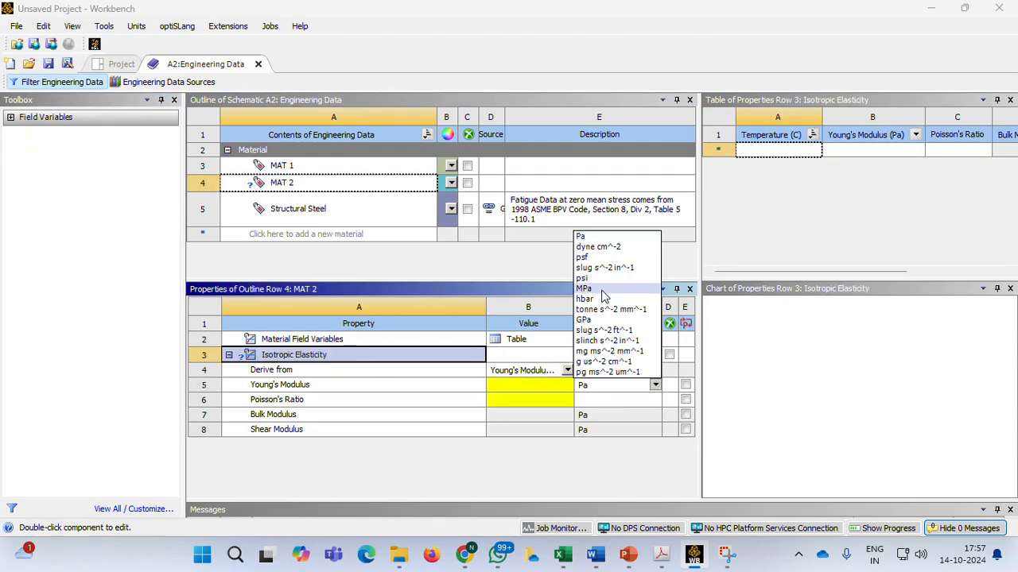
{"action": "left_click", "coordinate": [592, 287]}
{"action": "left_click", "coordinate": [534, 389]}
{"action": "left_click", "coordinate": [535, 388]}
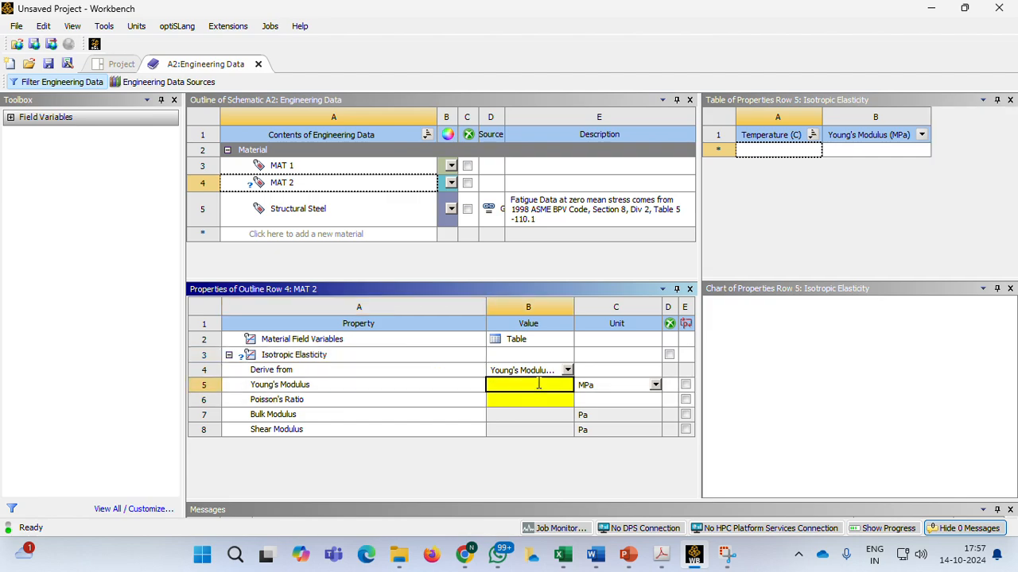
{"action": "type", "text": "2"}
{"action": "type", "text": "E+05"}
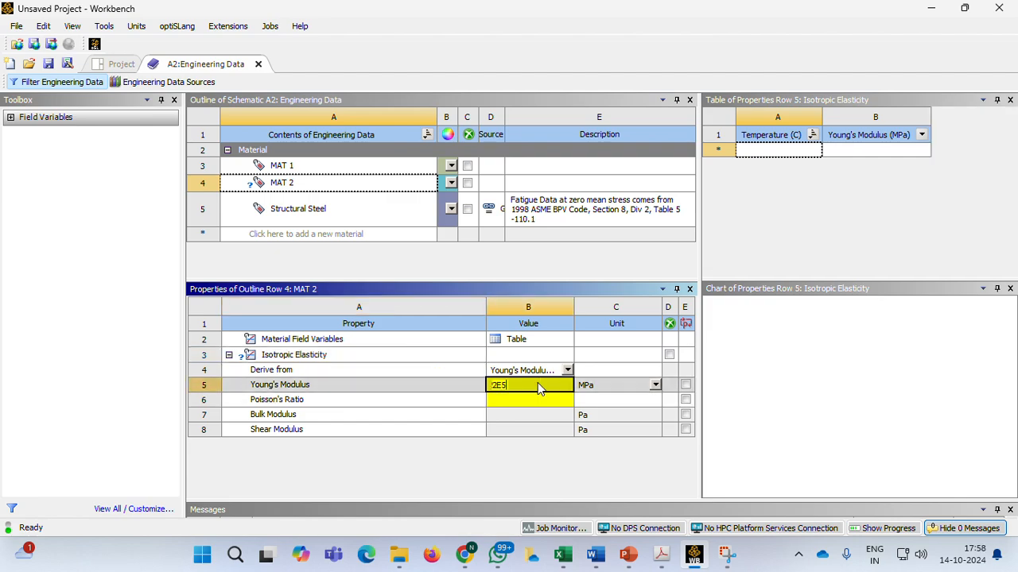
{"action": "key", "text": "Return"}
{"action": "type", "text": "0.3"}
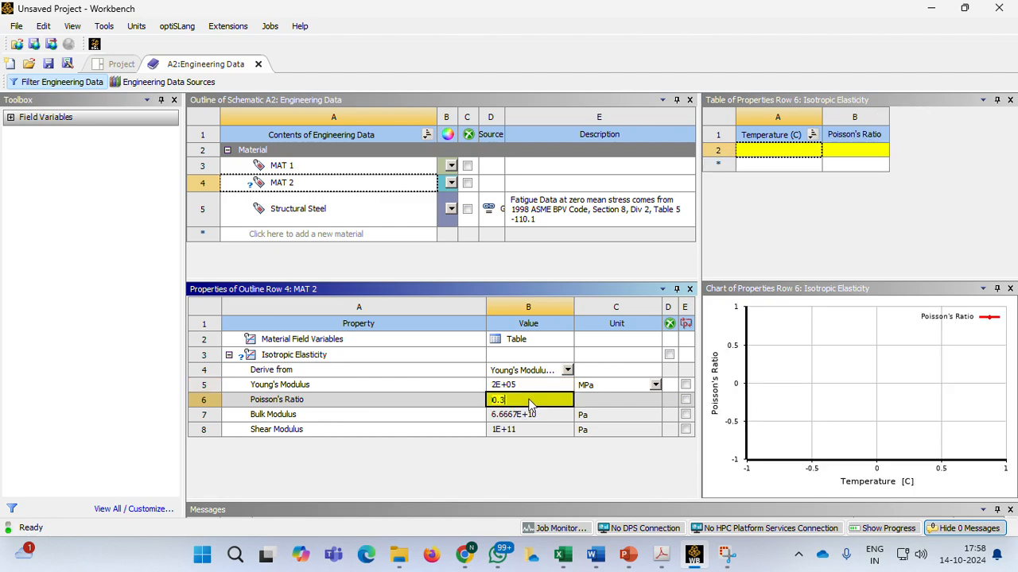
{"action": "left_click", "coordinate": [487, 464]}
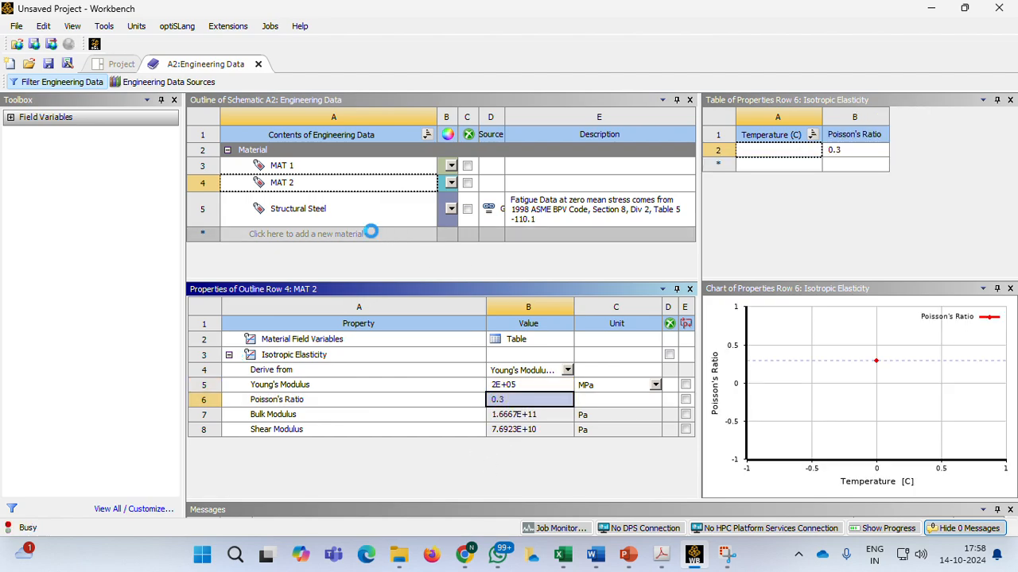
Return to the project schematic and start a new DesignModeler geometry for the Stepped Bar system.
{"action": "left_click", "coordinate": [357, 258]}
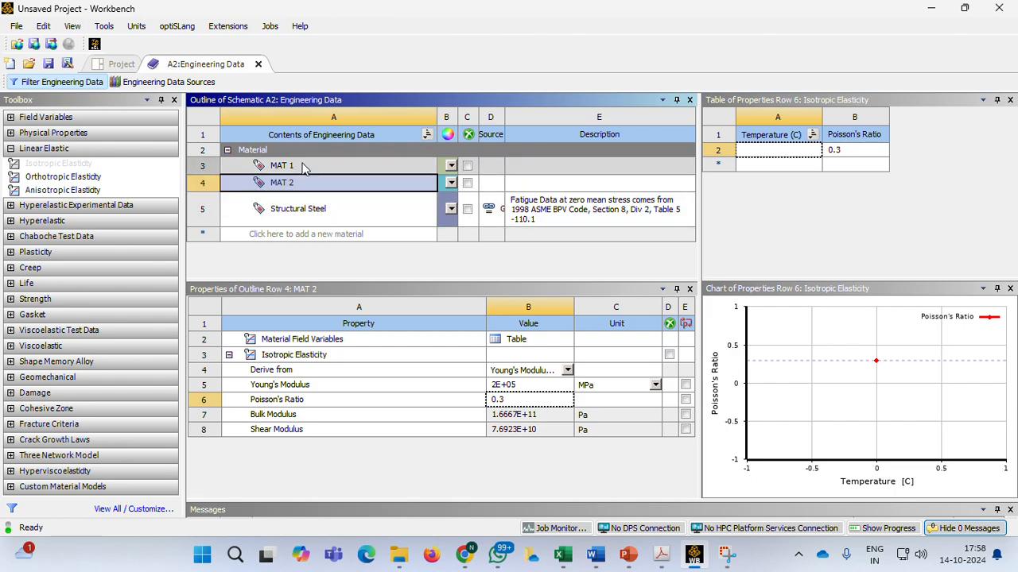
{"action": "left_click_drag", "start_coordinate": [305, 166], "coordinate": [306, 164]}
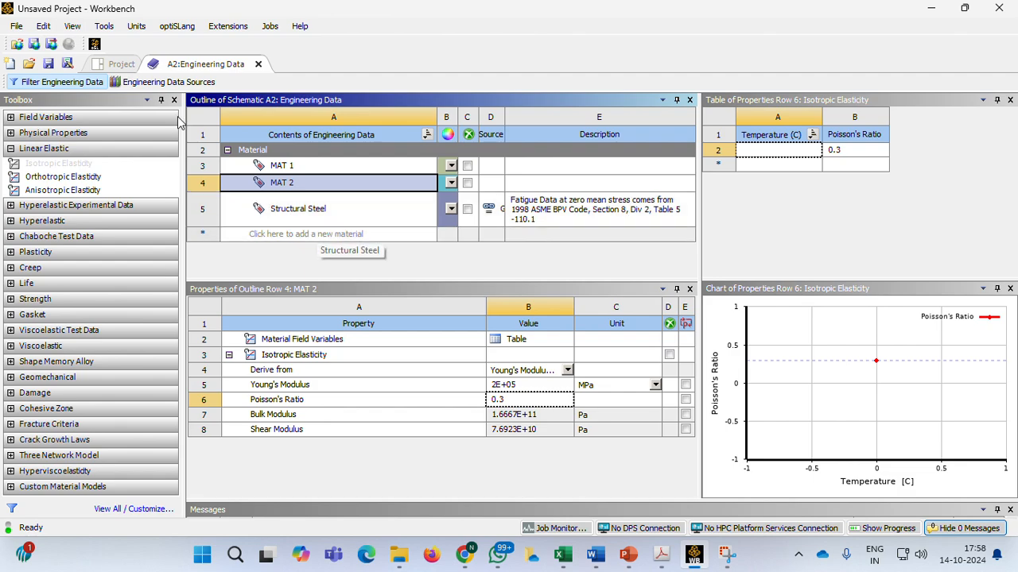
{"action": "left_click", "coordinate": [121, 63]}
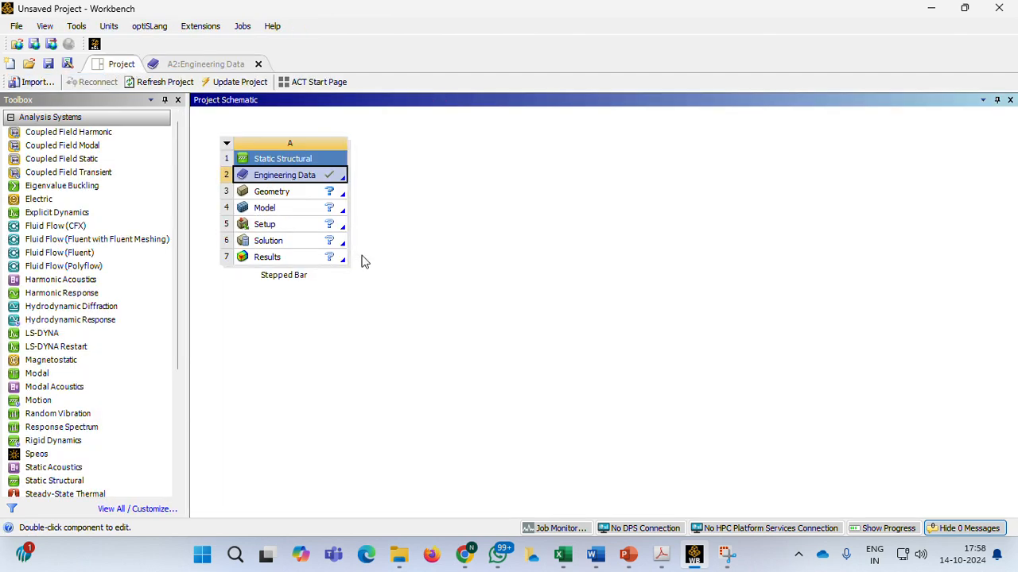
{"action": "left_click", "coordinate": [285, 195]}
{"action": "right_click", "coordinate": [284, 195]}
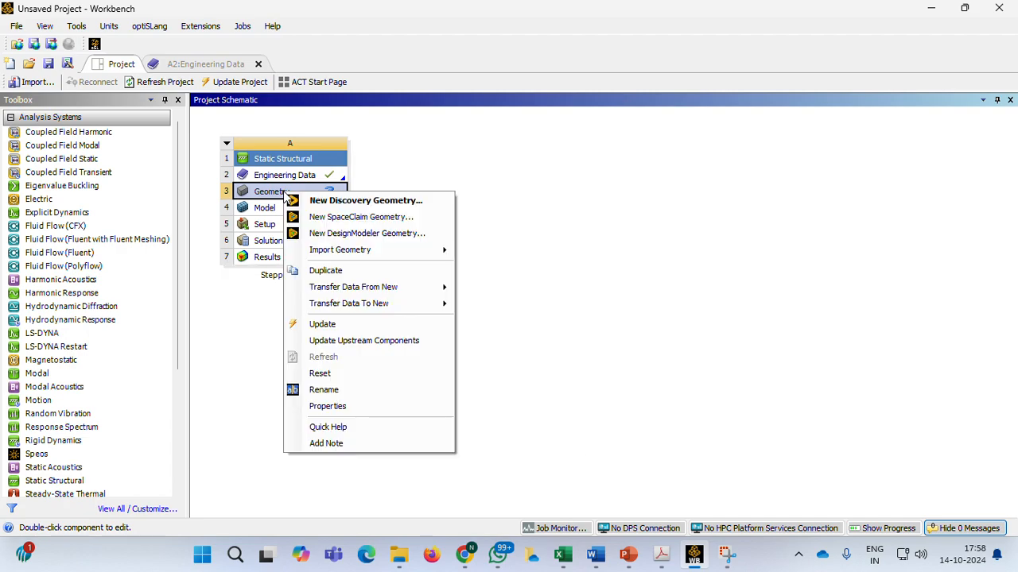
{"action": "left_click", "coordinate": [377, 241]}
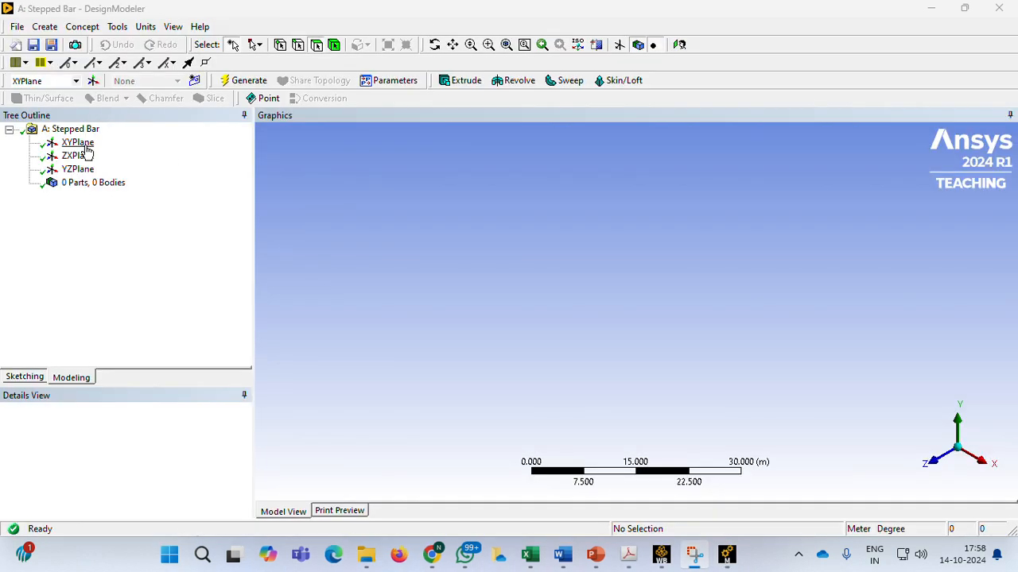
Select the XY plane, view it face-on, and set the DesignModeler length unit to millimeter.
{"action": "left_click", "coordinate": [81, 145]}
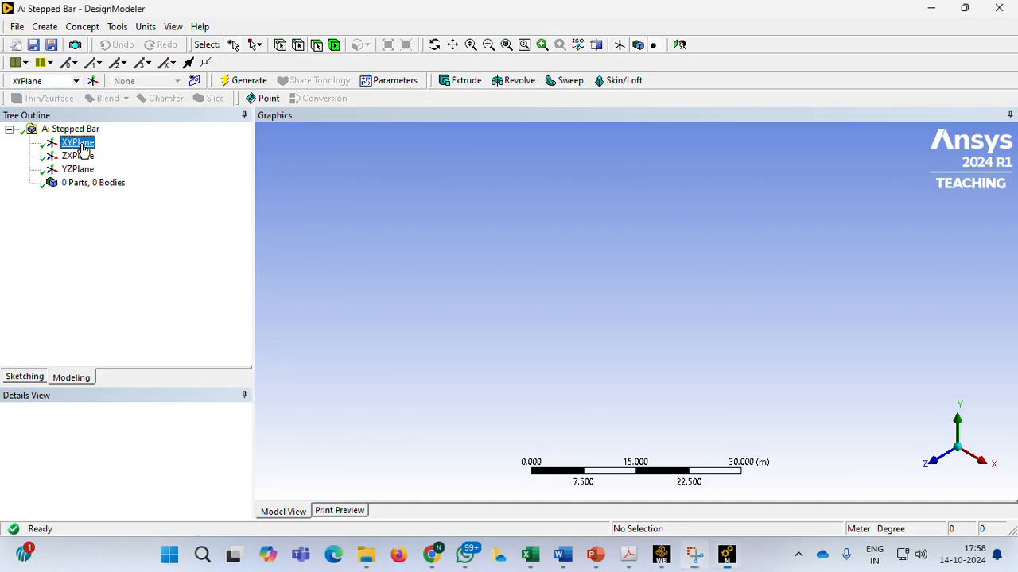
{"action": "left_click", "coordinate": [680, 47]}
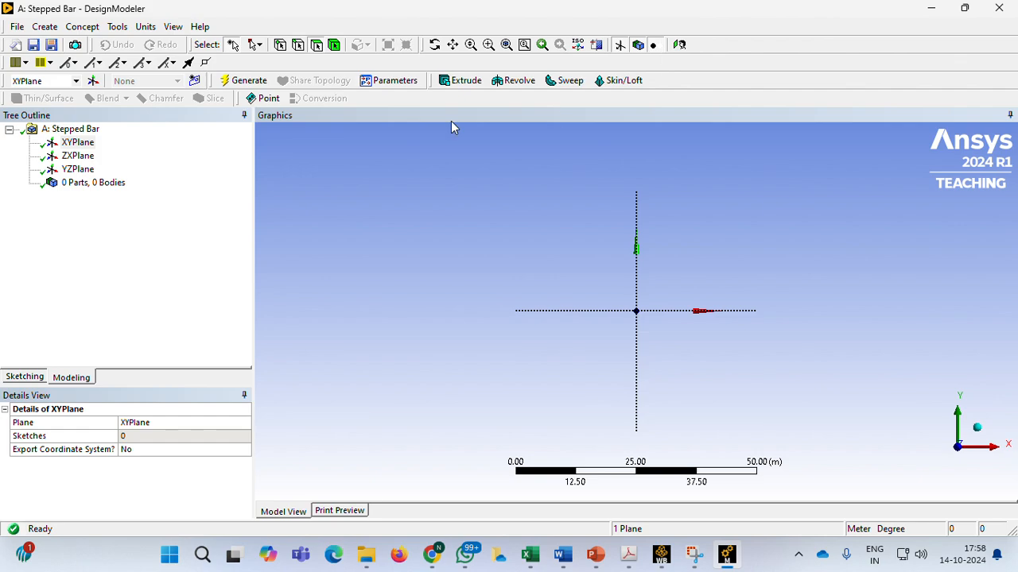
{"action": "left_click", "coordinate": [147, 28]}
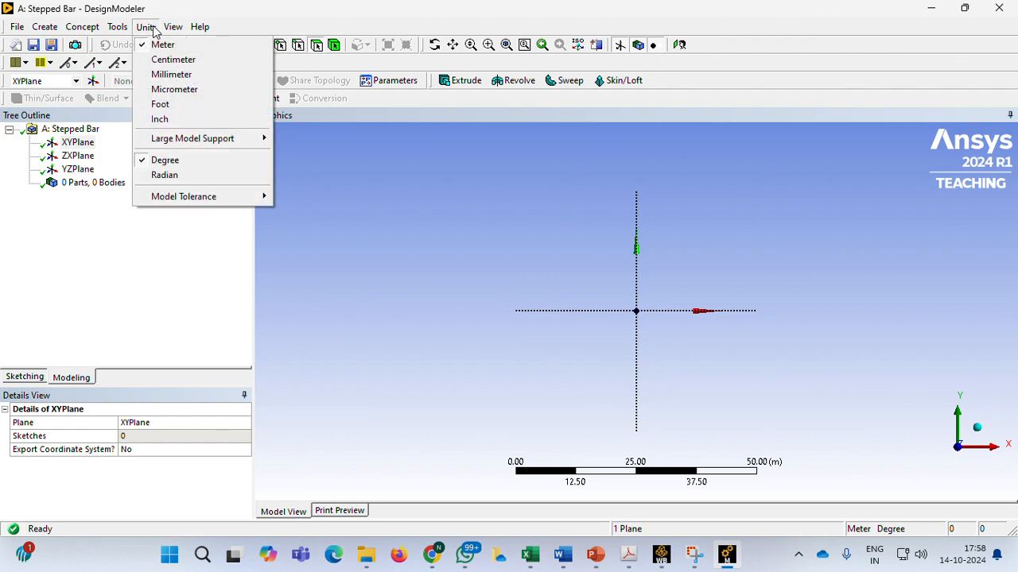
{"action": "left_click", "coordinate": [170, 75]}
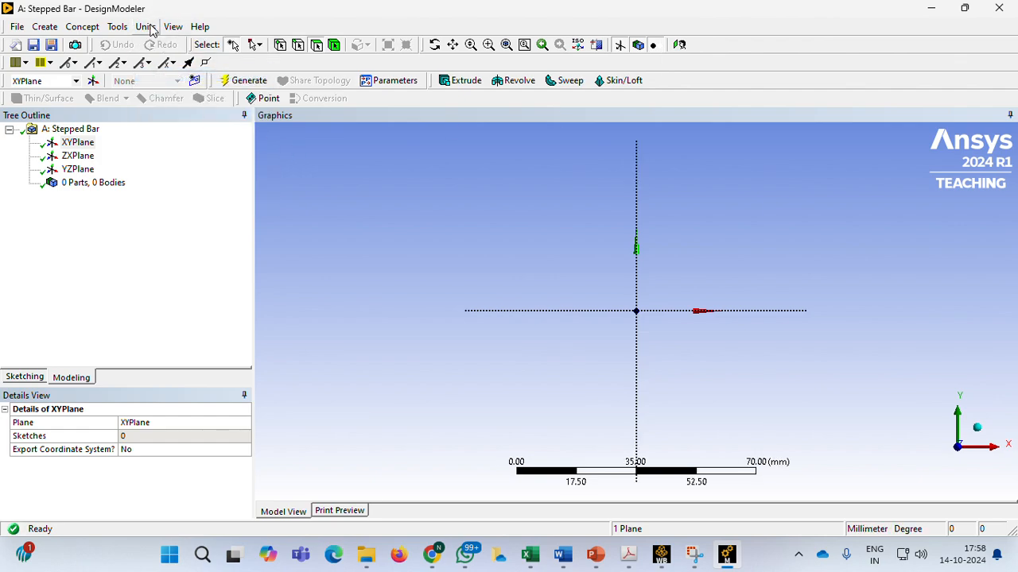
{"action": "left_click", "coordinate": [150, 29]}
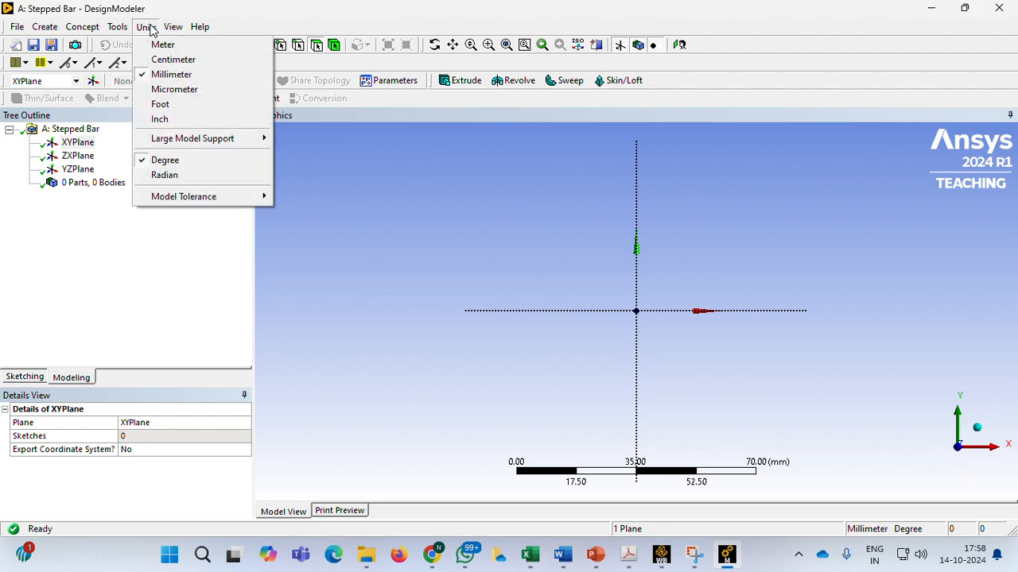
{"action": "left_click", "coordinate": [409, 215]}
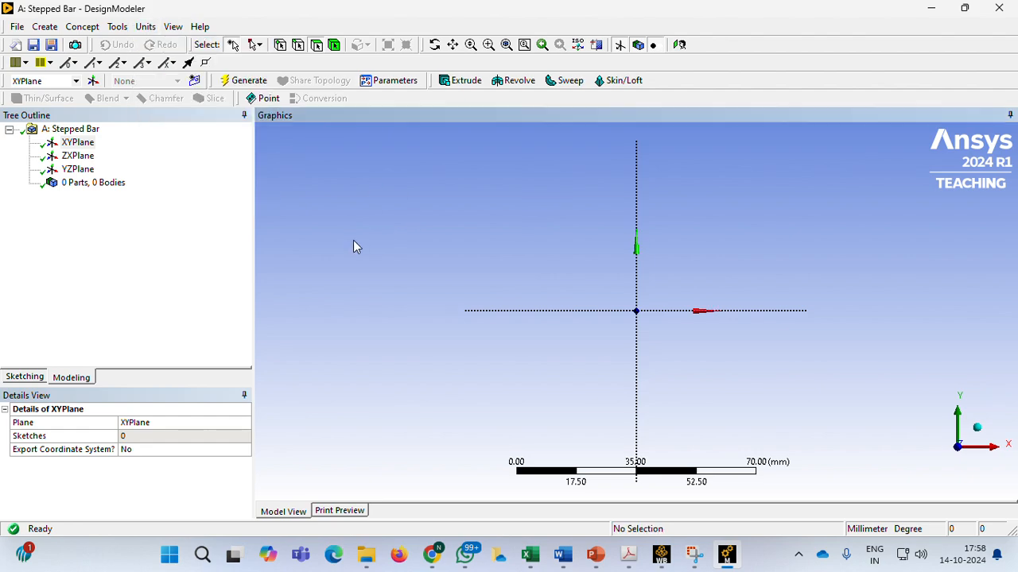
Sketch a circle about 37 mm in diameter centred on the XY plane's origin and dimension its diameter.
{"action": "left_click", "coordinate": [26, 377]}
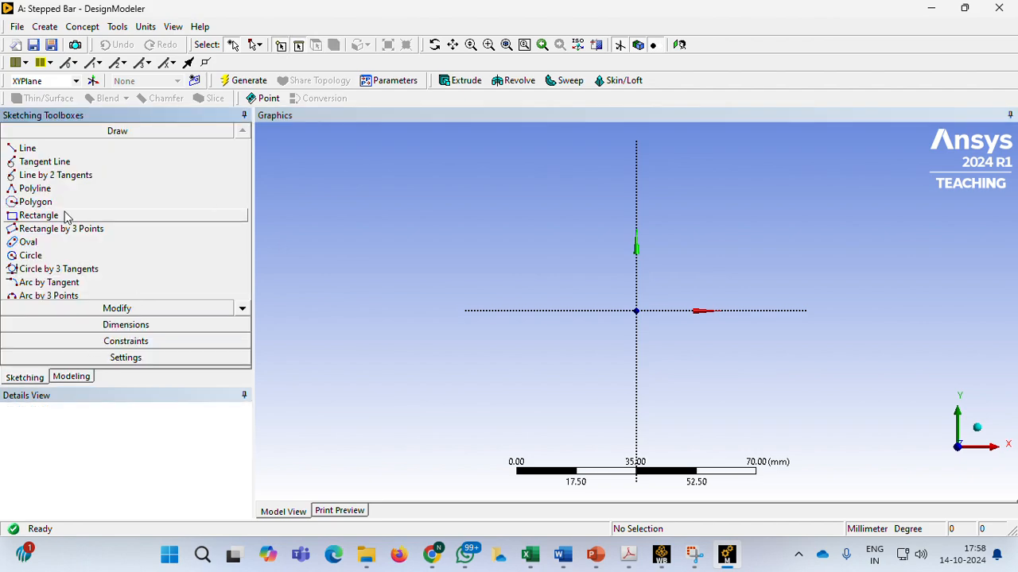
{"action": "left_click", "coordinate": [39, 257]}
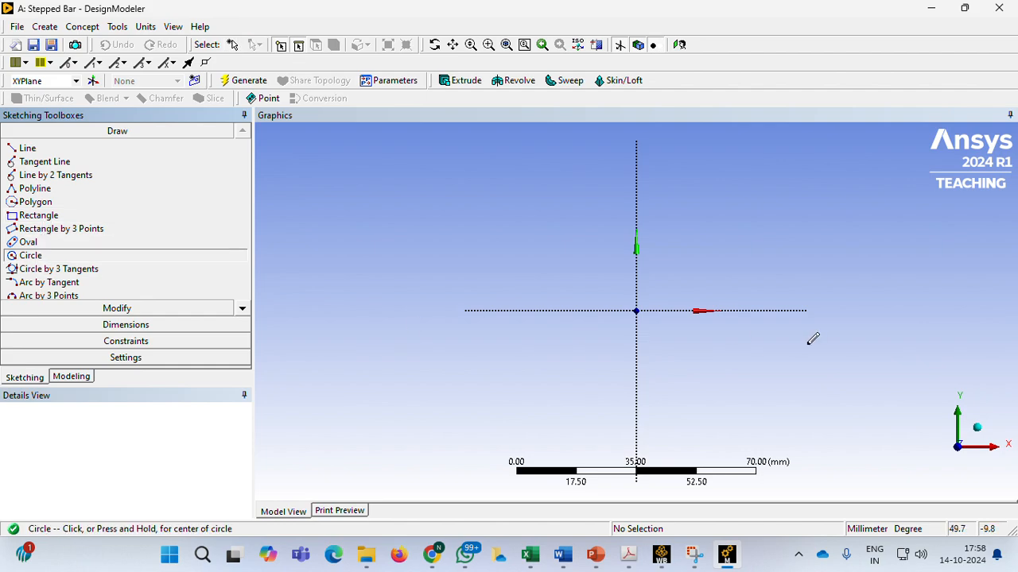
{"action": "left_click", "coordinate": [636, 310]}
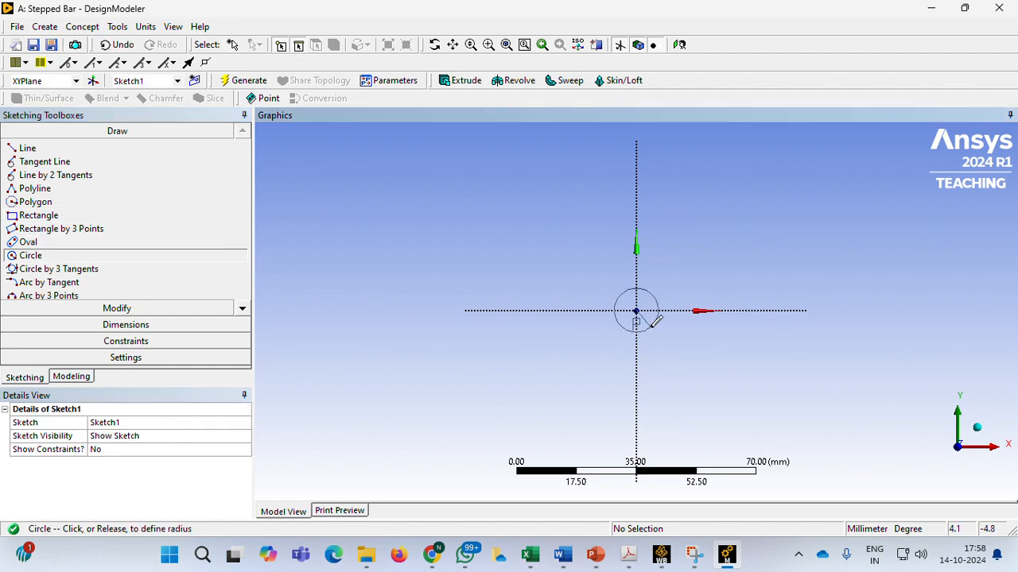
{"action": "left_click", "coordinate": [686, 352]}
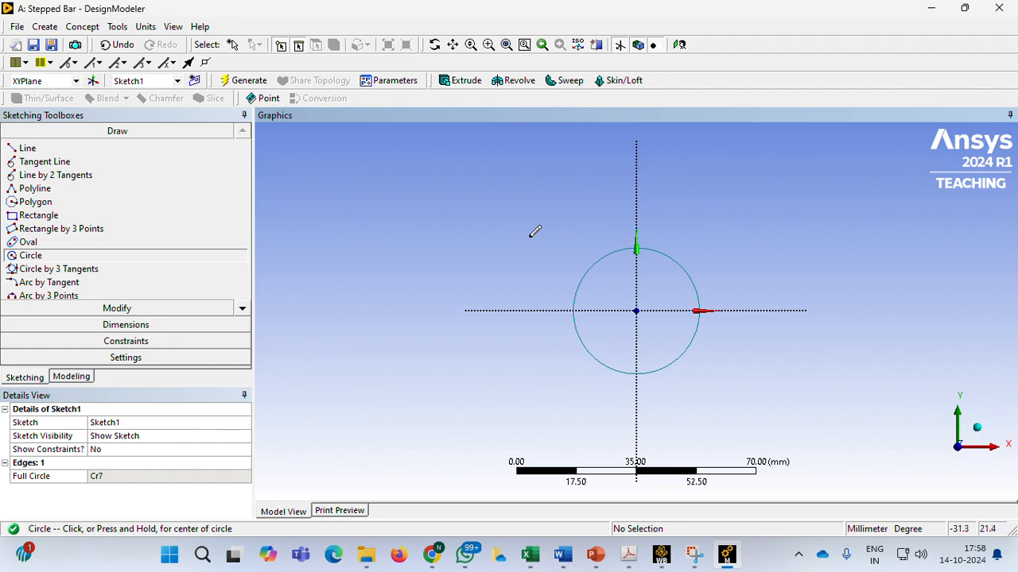
{"action": "left_click", "coordinate": [121, 327]}
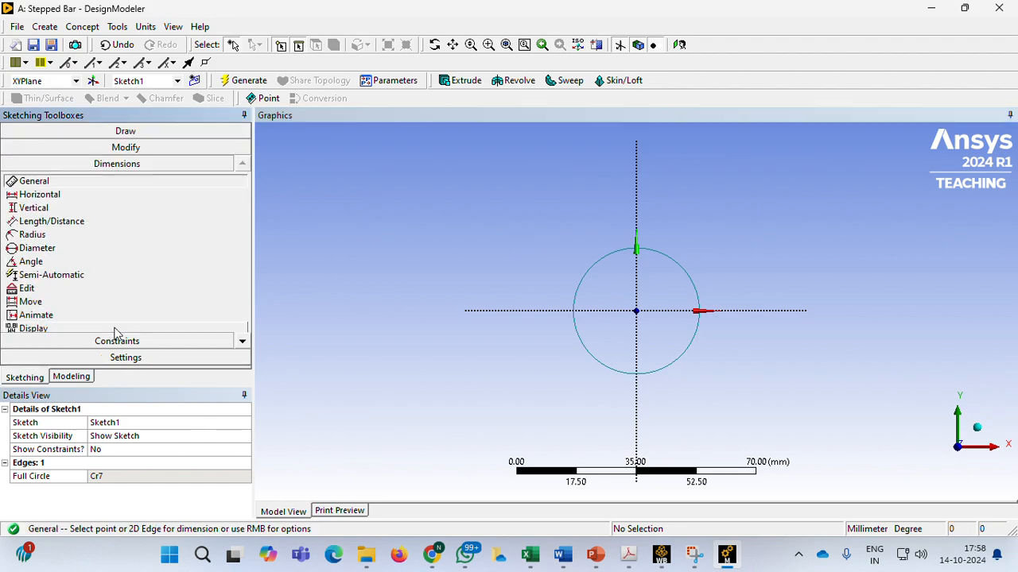
{"action": "left_click", "coordinate": [582, 286]}
{"action": "left_click", "coordinate": [533, 247]}
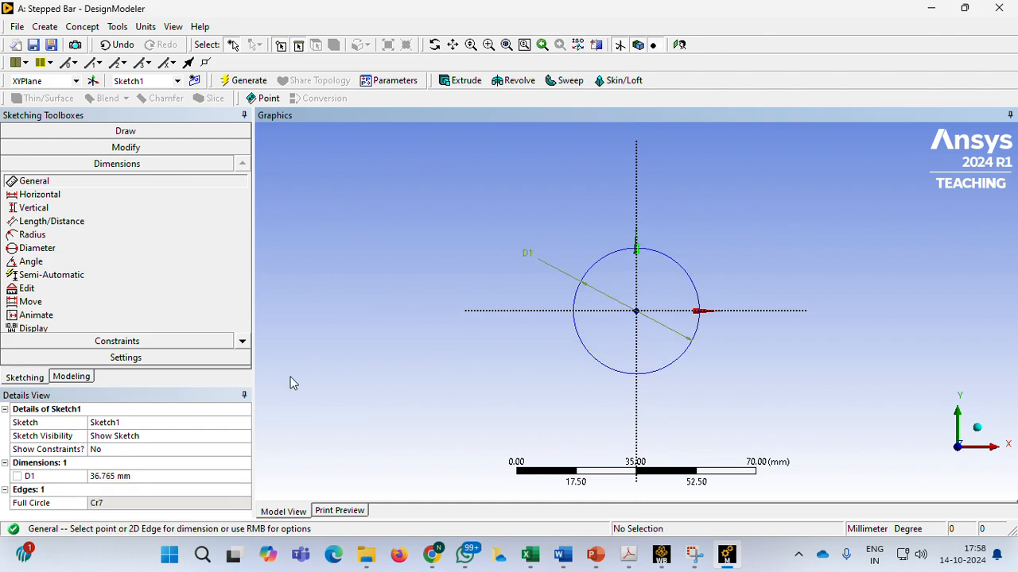
Look up the section one diameter in the PowerPoint problem and set the sketched circle's diameter to 55 mm in DesignModeler.
{"action": "left_click", "coordinate": [141, 476]}
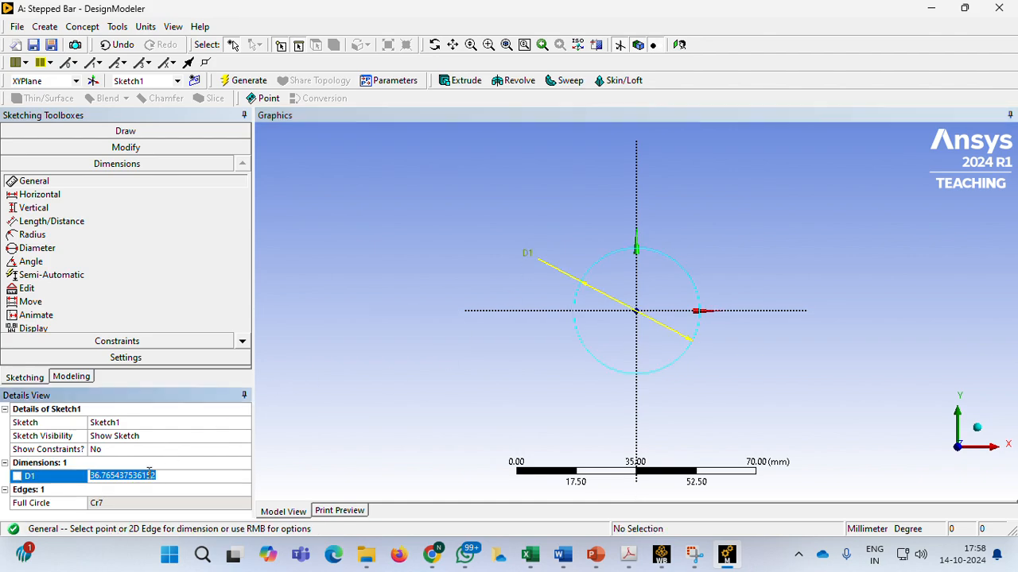
{"action": "key", "text": "Escape"}
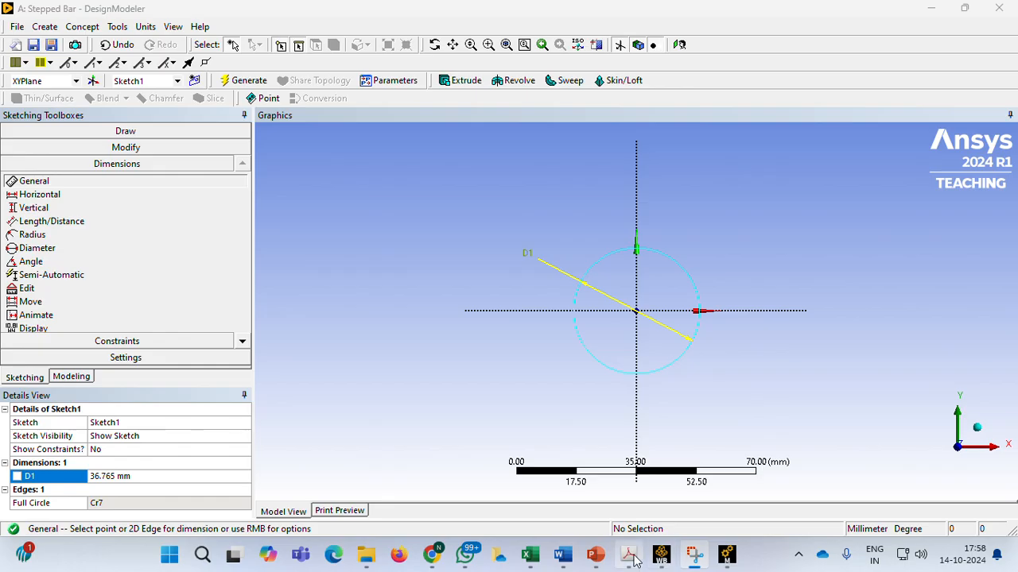
{"action": "left_click", "coordinate": [597, 555]}
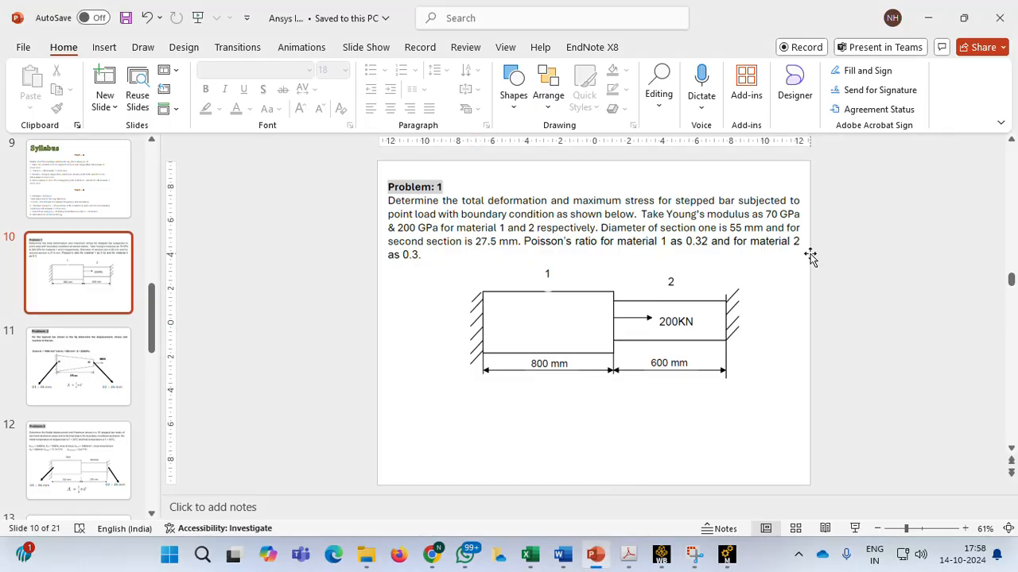
{"action": "left_click", "coordinate": [727, 554]}
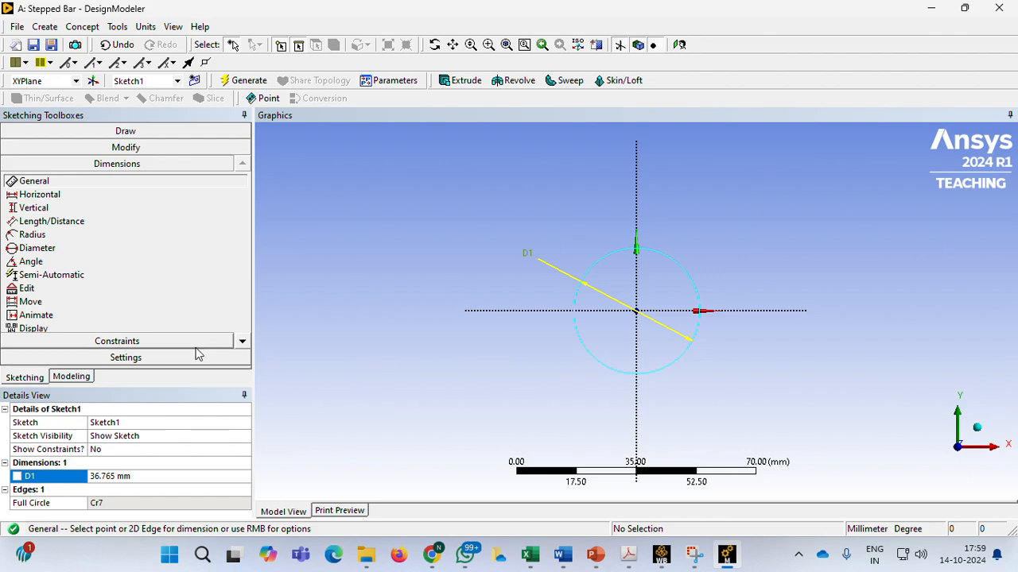
{"action": "left_click", "coordinate": [138, 477]}
{"action": "type", "text": "55"}
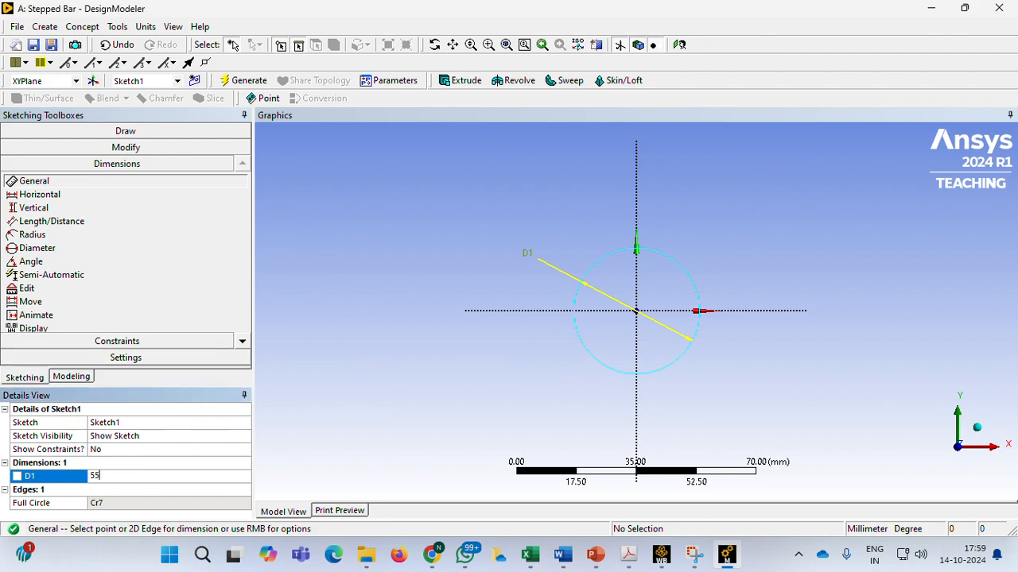
{"action": "key", "text": "Return"}
{"action": "scroll", "coordinate": [391, 244], "scroll_direction": "down", "scroll_amount": 2}
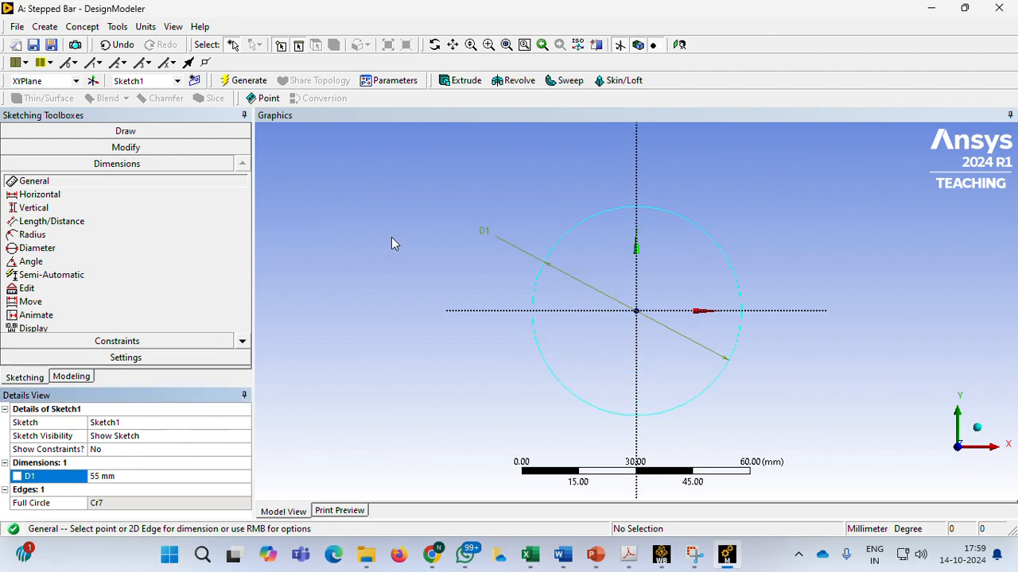
Extrude the circle sketch by 800 mm as added material, checking the section one length in the PowerPoint problem, and generate the body.
{"action": "left_click", "coordinate": [464, 81]}
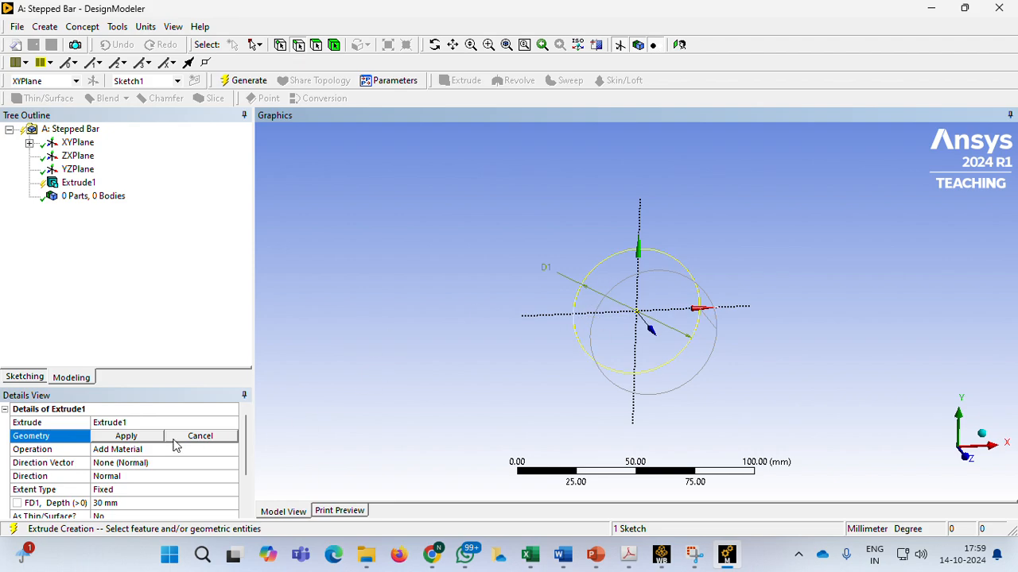
{"action": "left_click", "coordinate": [143, 442]}
{"action": "scroll", "coordinate": [183, 481], "scroll_direction": "down", "scroll_amount": 1}
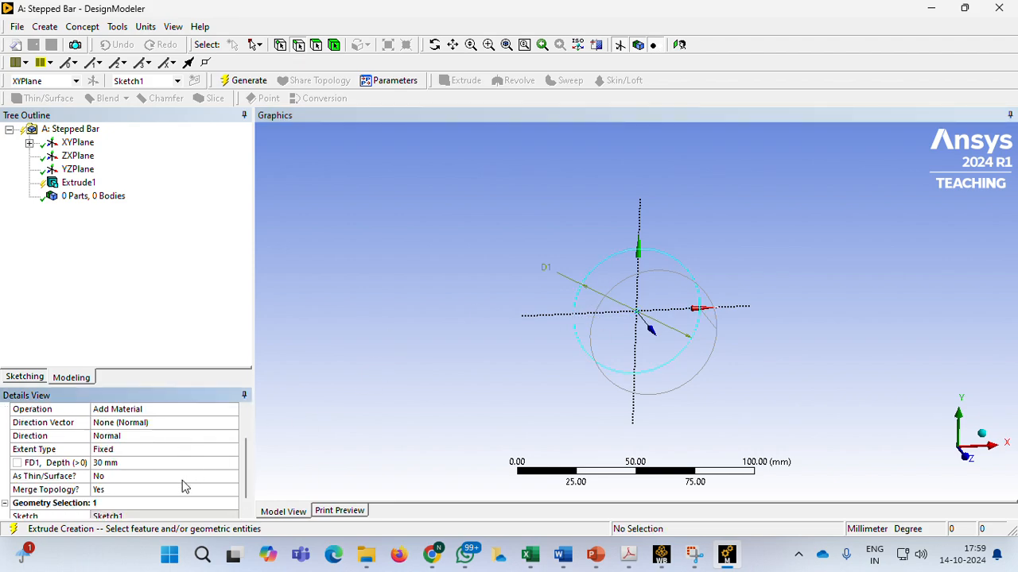
{"action": "left_click", "coordinate": [132, 463]}
{"action": "left_click", "coordinate": [595, 555]}
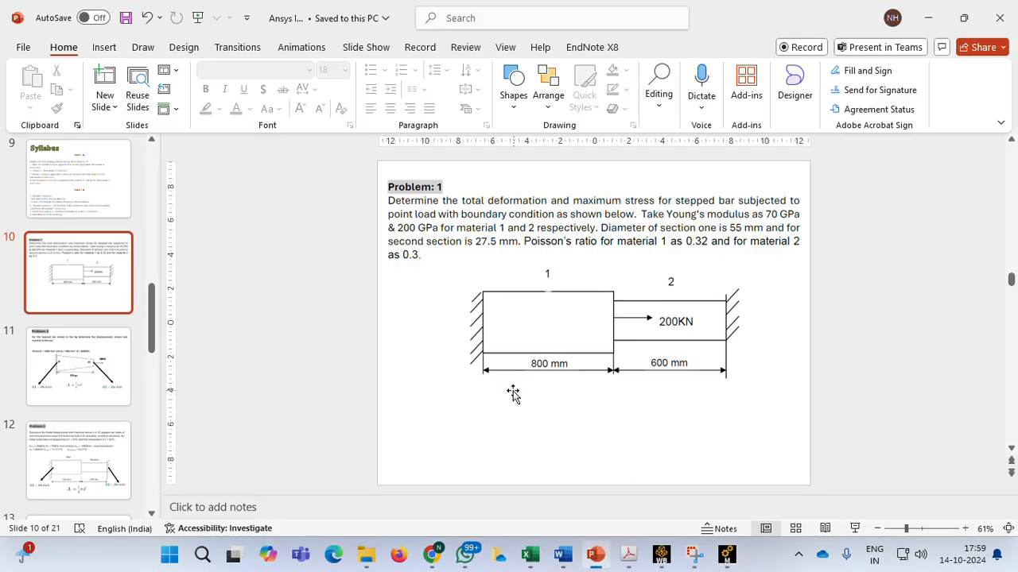
{"action": "left_click", "coordinate": [727, 555]}
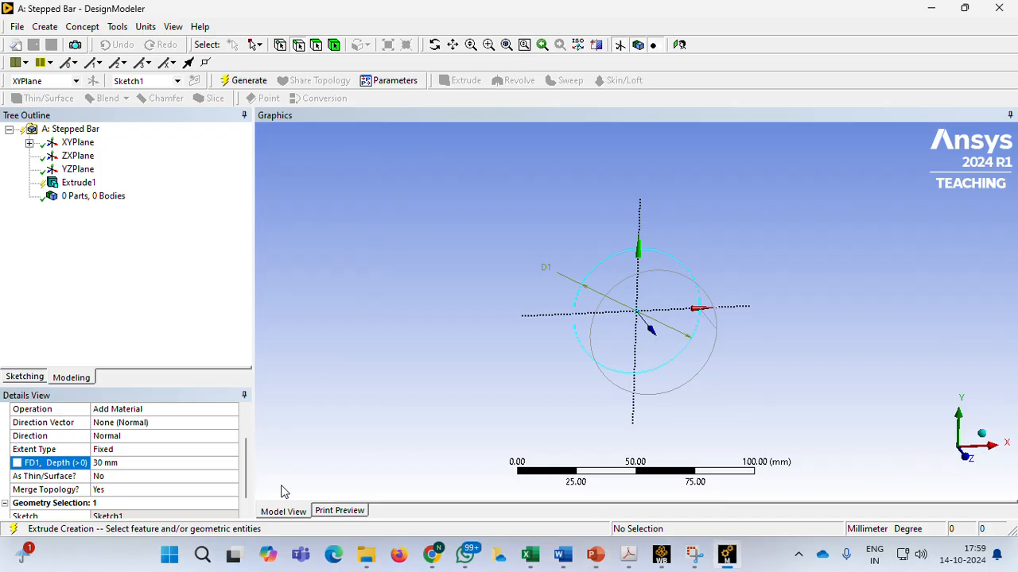
{"action": "left_click", "coordinate": [124, 463]}
{"action": "type", "text": "800"}
{"action": "key", "text": "Return"}
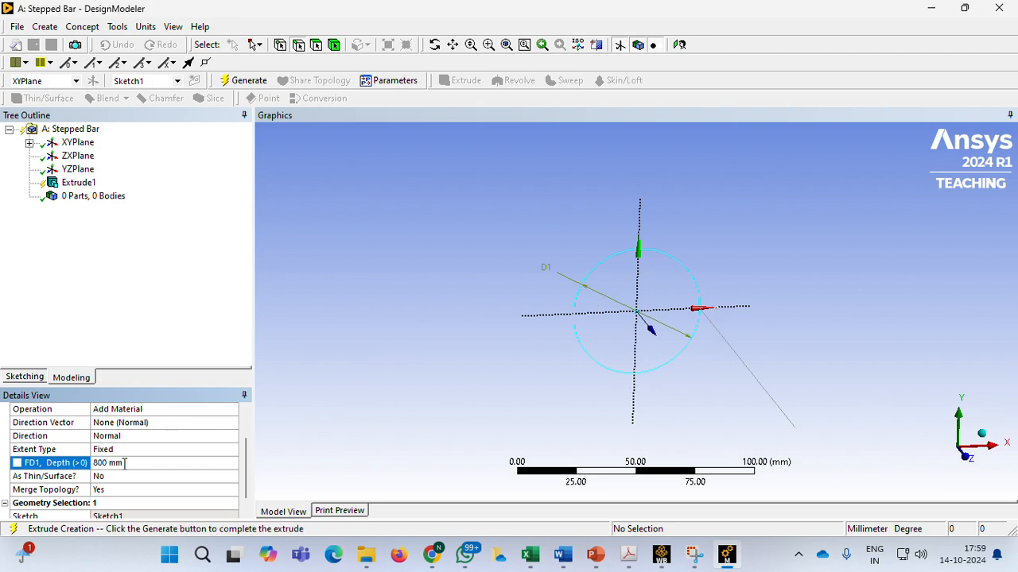
{"action": "left_click", "coordinate": [244, 80]}
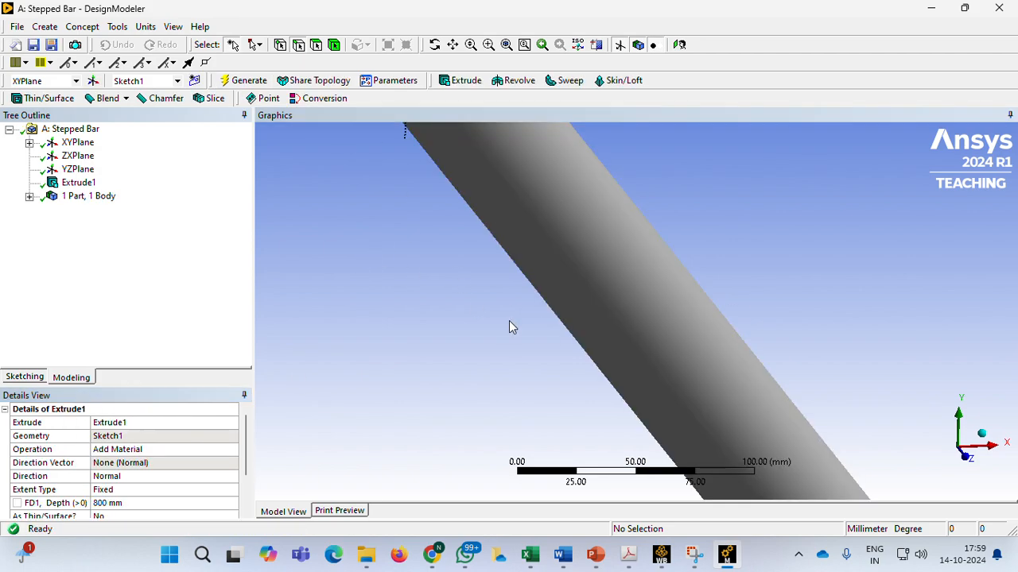
Sketch a smaller circle centred on the origin of the cylinder's far end face, concentric with its edge.
{"action": "scroll", "coordinate": [507, 332], "scroll_direction": "down", "scroll_amount": 3}
{"action": "middle_click_drag", "start_coordinate": [508, 334], "coordinate": [459, 296]}
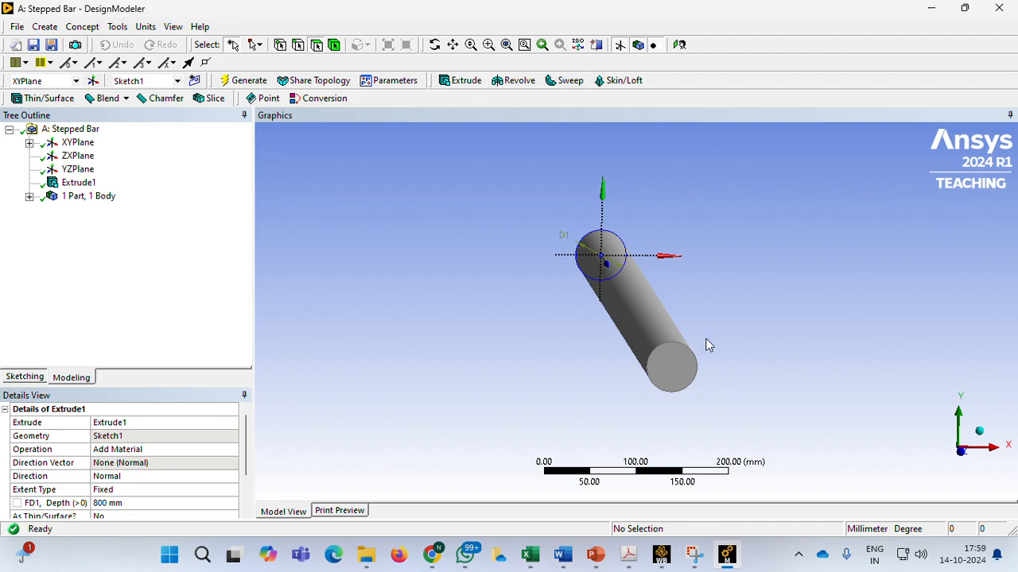
{"action": "left_click", "coordinate": [670, 367]}
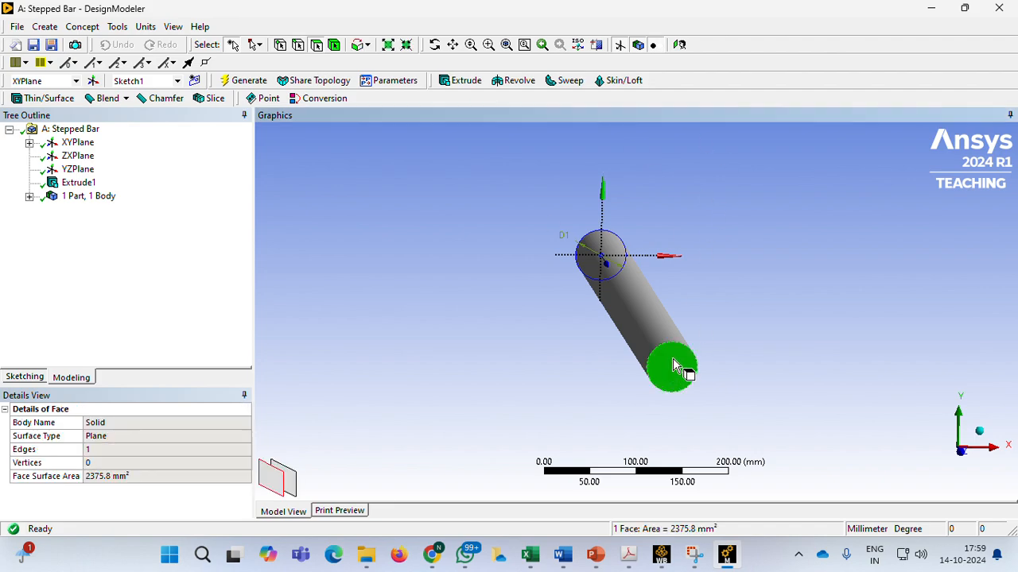
{"action": "left_click", "coordinate": [679, 44]}
{"action": "scroll", "coordinate": [725, 357], "scroll_direction": "up", "scroll_amount": 2}
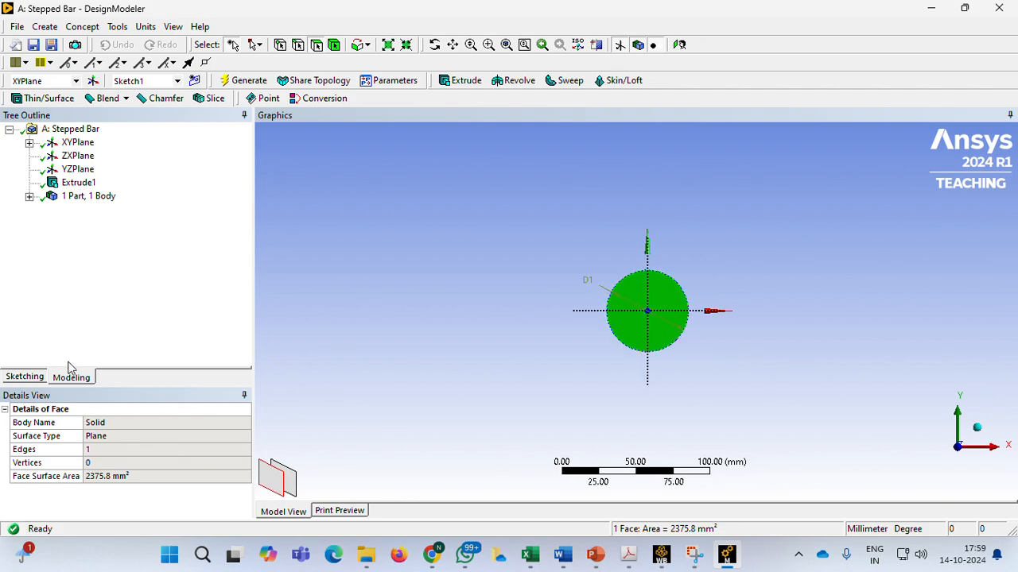
{"action": "left_click", "coordinate": [25, 378]}
{"action": "left_click", "coordinate": [49, 259]}
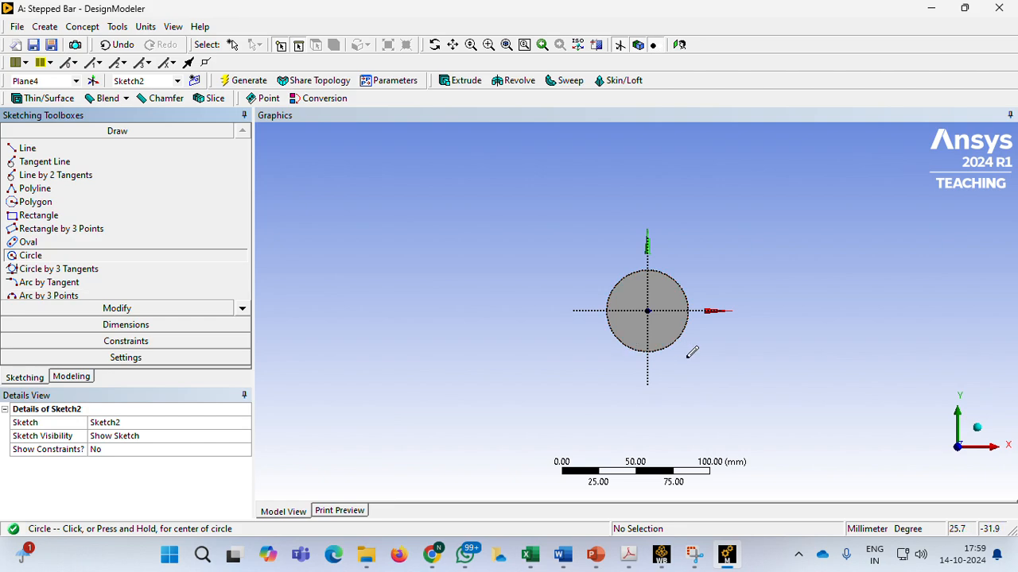
{"action": "left_click", "coordinate": [647, 311]}
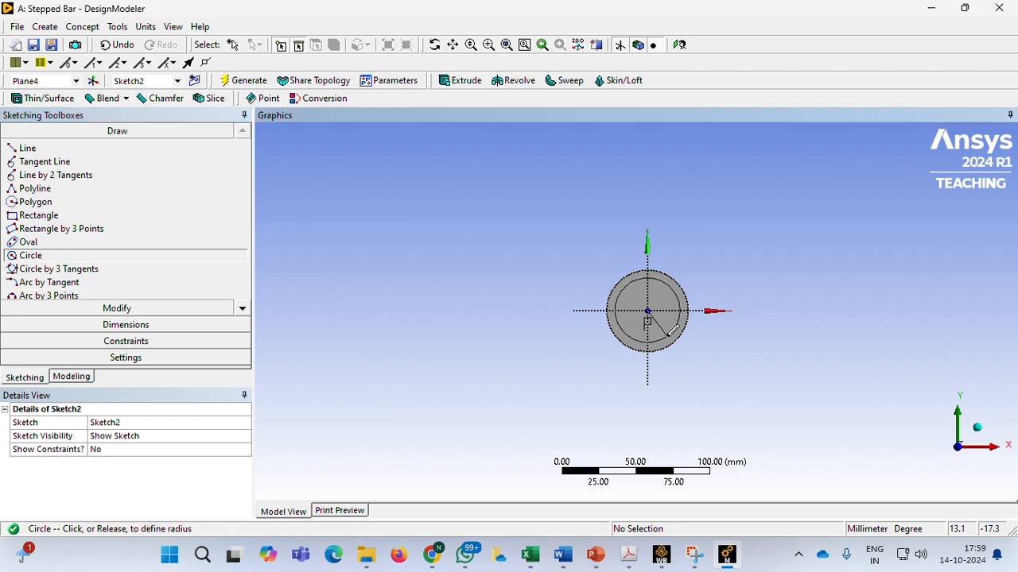
{"action": "left_click", "coordinate": [670, 333]}
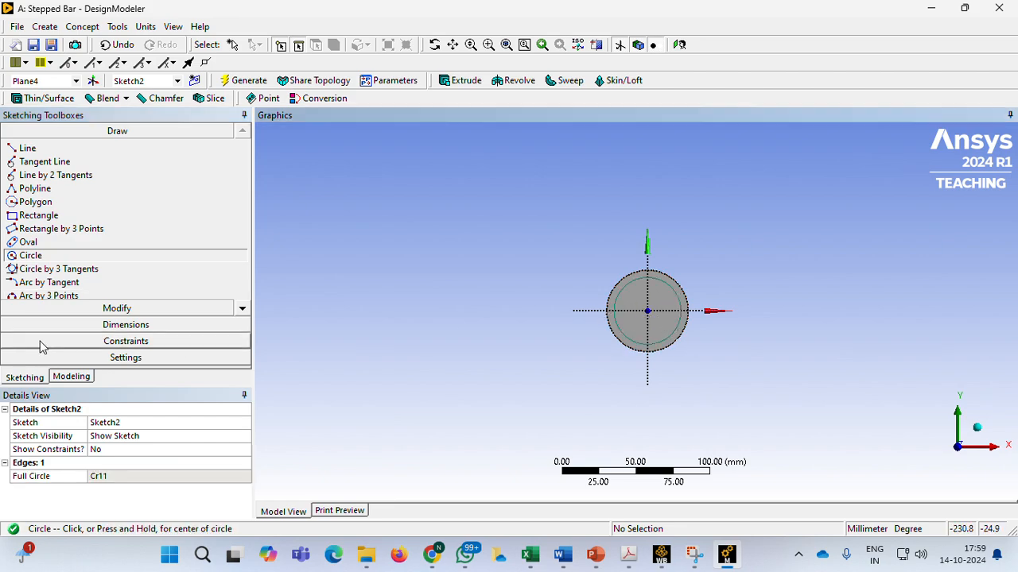
Dimension the smaller circle's diameter and set it to 27.5 mm, checking the section two diameter in the PowerPoint problem.
{"action": "left_click", "coordinate": [120, 326]}
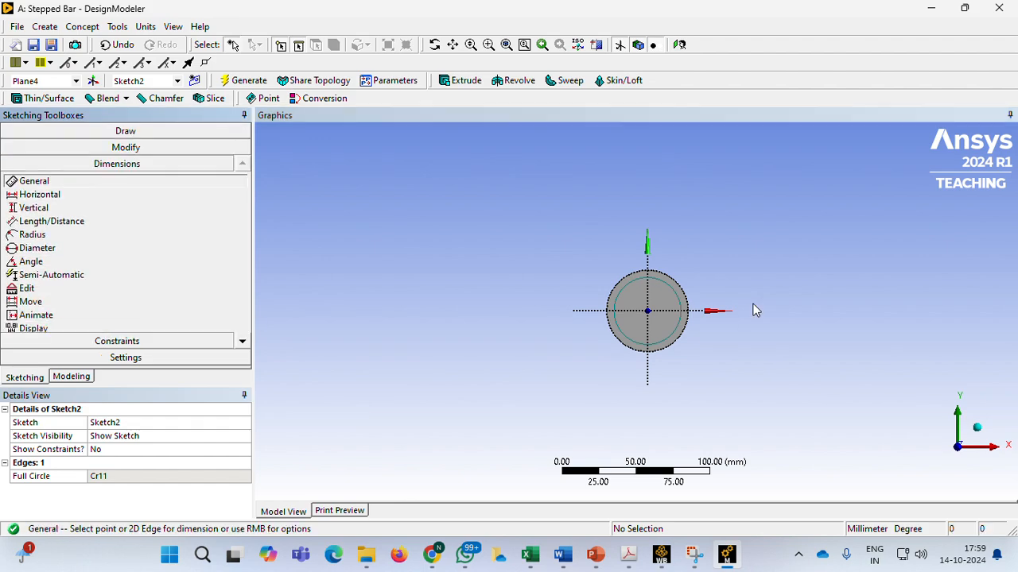
{"action": "left_click", "coordinate": [625, 287]}
{"action": "left_click", "coordinate": [538, 256]}
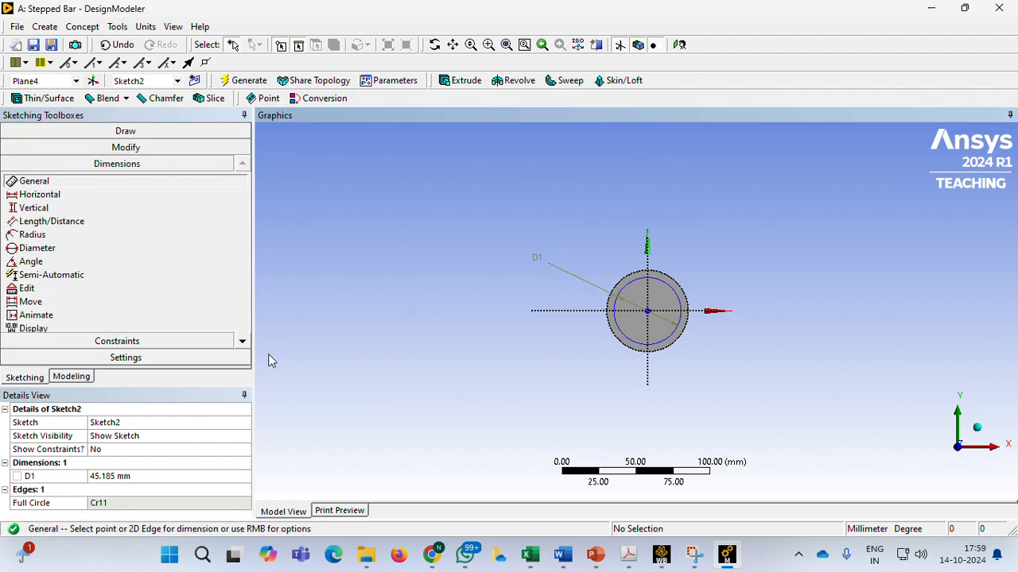
{"action": "left_click", "coordinate": [595, 554]}
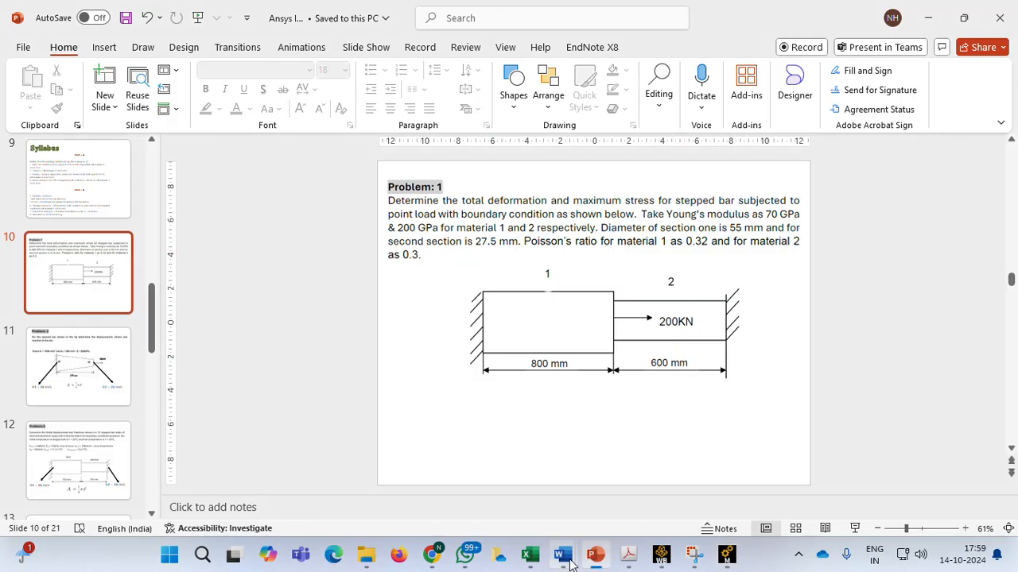
{"action": "left_click", "coordinate": [726, 556]}
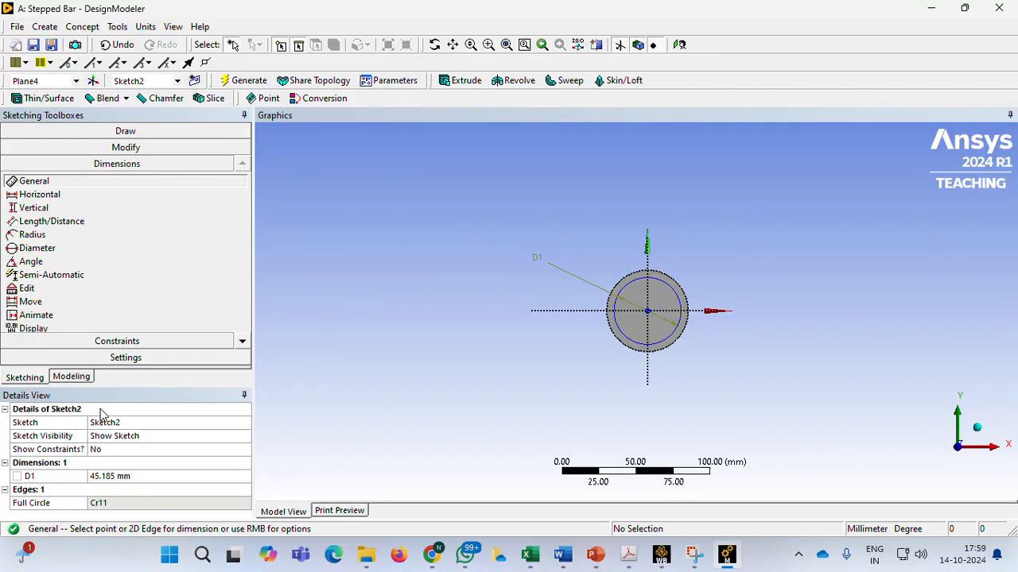
{"action": "left_click", "coordinate": [127, 475]}
{"action": "type", "text": "27.5"}
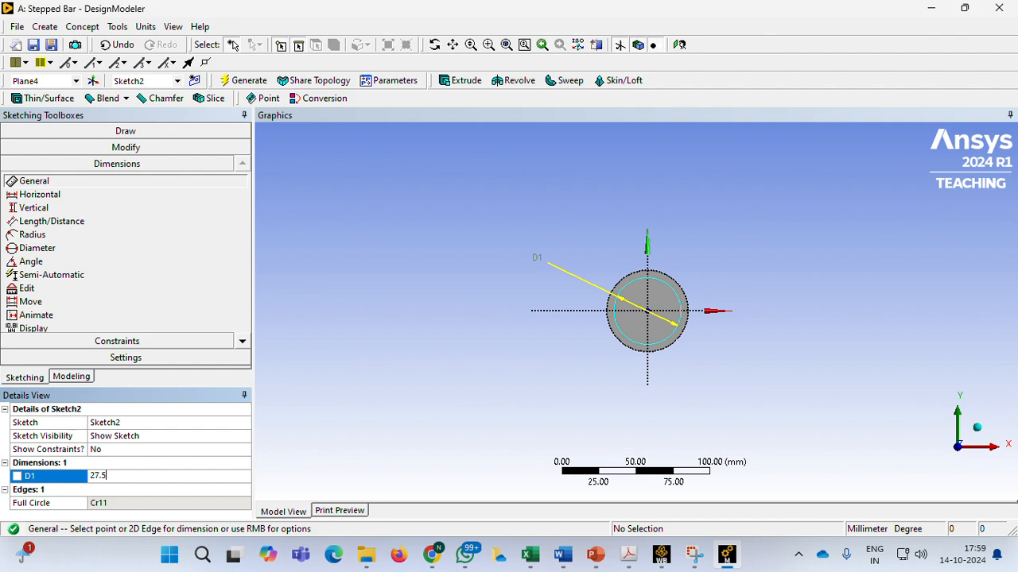
{"action": "key", "text": "Return"}
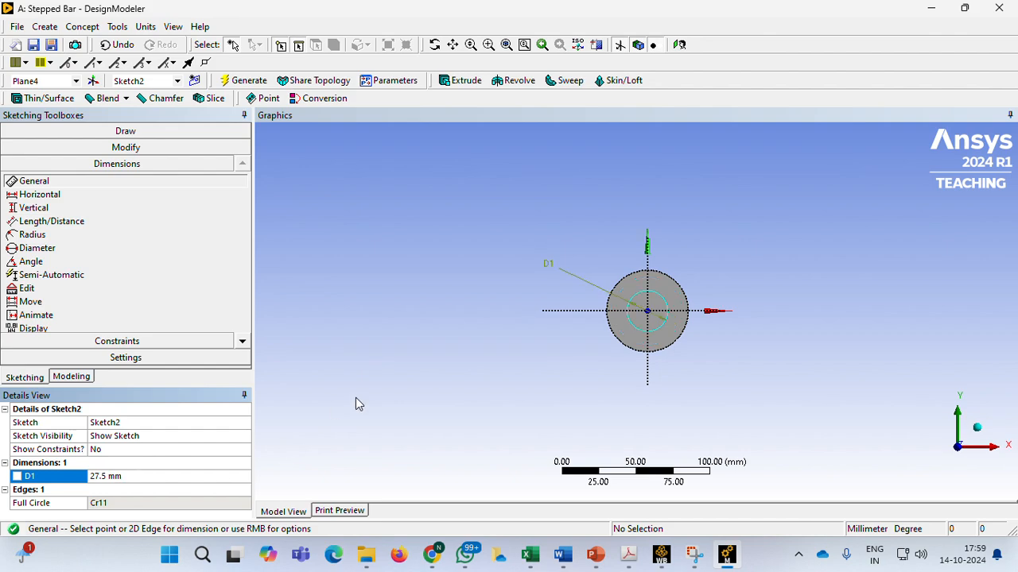
Extrude the 27.5 mm circle sketch by 600 mm as added material, checking the section two length in the PowerPoint problem, and generate it.
{"action": "left_click", "coordinate": [460, 80]}
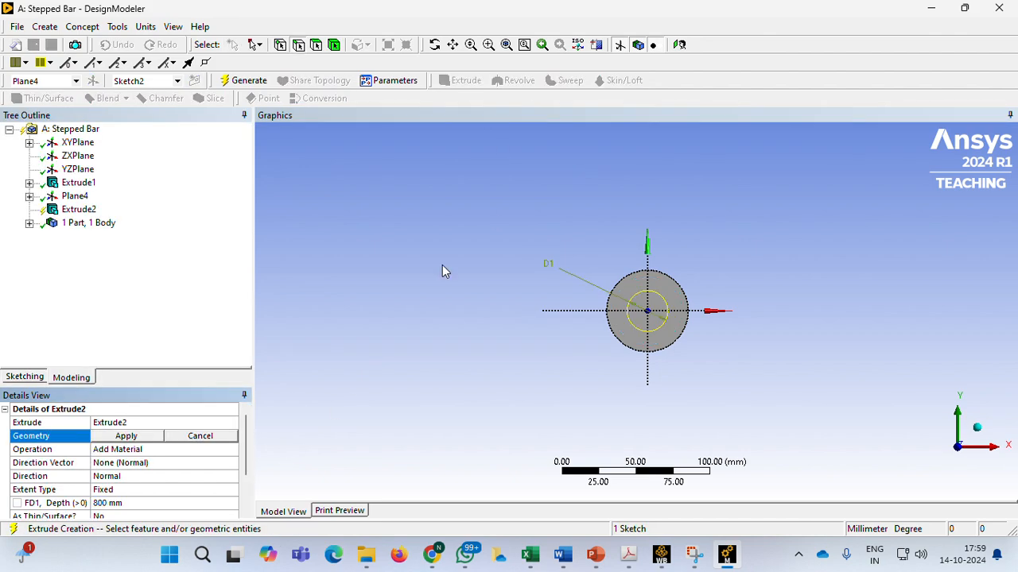
{"action": "left_click", "coordinate": [137, 437]}
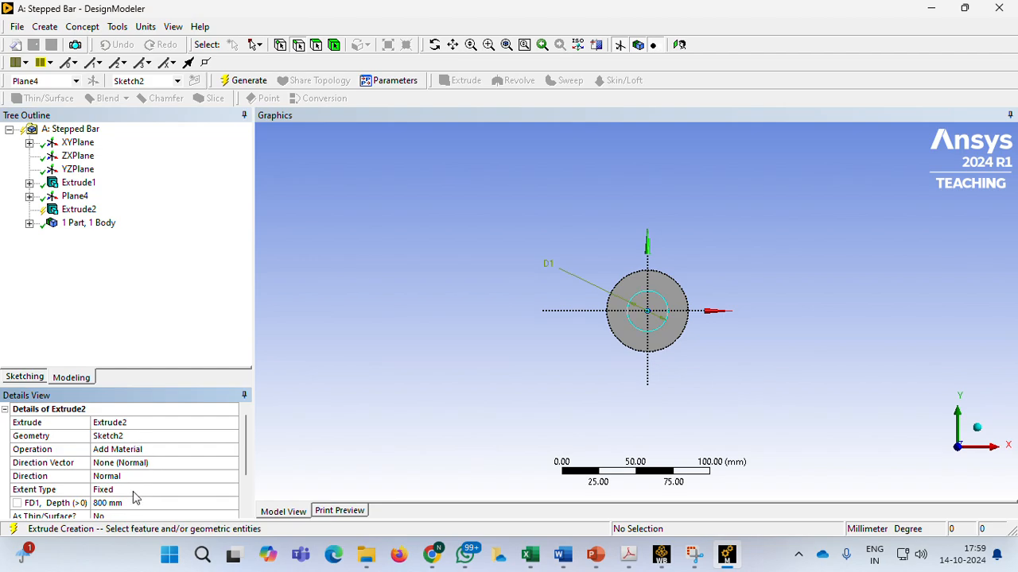
{"action": "left_click", "coordinate": [596, 555]}
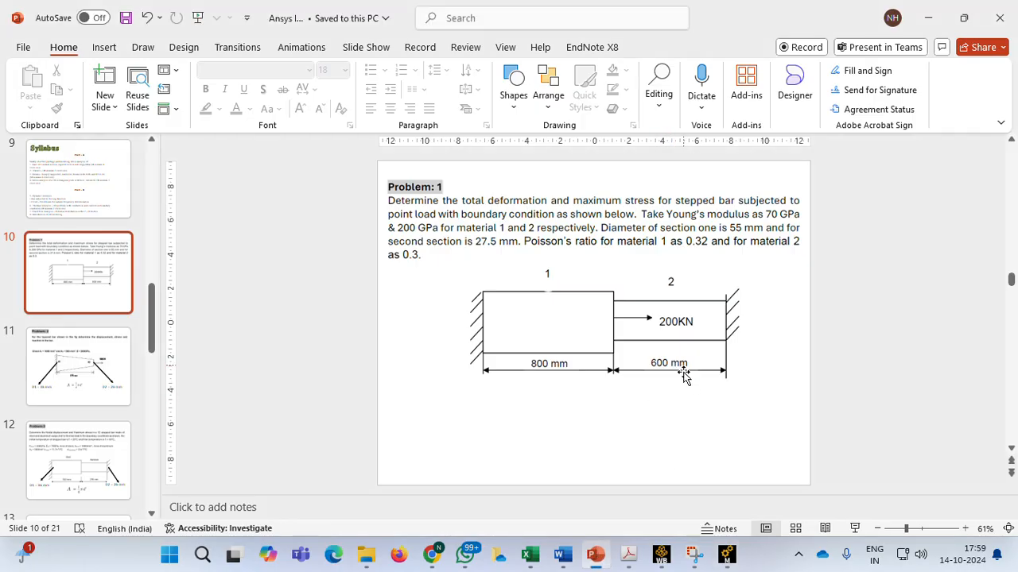
{"action": "left_click", "coordinate": [727, 554]}
{"action": "left_click", "coordinate": [116, 503]}
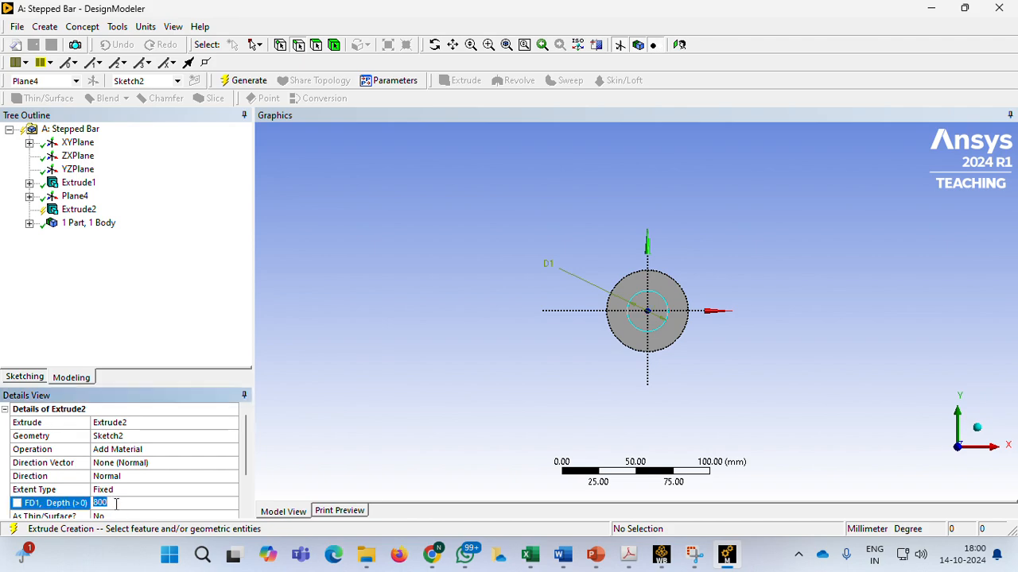
{"action": "type", "text": "6"}
{"action": "left_click", "coordinate": [408, 327]}
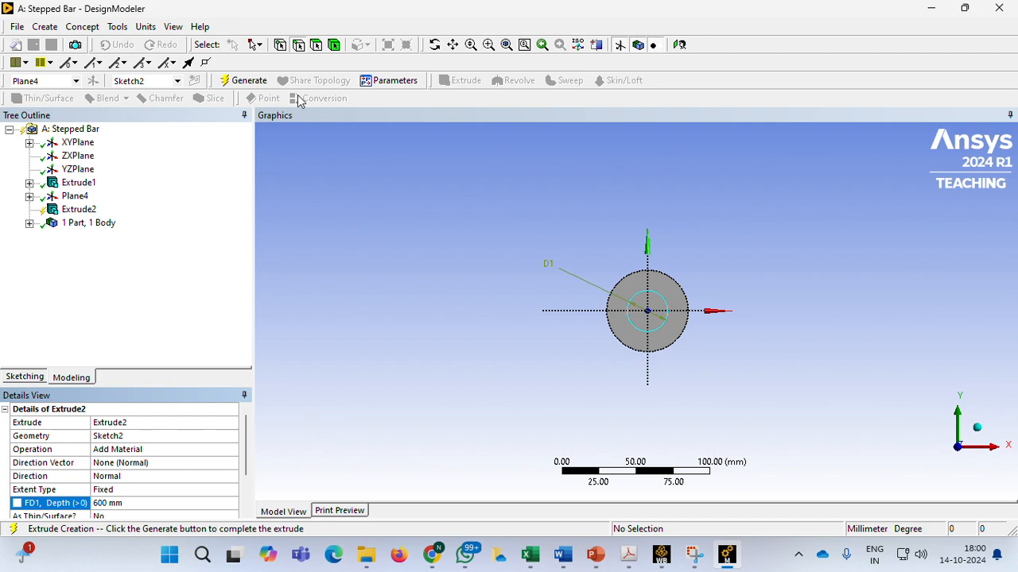
{"action": "left_click", "coordinate": [241, 80]}
{"action": "middle_click_drag", "start_coordinate": [574, 341], "coordinate": [500, 311]}
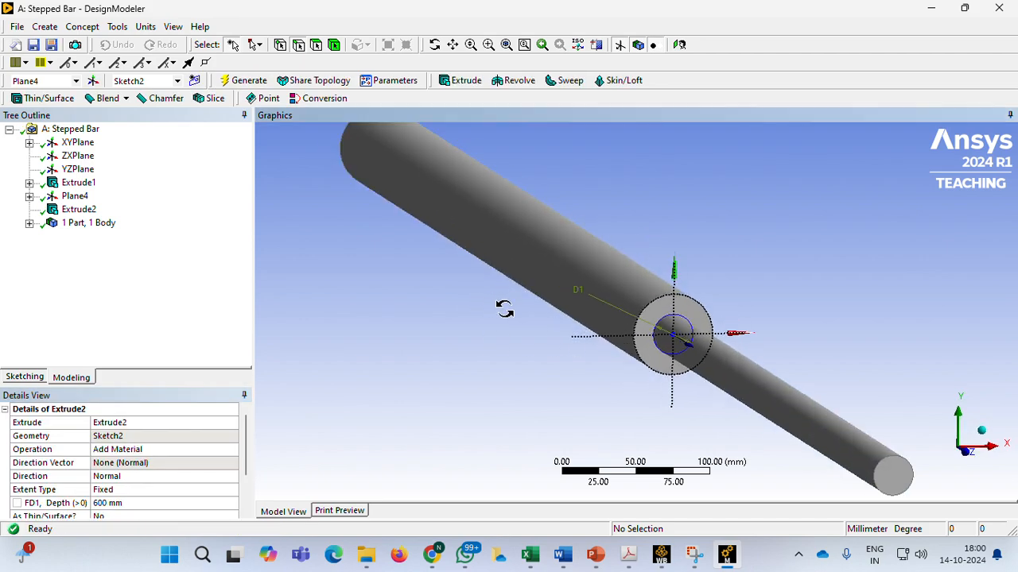
{"action": "scroll", "coordinate": [534, 342], "scroll_direction": "down", "scroll_amount": 4}
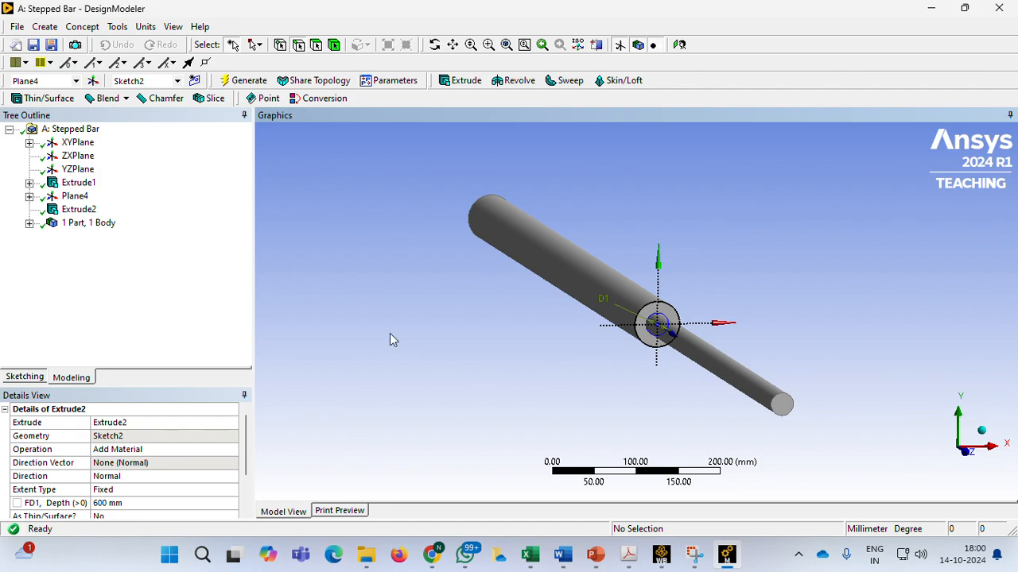
Review the operation options of the 800 mm extrusion and keep it as Add Material.
{"action": "left_click", "coordinate": [79, 183]}
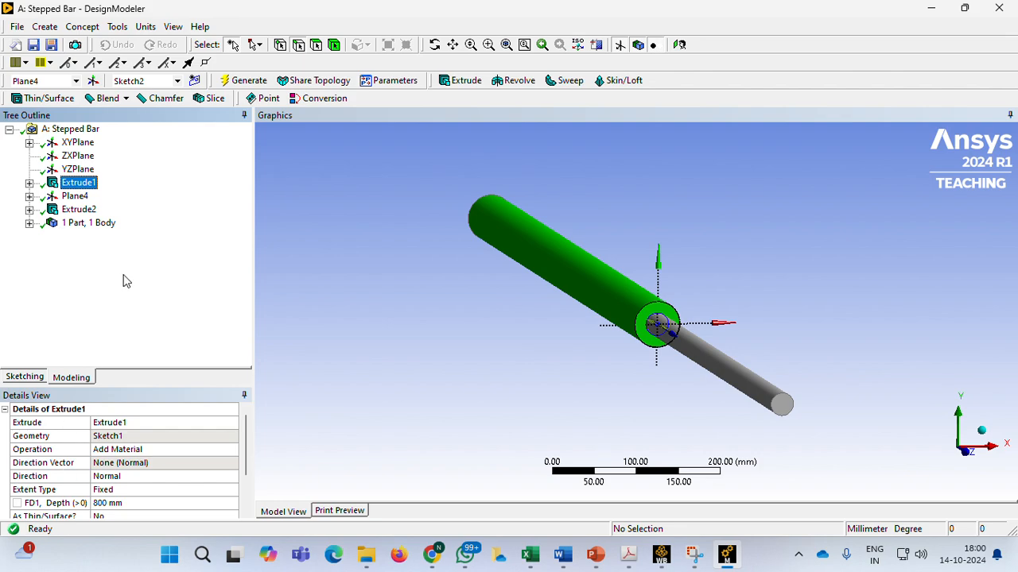
{"action": "left_click", "coordinate": [127, 451]}
{"action": "left_click", "coordinate": [233, 453]}
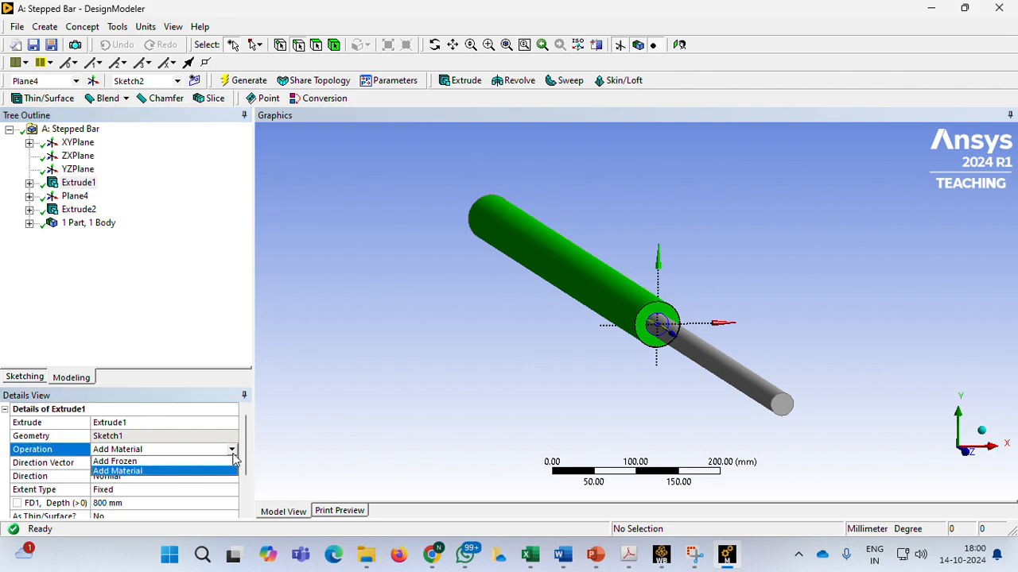
{"action": "left_click", "coordinate": [197, 473]}
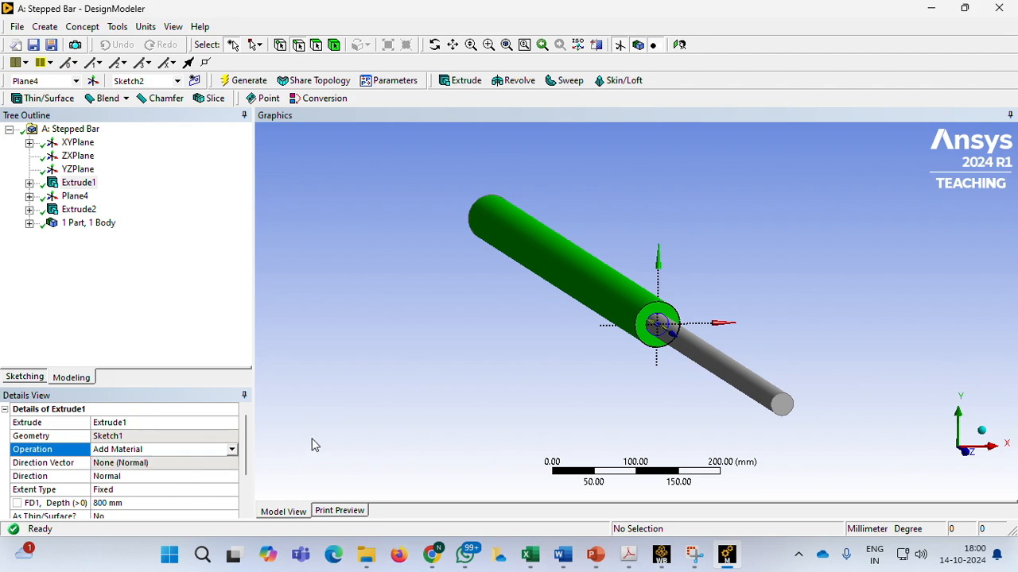
Change the 600 mm extrusion's operation to Add Frozen and regenerate the geometry.
{"action": "left_click", "coordinate": [79, 209]}
{"action": "left_click", "coordinate": [168, 450]}
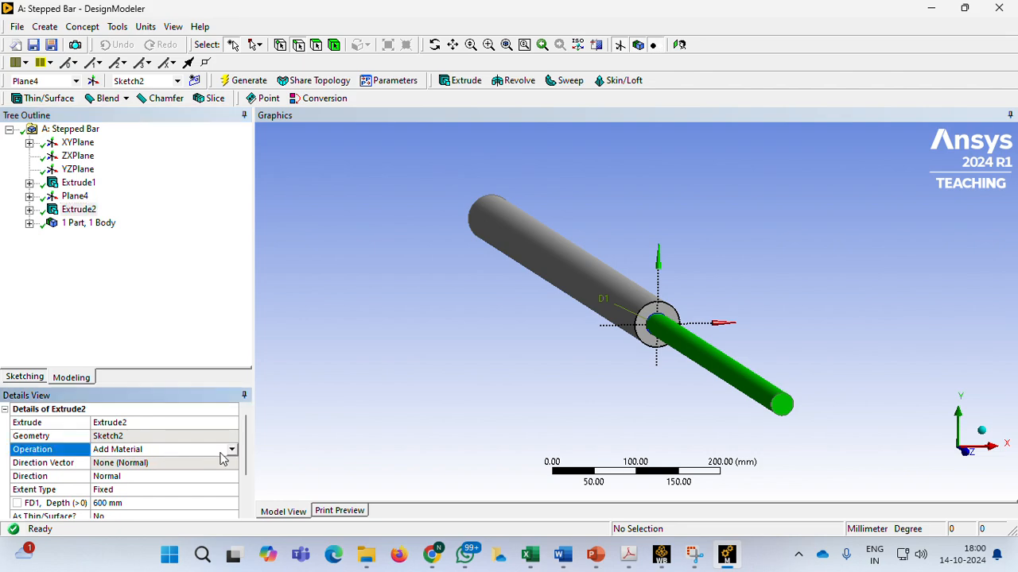
{"action": "left_click", "coordinate": [232, 450]}
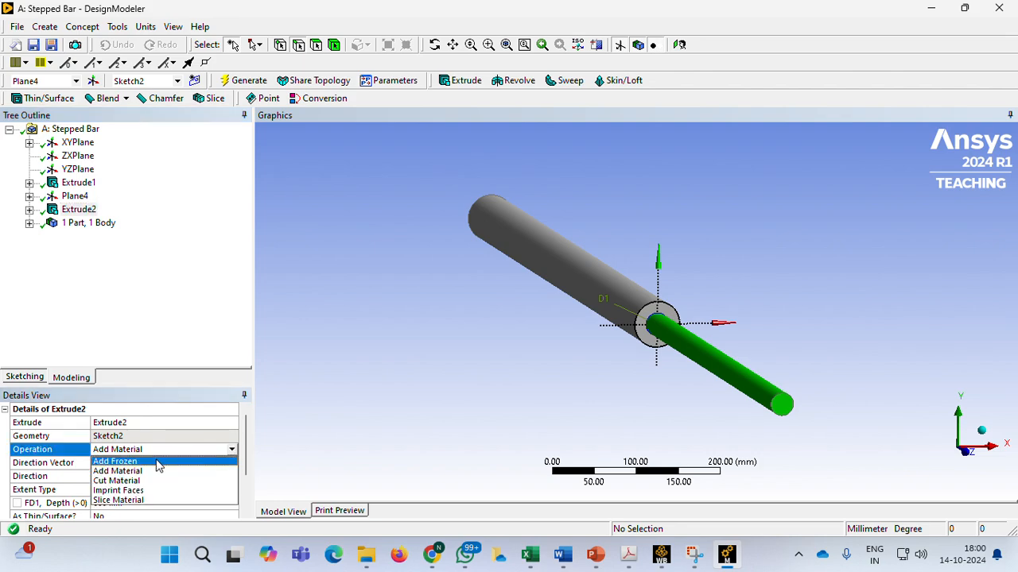
{"action": "left_click", "coordinate": [116, 461]}
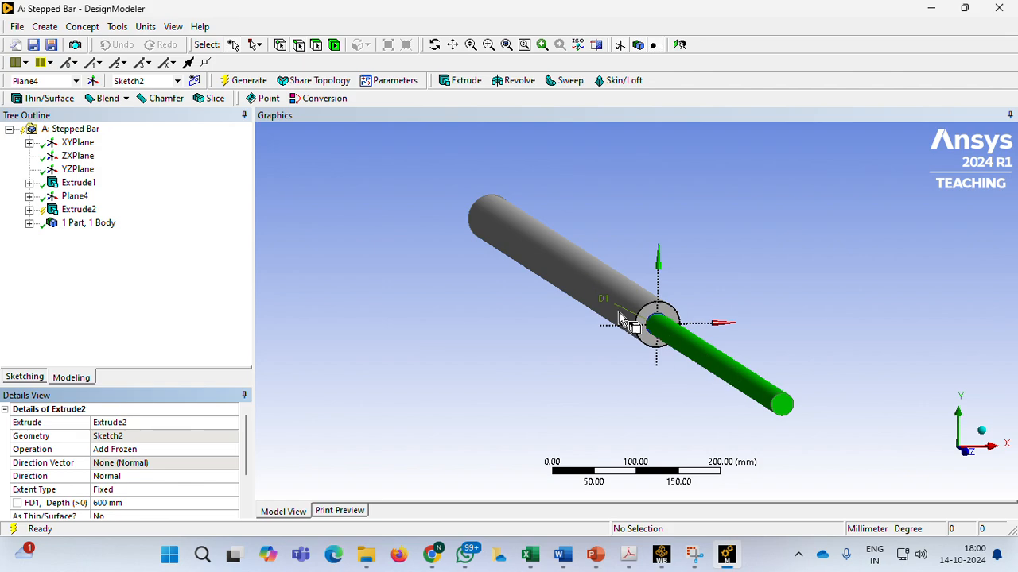
{"action": "left_click", "coordinate": [430, 29]}
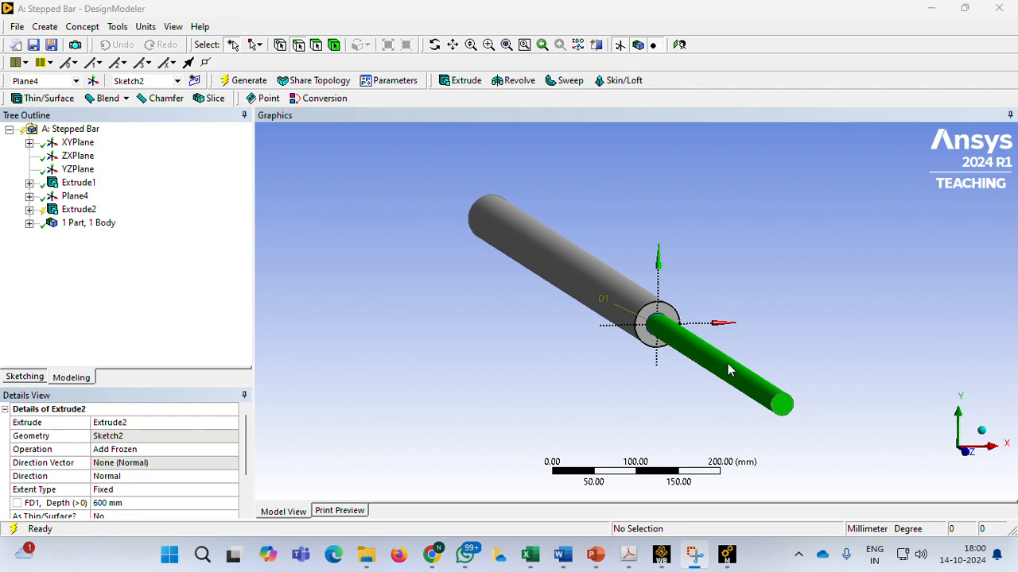
{"action": "left_click", "coordinate": [249, 81]}
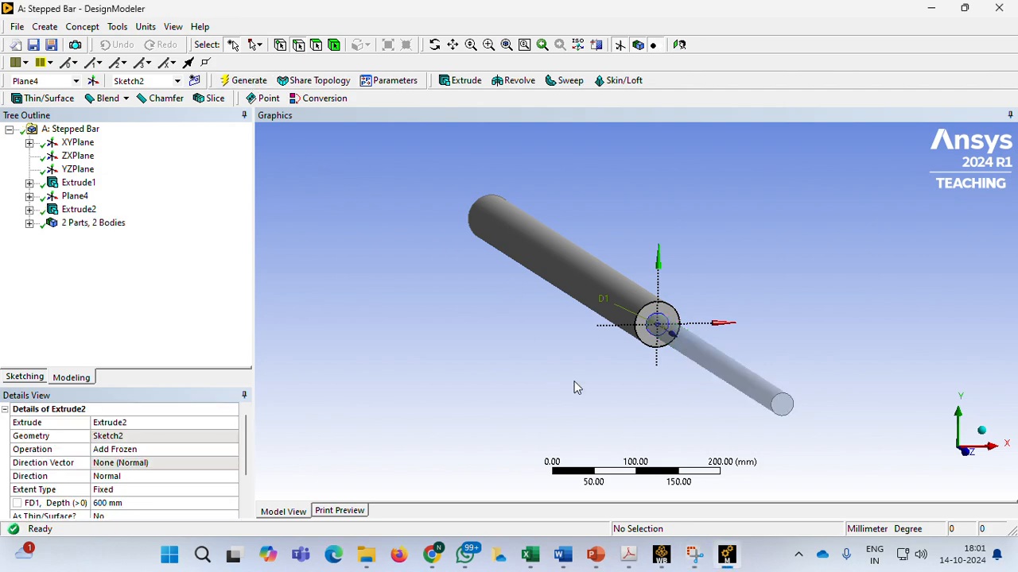
{"action": "middle_click_drag", "start_coordinate": [577, 388], "coordinate": [738, 409]}
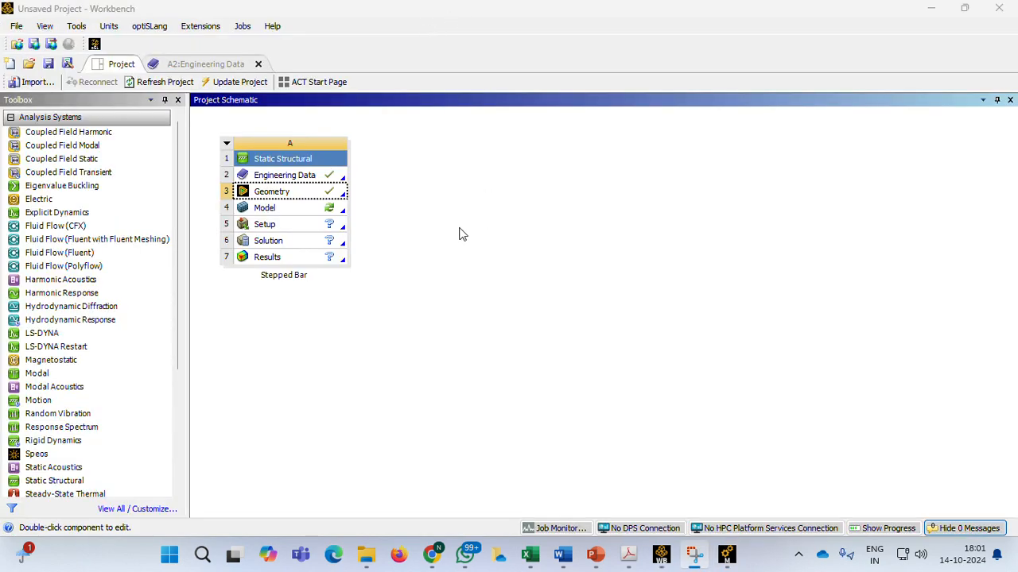
Open the Stepped Bar model in Mechanical from the Workbench project and assign MAT 1 to the thicker solid.
{"action": "double_click", "coordinate": [267, 209]}
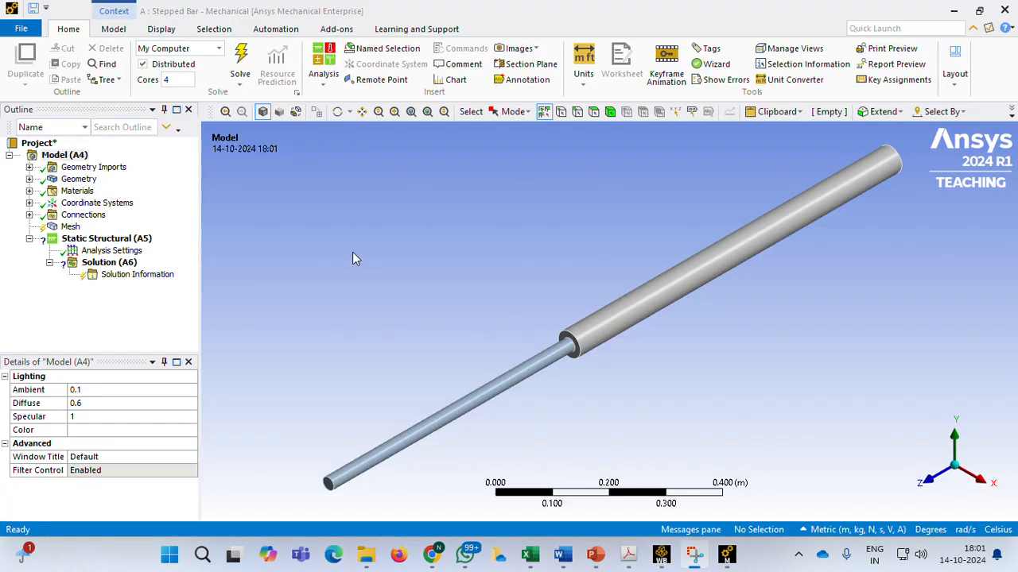
{"action": "left_click", "coordinate": [29, 180]}
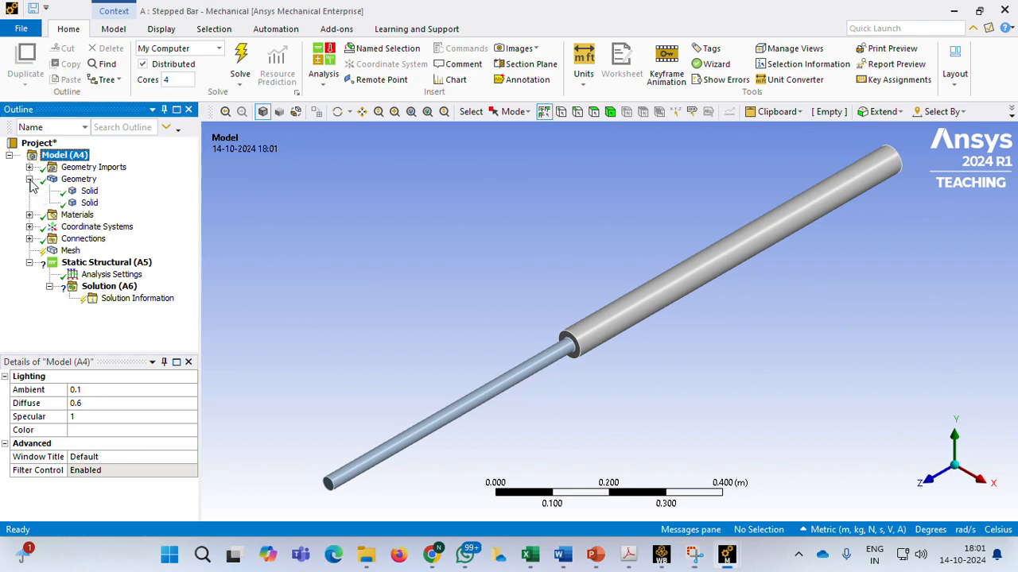
{"action": "left_click", "coordinate": [87, 191]}
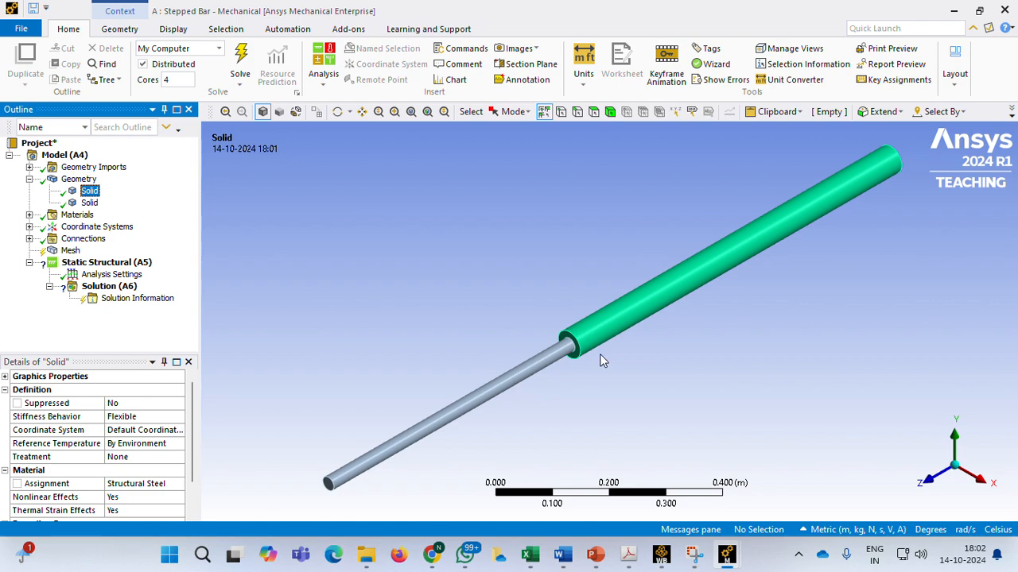
{"action": "left_click", "coordinate": [89, 191]}
{"action": "left_click", "coordinate": [151, 487]}
{"action": "left_click", "coordinate": [181, 484]}
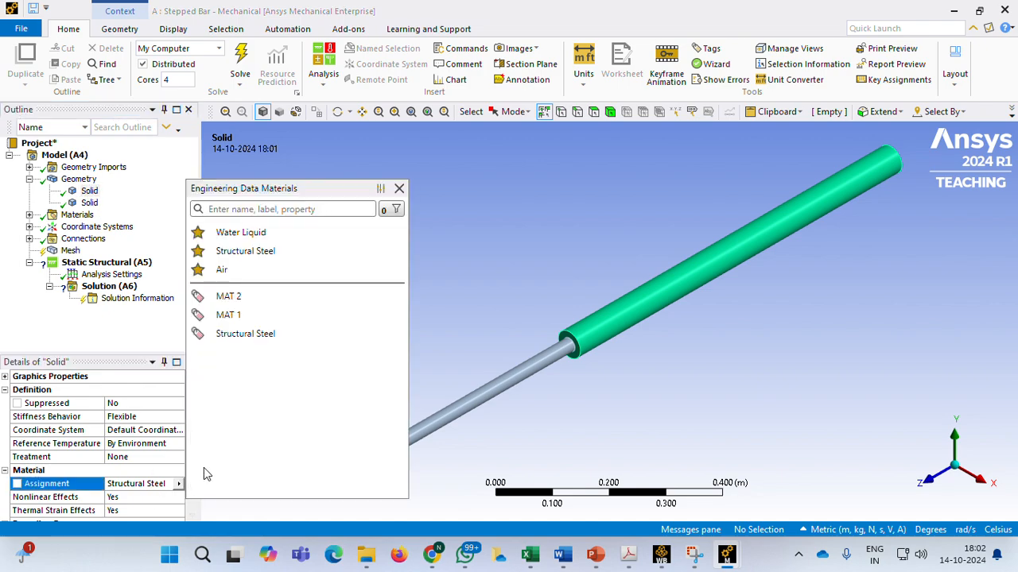
{"action": "left_click", "coordinate": [233, 315]}
Assign MAT 2 to the thinner solid and collapse the geometry branch.
{"action": "left_click", "coordinate": [89, 203]}
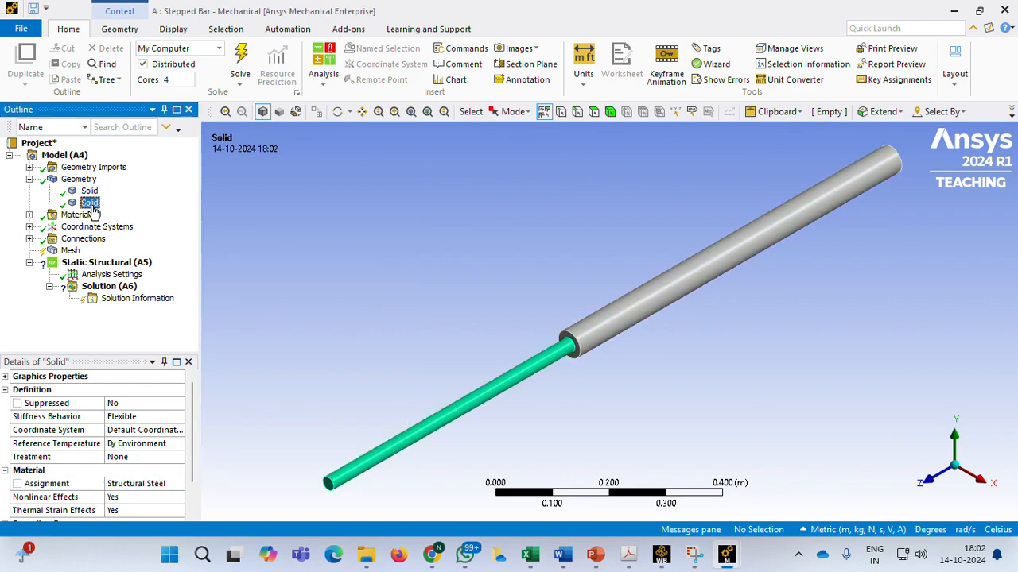
{"action": "left_click", "coordinate": [155, 487]}
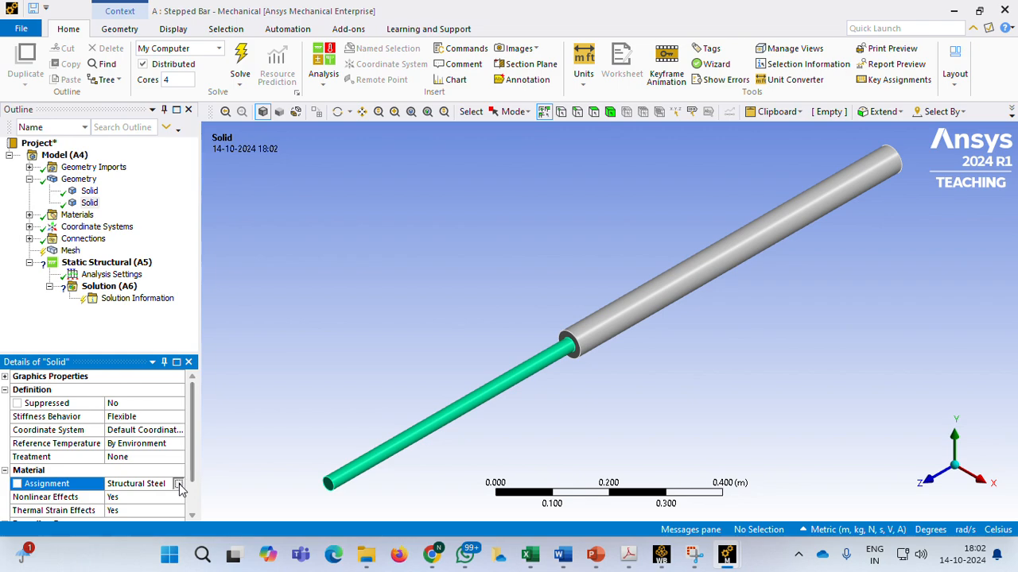
{"action": "left_click", "coordinate": [178, 483]}
{"action": "left_click", "coordinate": [231, 297]}
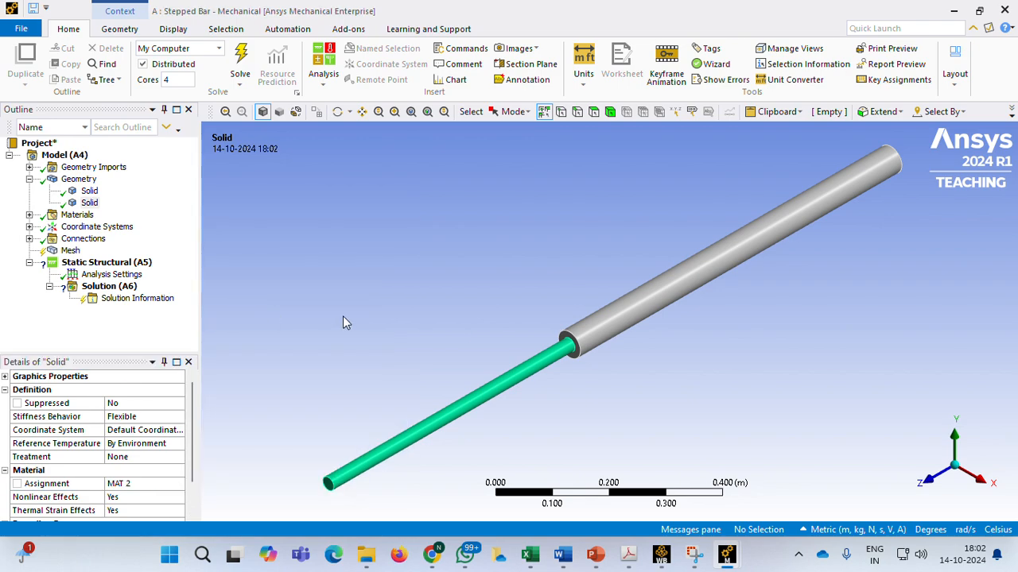
{"action": "left_click", "coordinate": [30, 179]}
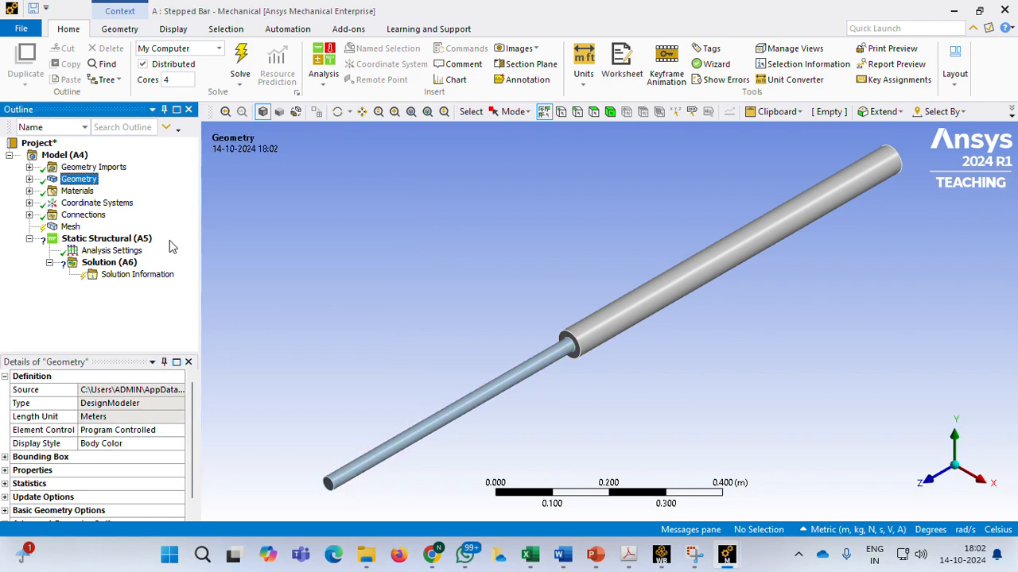
Keep the default element size in the mesh settings and generate the mesh for both solids.
{"action": "left_click", "coordinate": [71, 228]}
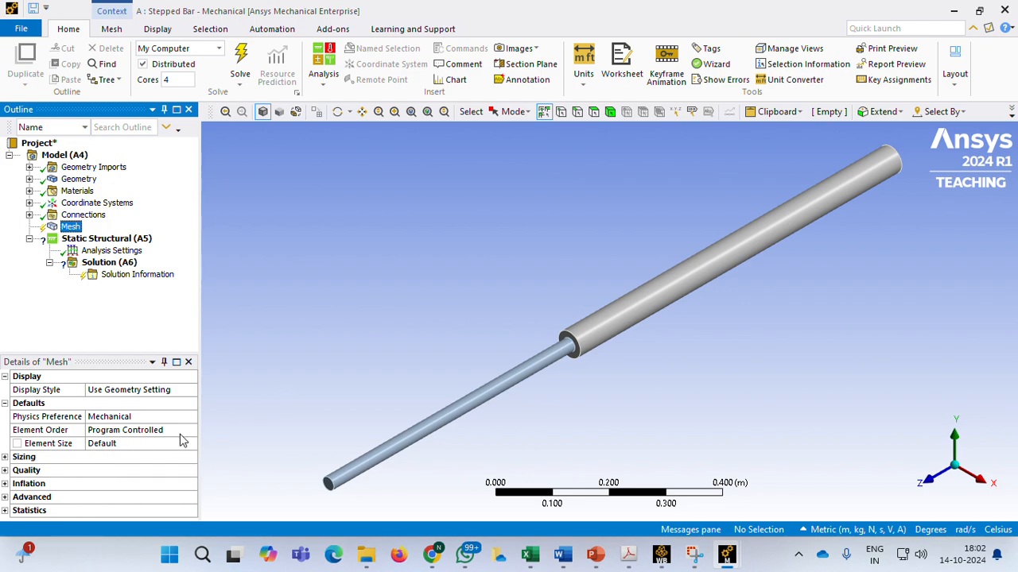
{"action": "left_click", "coordinate": [119, 450]}
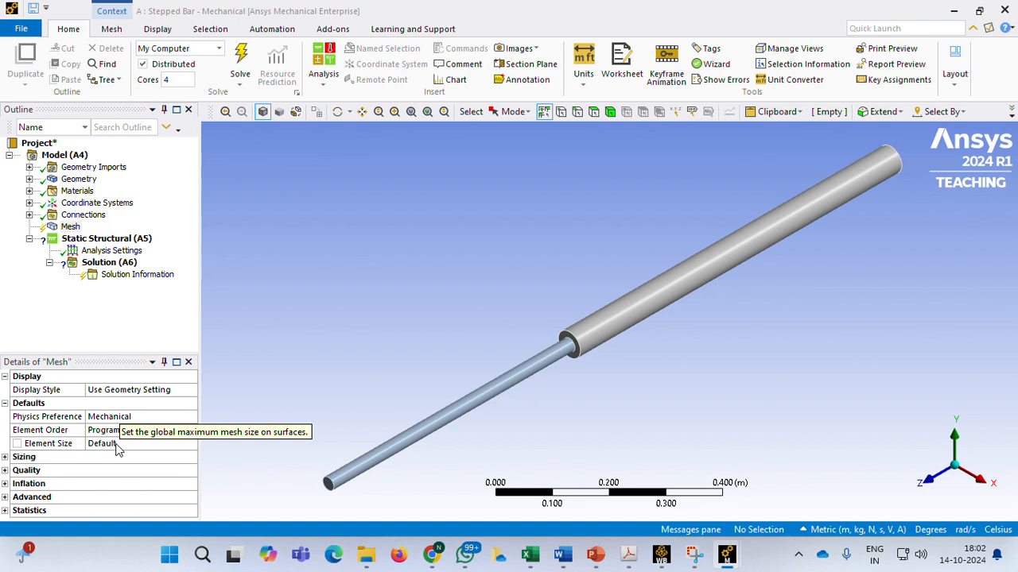
{"action": "left_click", "coordinate": [114, 446]}
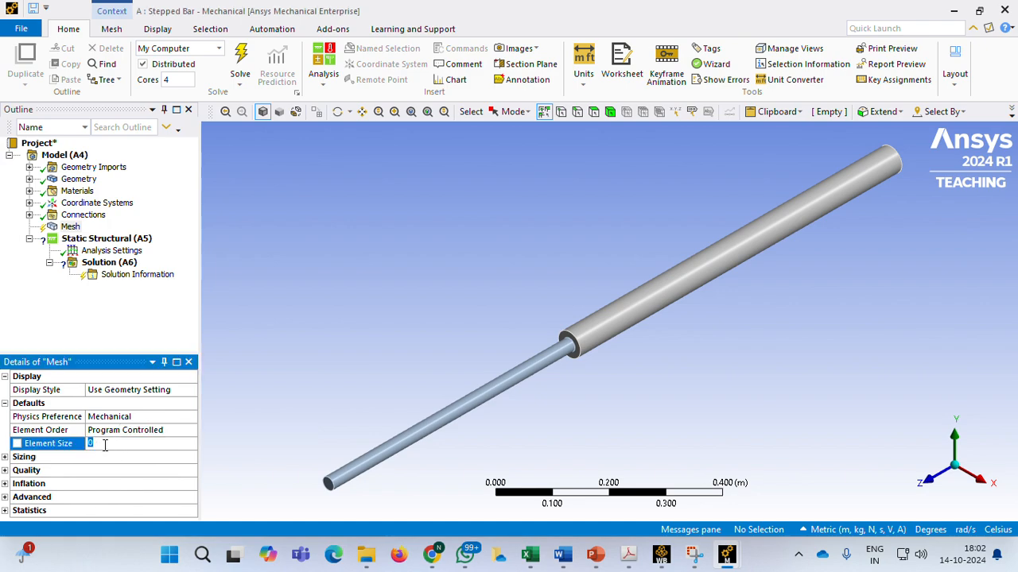
{"action": "left_click", "coordinate": [268, 421]}
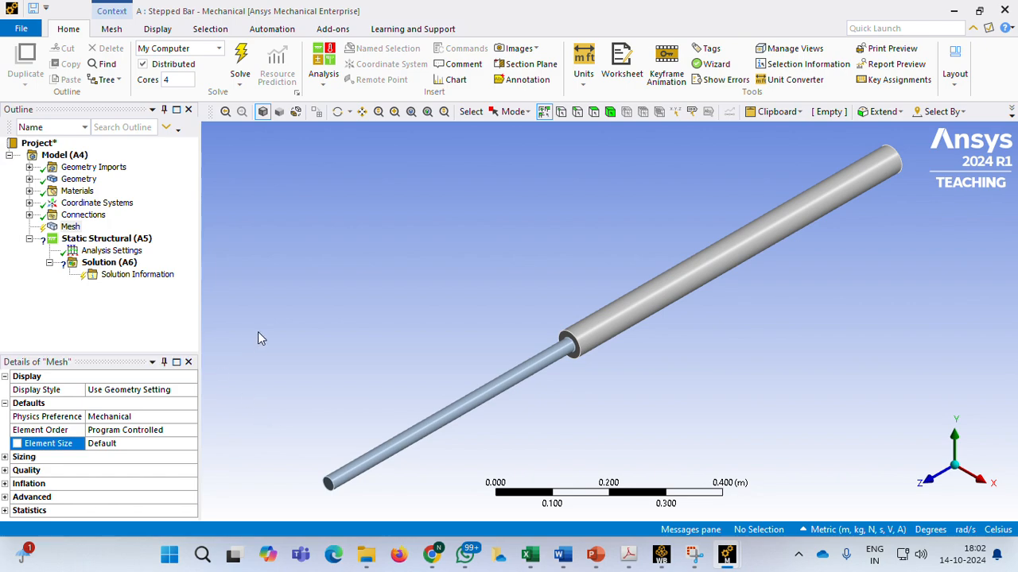
{"action": "right_click", "coordinate": [71, 228]}
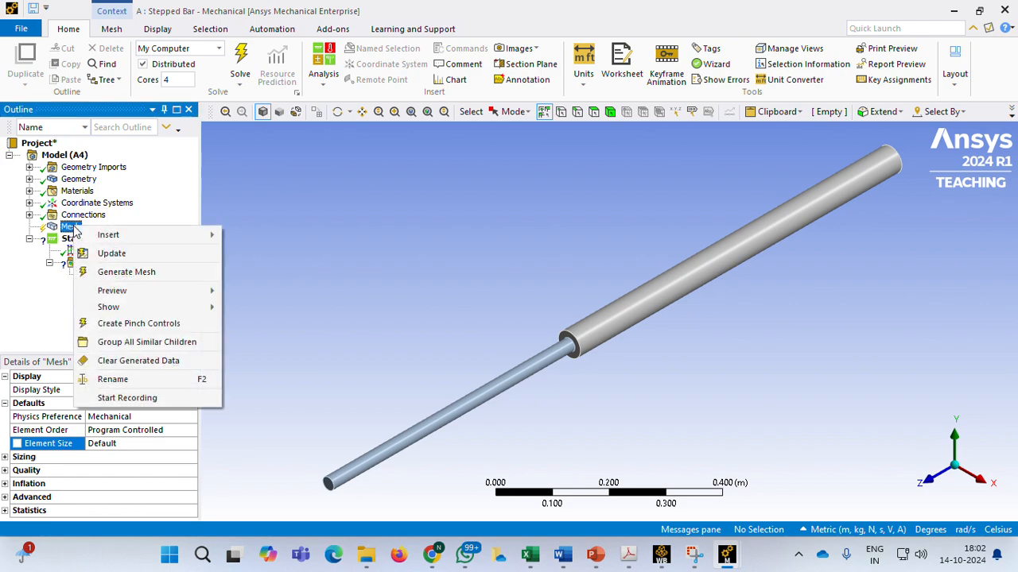
{"action": "left_click", "coordinate": [126, 272]}
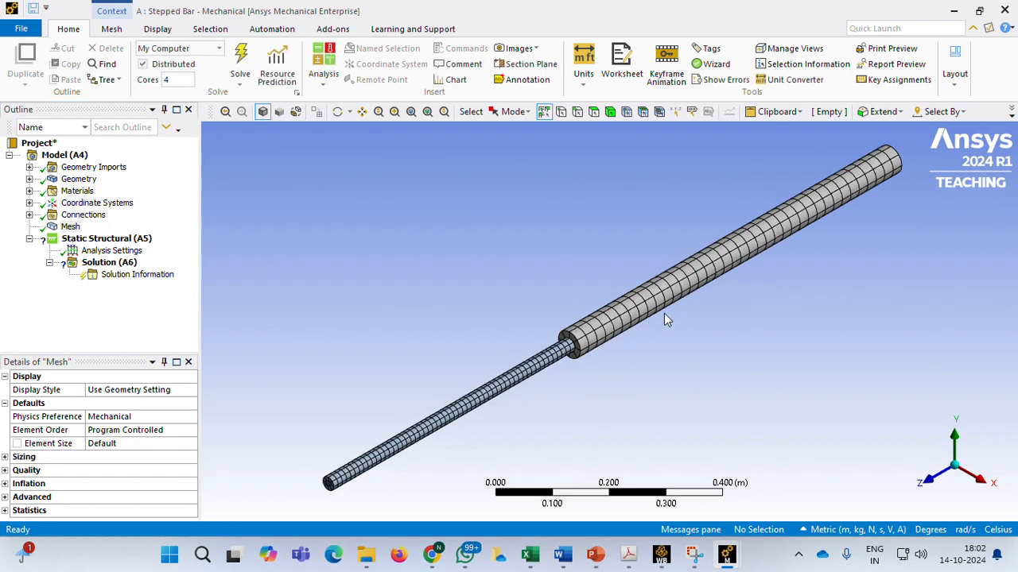
Add a fixed support to the free end face of the thicker solid.
{"action": "middle_click_drag", "start_coordinate": [854, 267], "coordinate": [540, 349]}
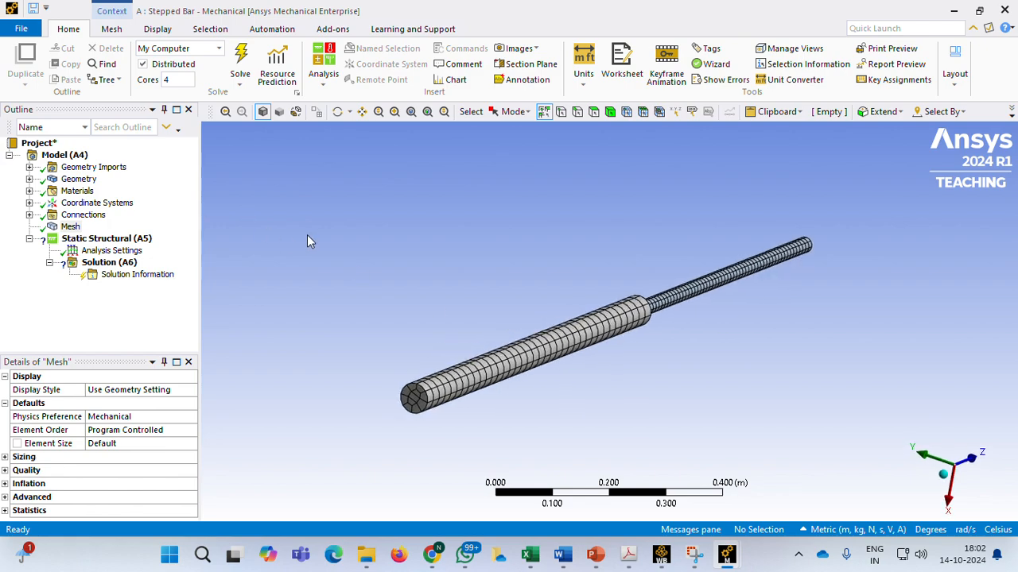
{"action": "right_click", "coordinate": [115, 241]}
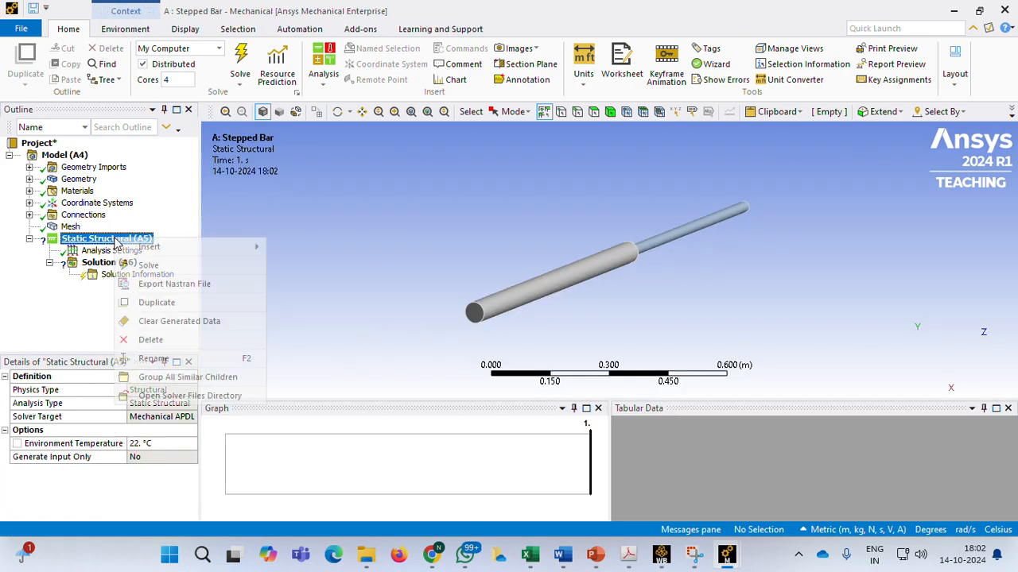
{"action": "mouse_move", "coordinate": [177, 248]}
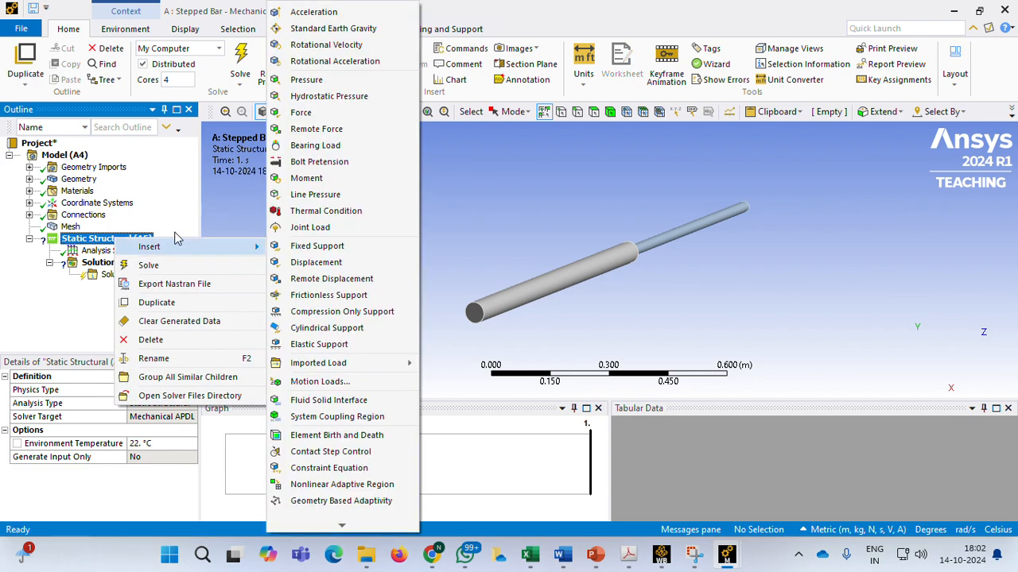
{"action": "left_click", "coordinate": [318, 248]}
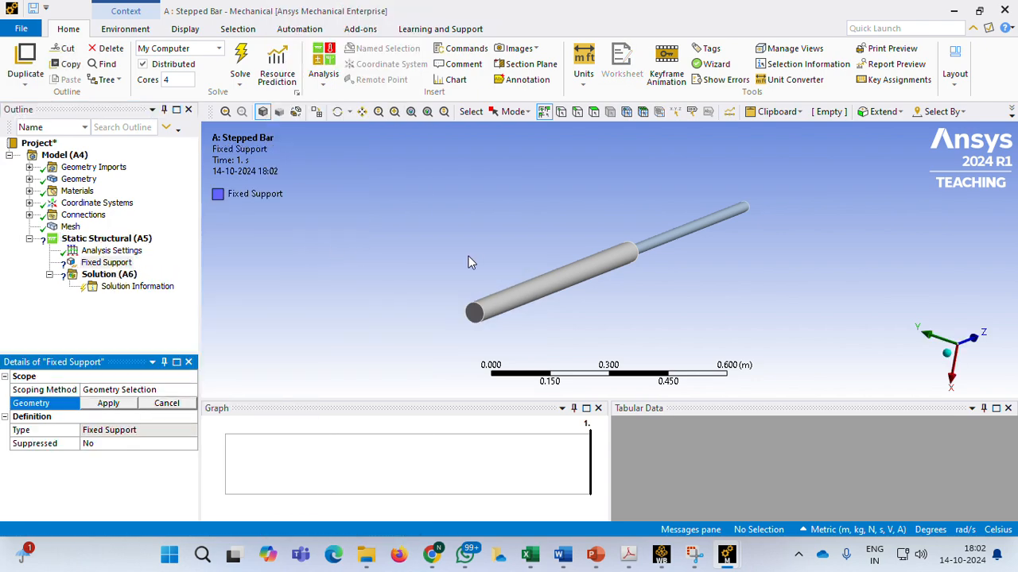
{"action": "left_click", "coordinate": [593, 112]}
{"action": "left_click", "coordinate": [474, 315]}
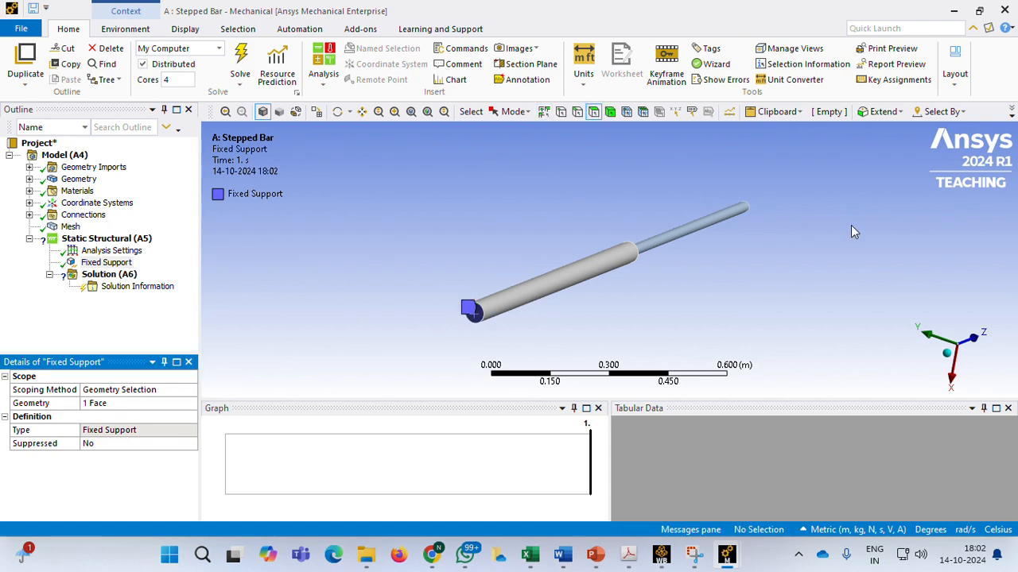
Add a second fixed support to the free end face of the thinner solid.
{"action": "middle_click_drag", "start_coordinate": [853, 232], "coordinate": [641, 313]}
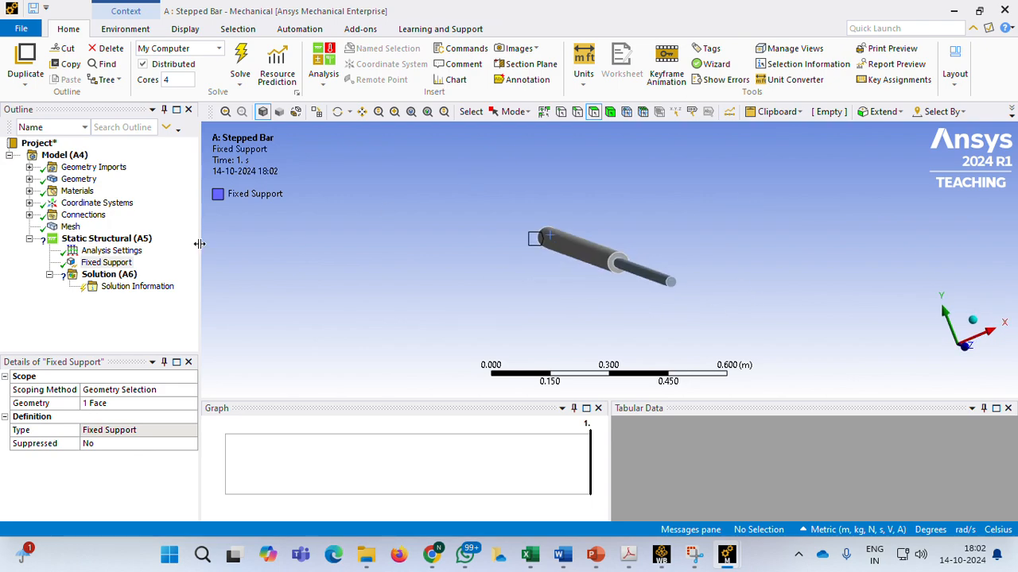
{"action": "left_click", "coordinate": [104, 240]}
{"action": "right_click", "coordinate": [104, 240]}
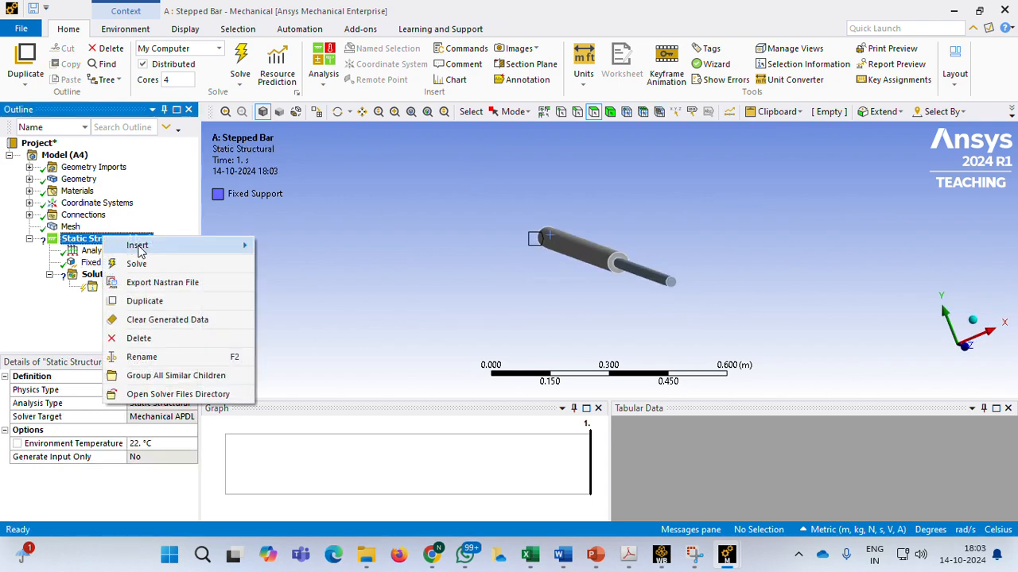
{"action": "mouse_move", "coordinate": [227, 246]}
{"action": "left_click", "coordinate": [302, 247]}
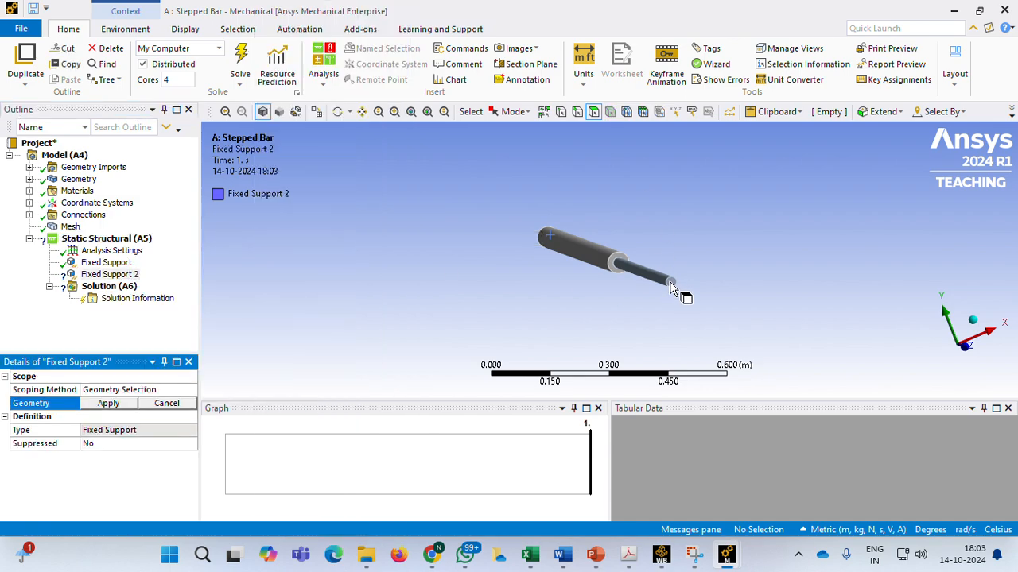
{"action": "left_click", "coordinate": [668, 282]}
{"action": "left_click", "coordinate": [115, 403]}
Suppress the thinner solid to expose the thicker solid's full end face at the step.
{"action": "middle_click_drag", "start_coordinate": [493, 283], "coordinate": [611, 283]}
{"action": "scroll", "coordinate": [620, 286], "scroll_direction": "up", "scroll_amount": 2}
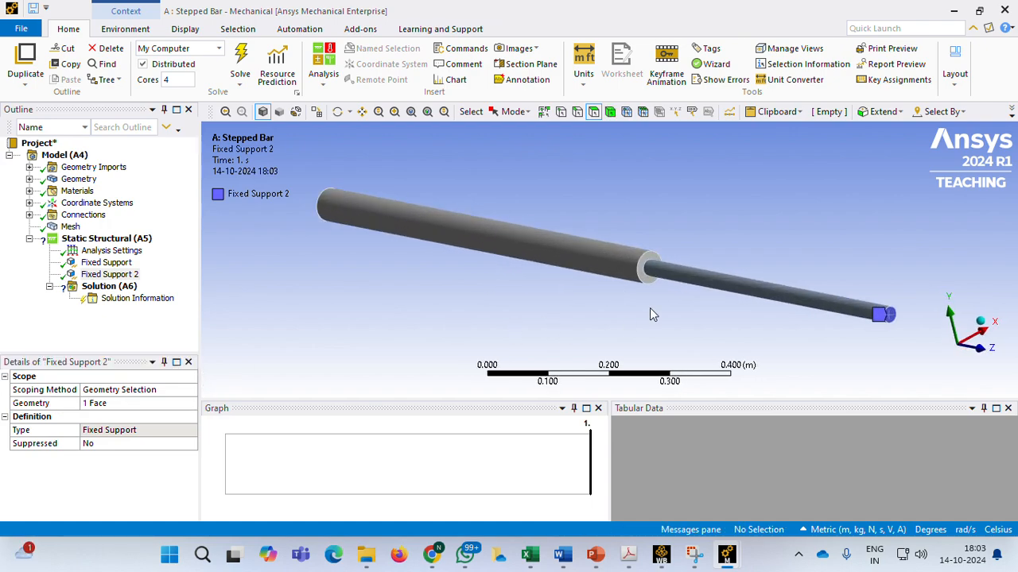
{"action": "mouse_move", "coordinate": [660, 277]}
{"action": "middle_mouse_down"}
{"action": "mouse_move", "coordinate": [659, 311]}
{"action": "mouse_move", "coordinate": [672, 286]}
{"action": "mouse_move", "coordinate": [654, 289]}
{"action": "middle_mouse_up"}
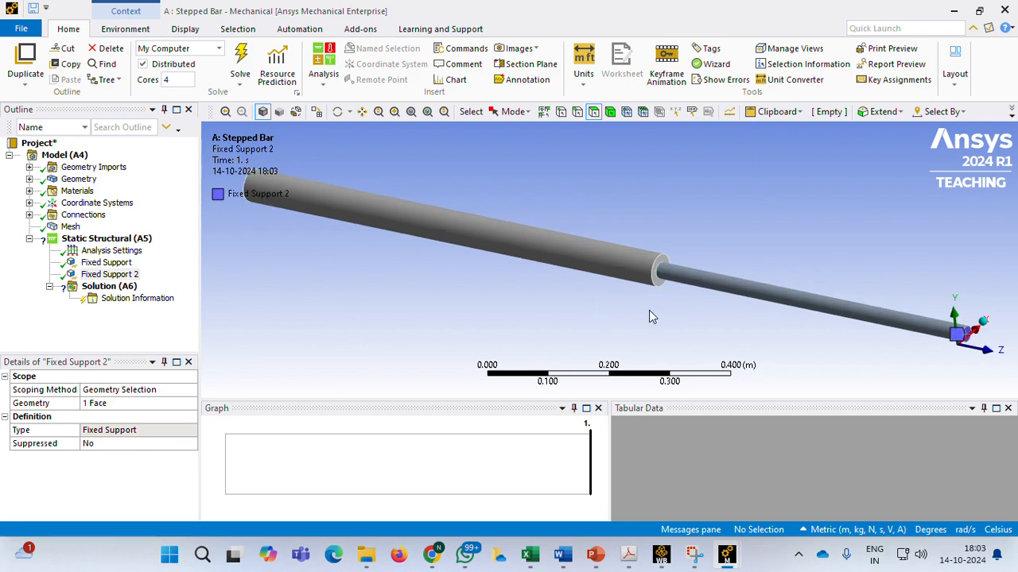
{"action": "scroll", "coordinate": [648, 310], "scroll_direction": "down", "scroll_amount": 1}
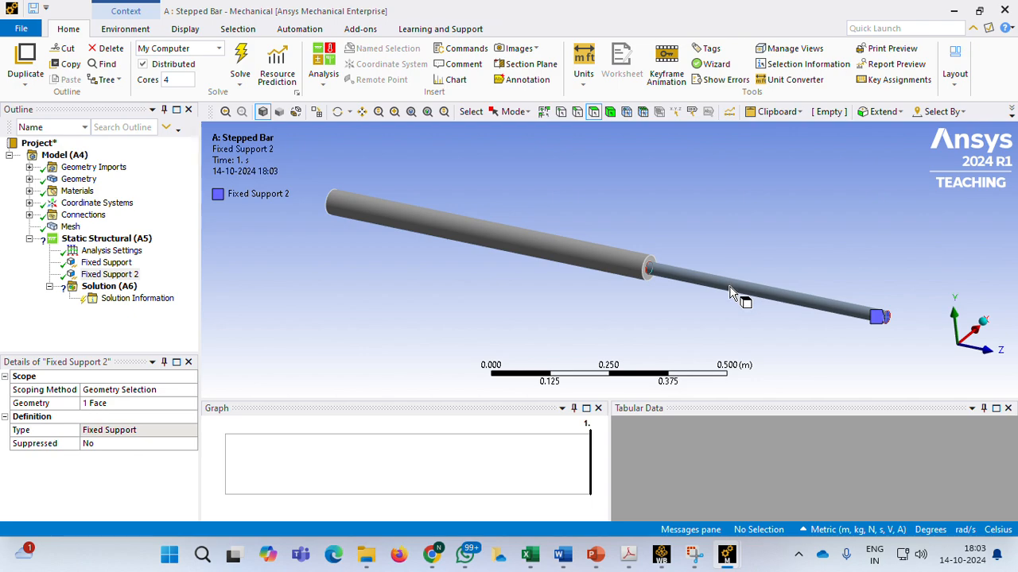
{"action": "left_click", "coordinate": [731, 293]}
{"action": "right_click", "coordinate": [732, 292]}
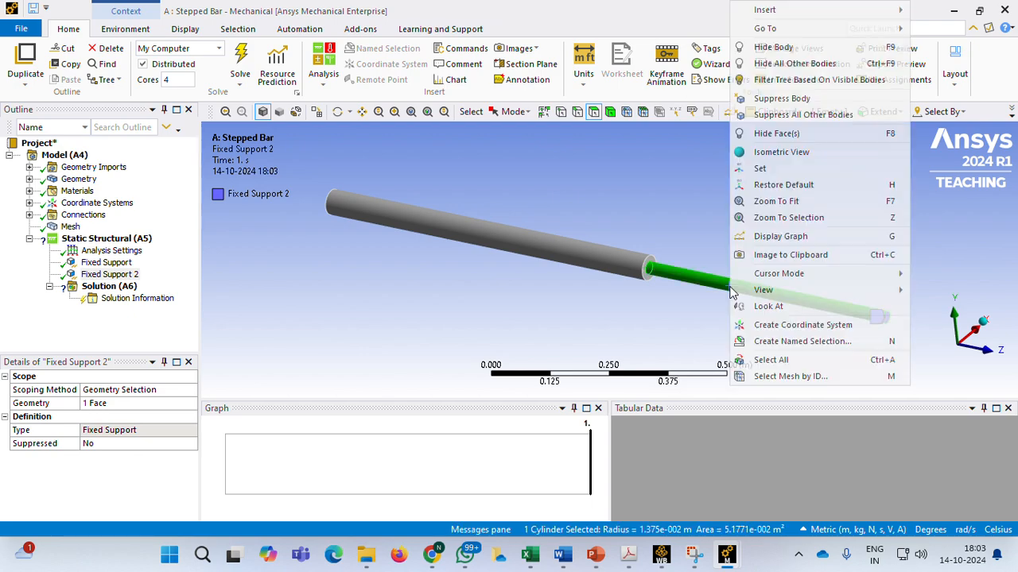
{"action": "left_click", "coordinate": [783, 97]}
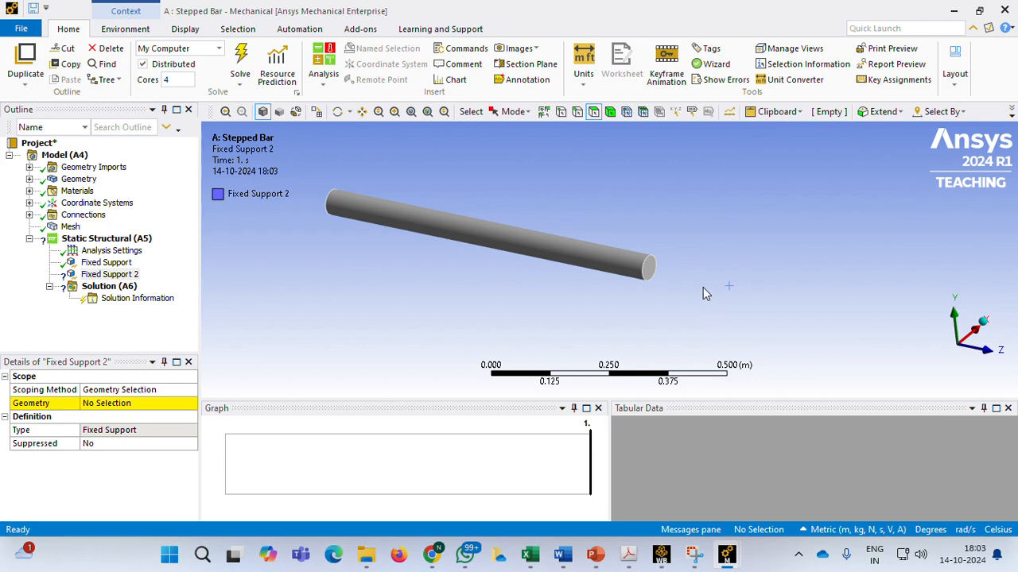
Insert a force on the thicker solid's end face at the step and define it by Components.
{"action": "scroll", "coordinate": [680, 290], "scroll_direction": "down", "scroll_amount": 1}
{"action": "scroll", "coordinate": [656, 306], "scroll_direction": "down", "scroll_amount": 2}
{"action": "scroll", "coordinate": [659, 305], "scroll_direction": "up", "scroll_amount": 5}
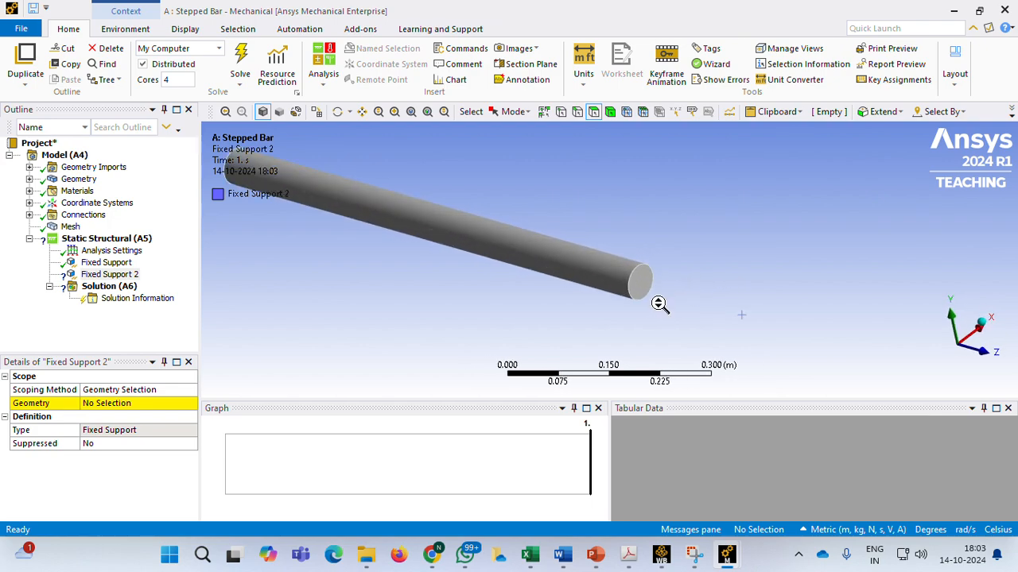
{"action": "left_click", "coordinate": [123, 241]}
{"action": "right_click", "coordinate": [123, 241]}
{"action": "mouse_move", "coordinate": [163, 249]}
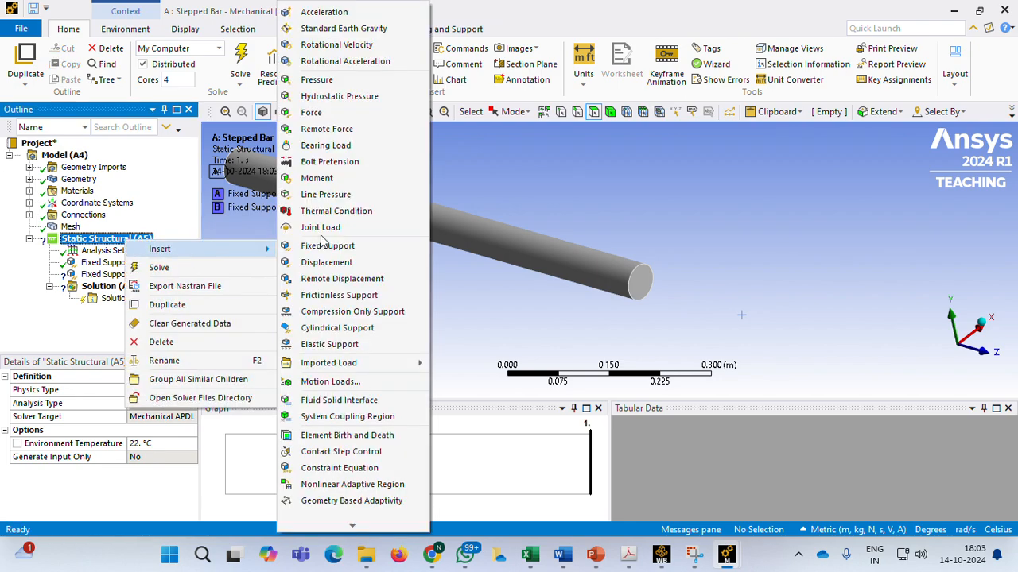
{"action": "left_click", "coordinate": [327, 112]}
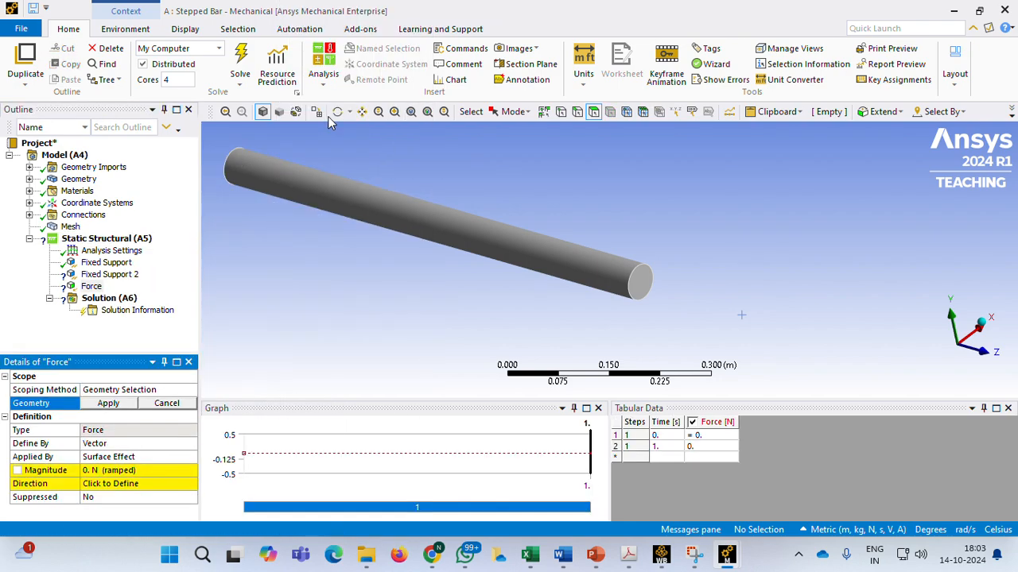
{"action": "left_click", "coordinate": [646, 289]}
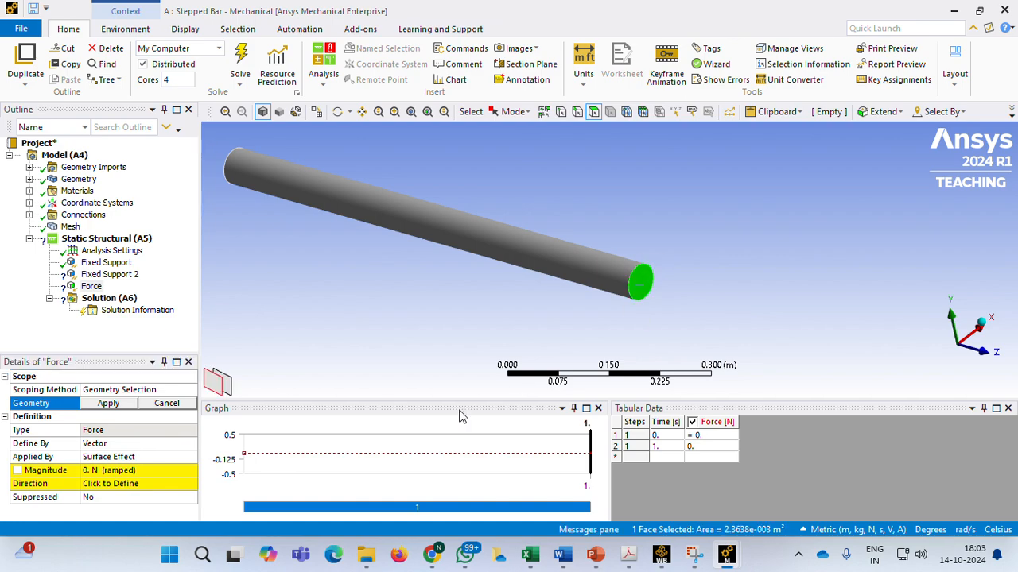
{"action": "left_click", "coordinate": [109, 404]}
{"action": "left_click", "coordinate": [130, 444]}
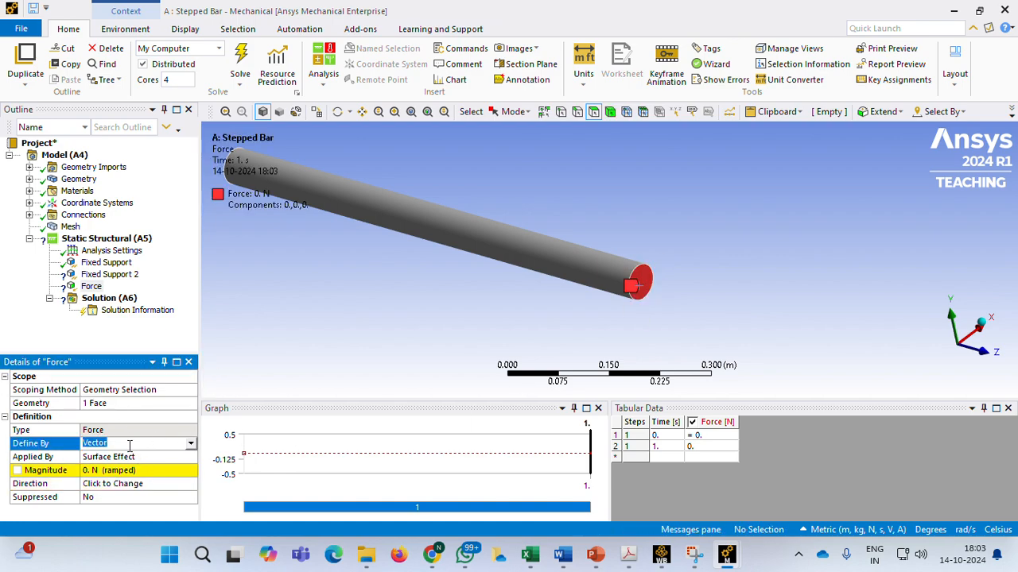
{"action": "left_click", "coordinate": [192, 445]}
{"action": "left_click", "coordinate": [125, 470]}
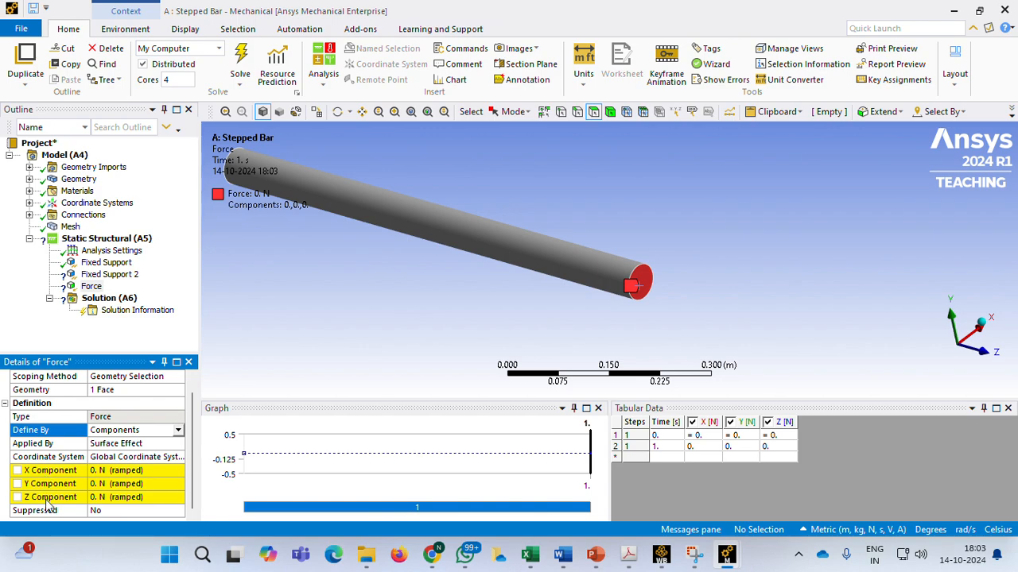
Check the point load on the Problem 1 slide in PowerPoint, and set the force's Z component to 2e+005 N in Mechanical.
{"action": "middle_click_drag", "start_coordinate": [419, 312], "coordinate": [589, 292]}
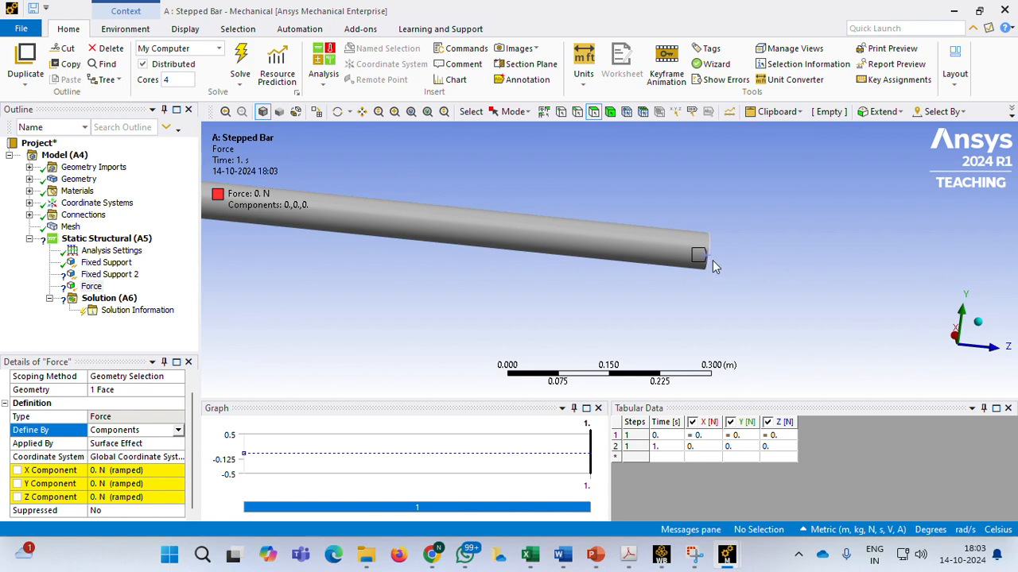
{"action": "left_click", "coordinate": [112, 498]}
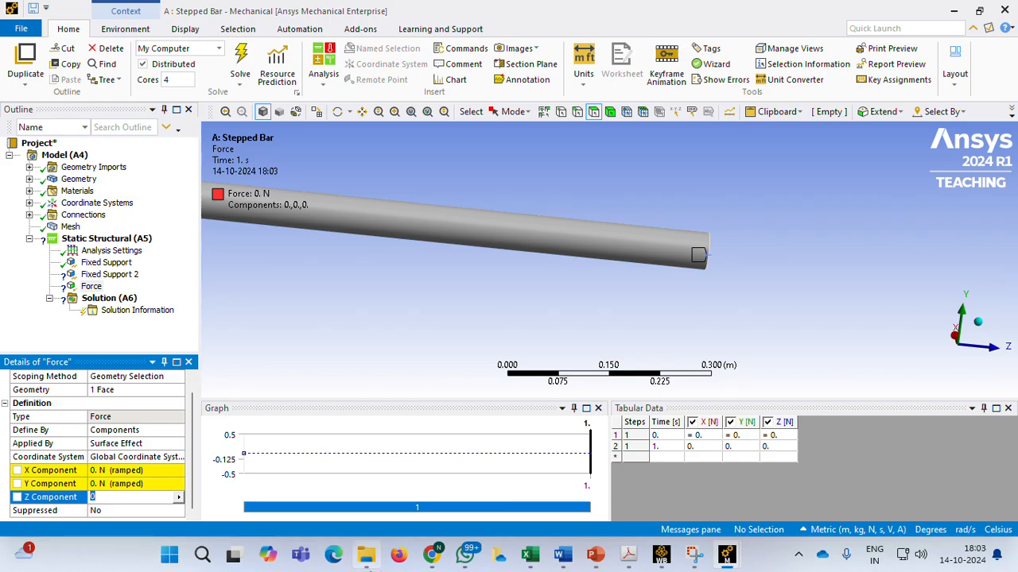
{"action": "left_click", "coordinate": [595, 557]}
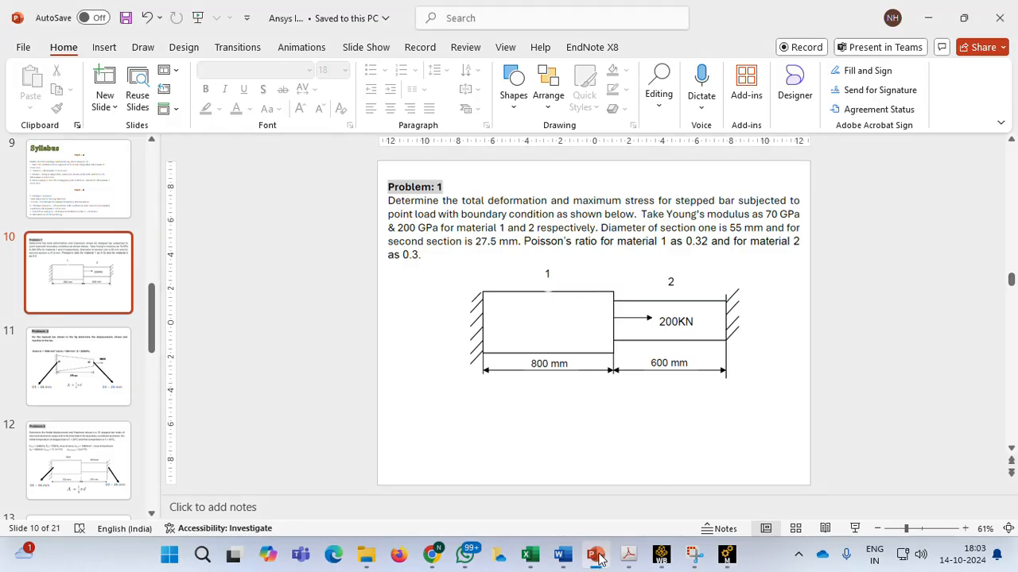
{"action": "mouse_move", "coordinate": [726, 555]}
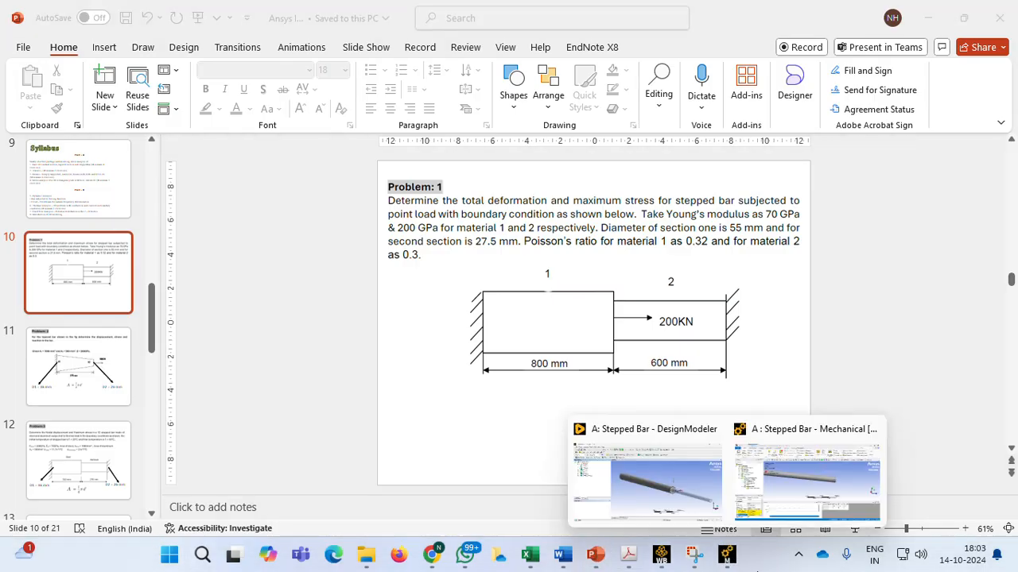
{"action": "left_click", "coordinate": [821, 505]}
{"action": "left_click", "coordinate": [119, 497]}
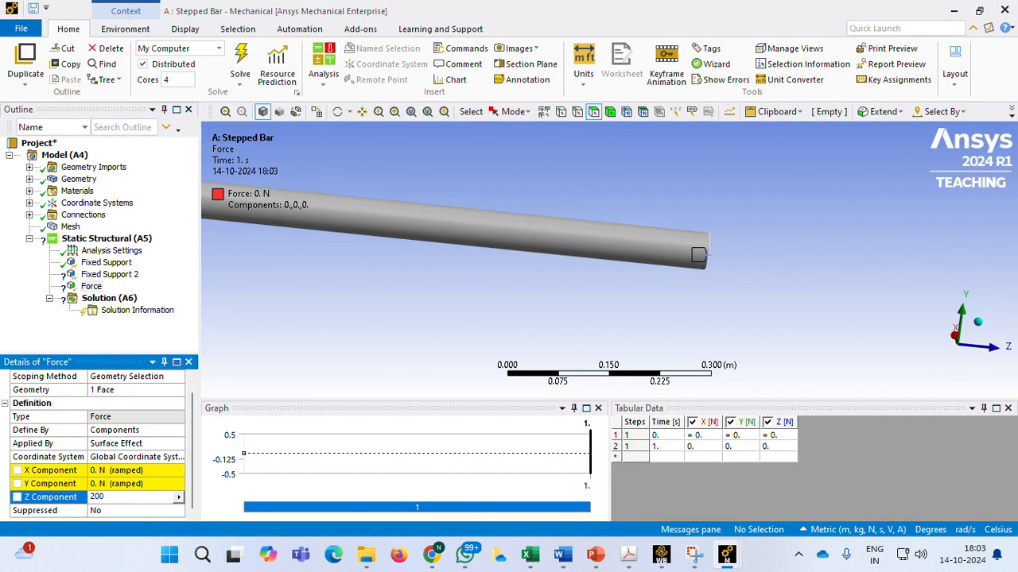
{"action": "key", "text": "Return"}
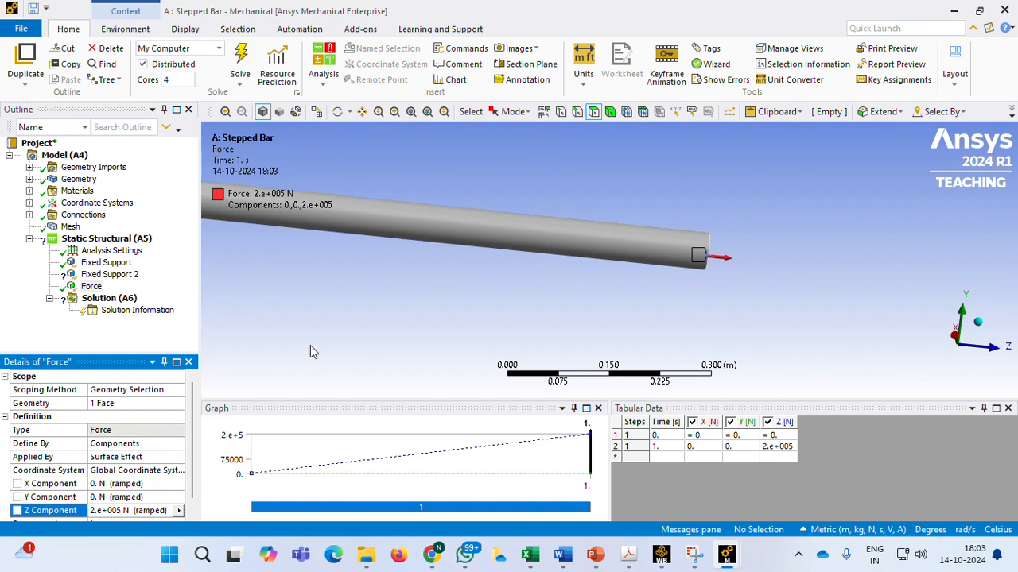
Expand the geometry branch and unsuppress the thinner MAT 2 solid.
{"action": "scroll", "coordinate": [271, 286], "scroll_direction": "down", "scroll_amount": 4}
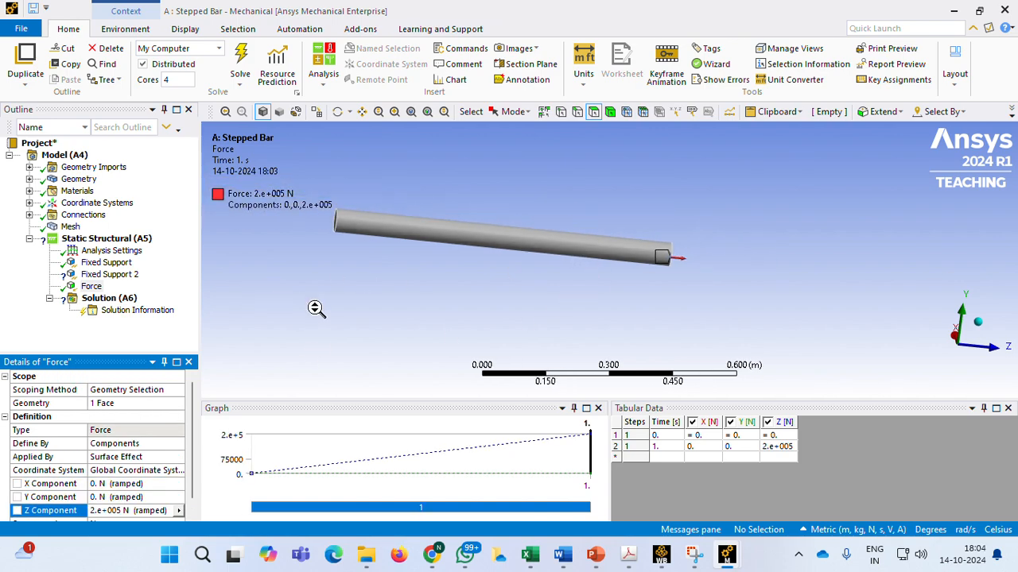
{"action": "left_click", "coordinate": [29, 179]}
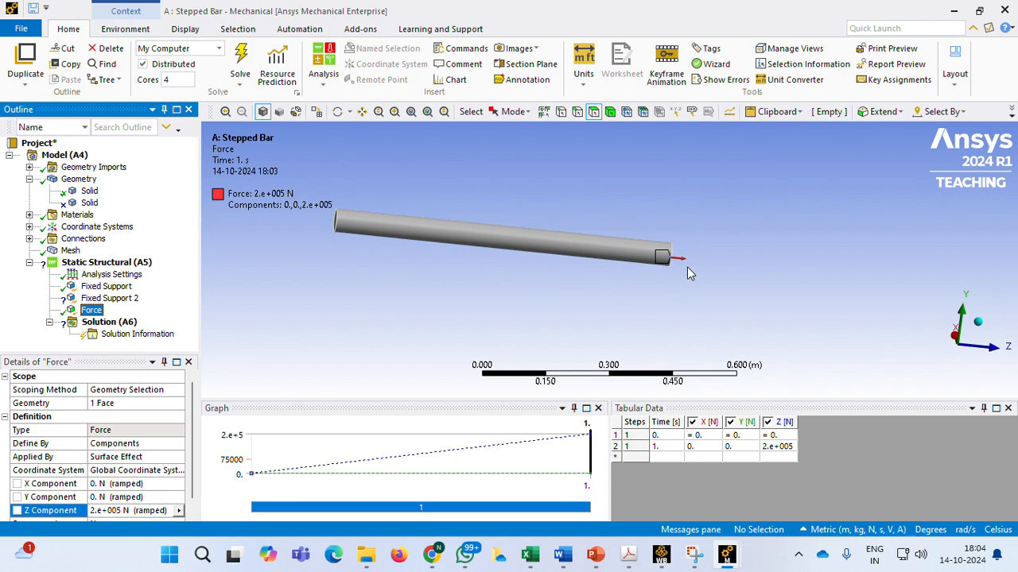
{"action": "left_click", "coordinate": [89, 204]}
{"action": "right_click", "coordinate": [89, 203]}
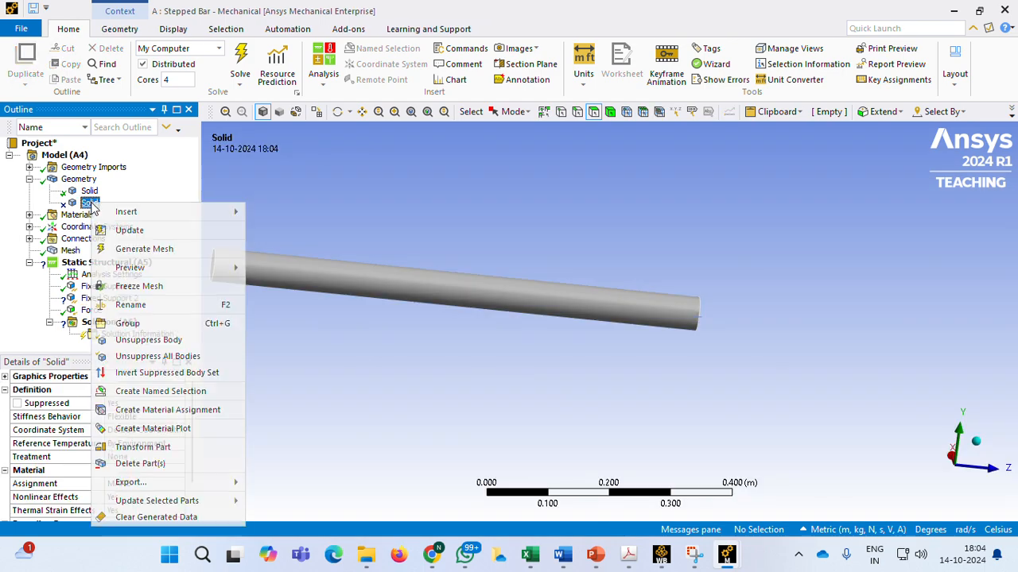
{"action": "left_click", "coordinate": [155, 343]}
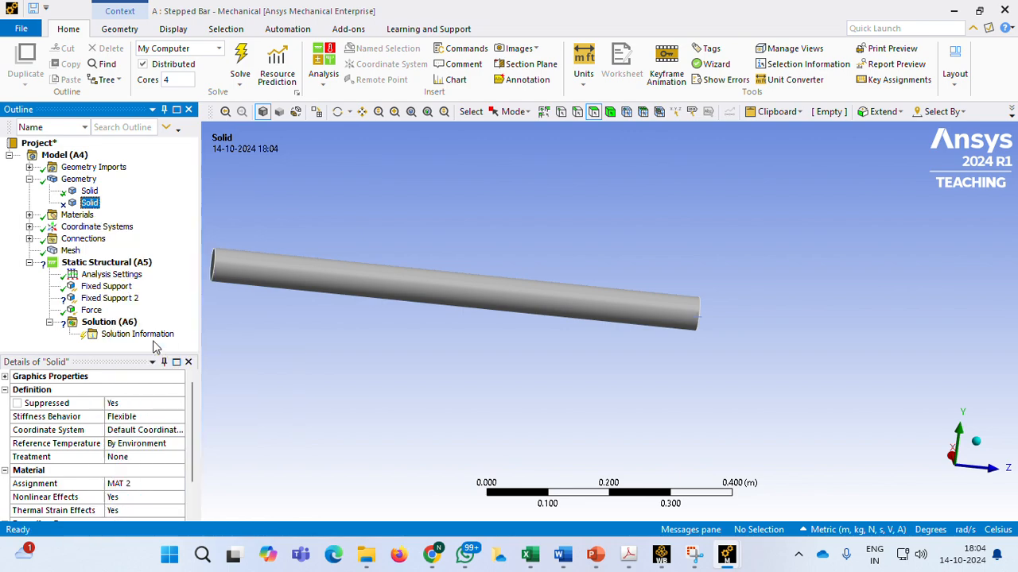
Add a Total Deformation result for all bodies to the static structural solution.
{"action": "scroll", "coordinate": [679, 331], "scroll_direction": "down", "scroll_amount": 2}
{"action": "scroll", "coordinate": [644, 342], "scroll_direction": "down", "scroll_amount": 2}
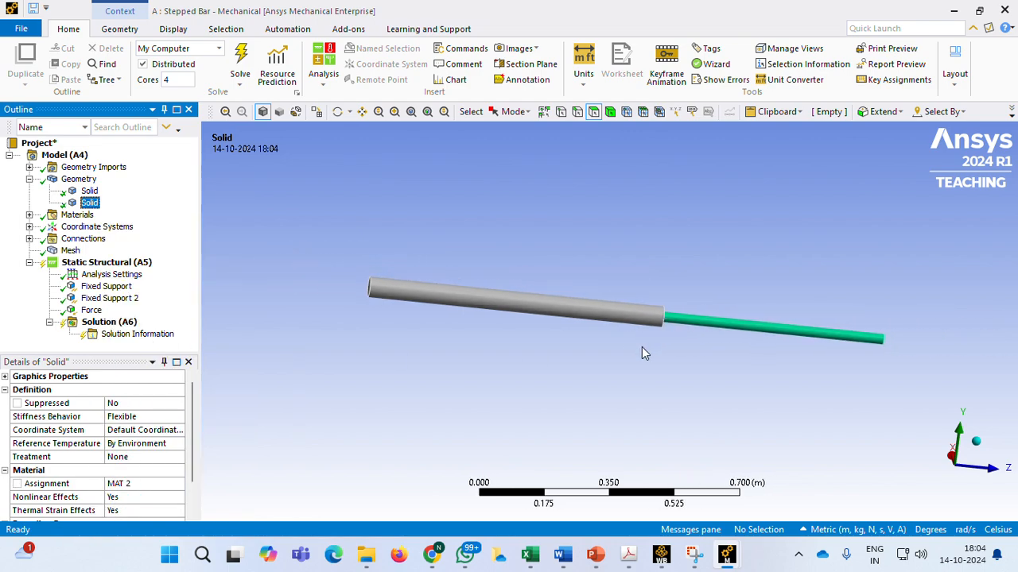
{"action": "middle_click_drag", "start_coordinate": [642, 352], "coordinate": [334, 340]}
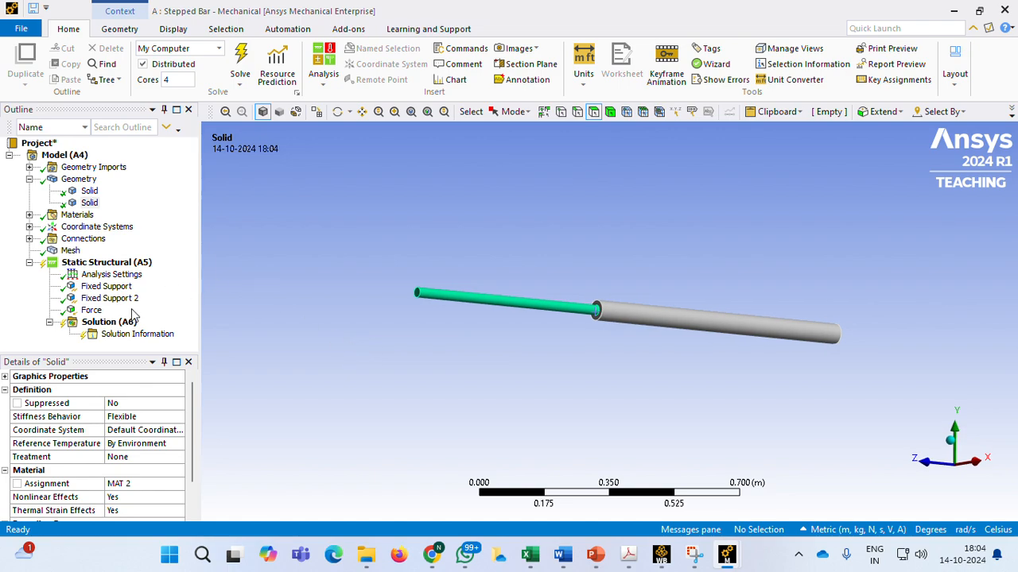
{"action": "left_click", "coordinate": [107, 323]}
{"action": "right_click", "coordinate": [110, 326]}
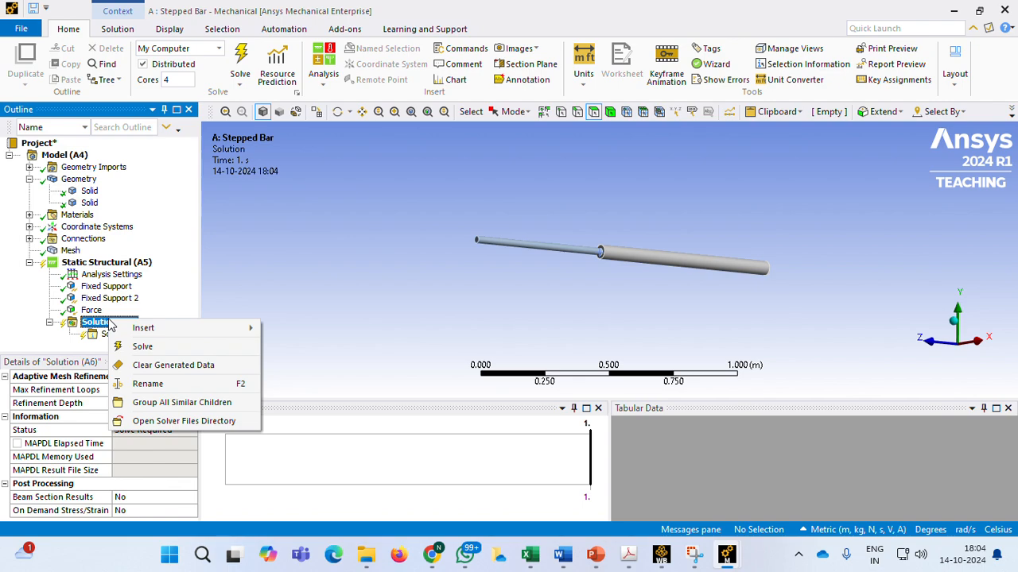
{"action": "mouse_move", "coordinate": [144, 328]}
{"action": "mouse_move", "coordinate": [334, 220]}
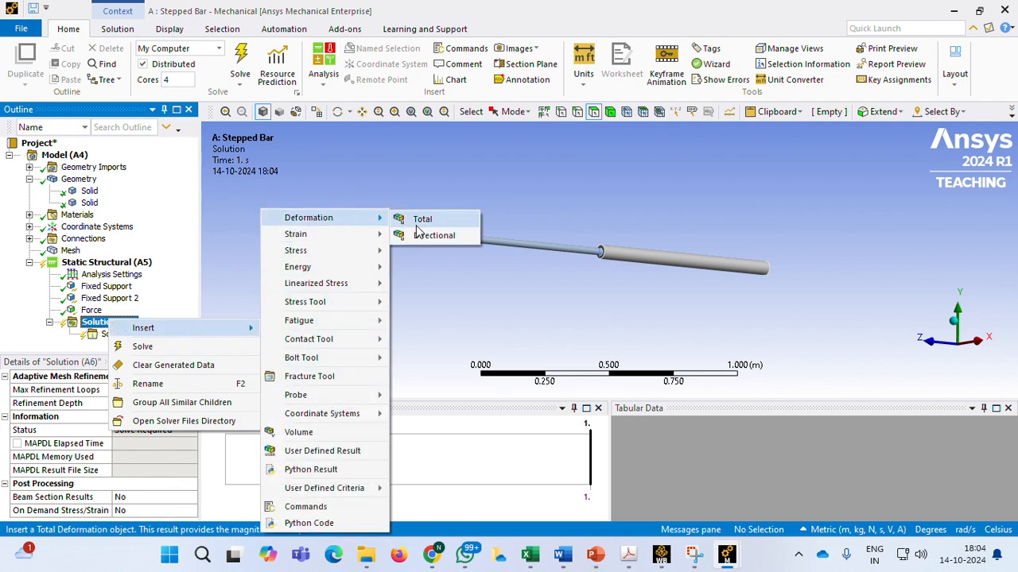
{"action": "left_click", "coordinate": [422, 220]}
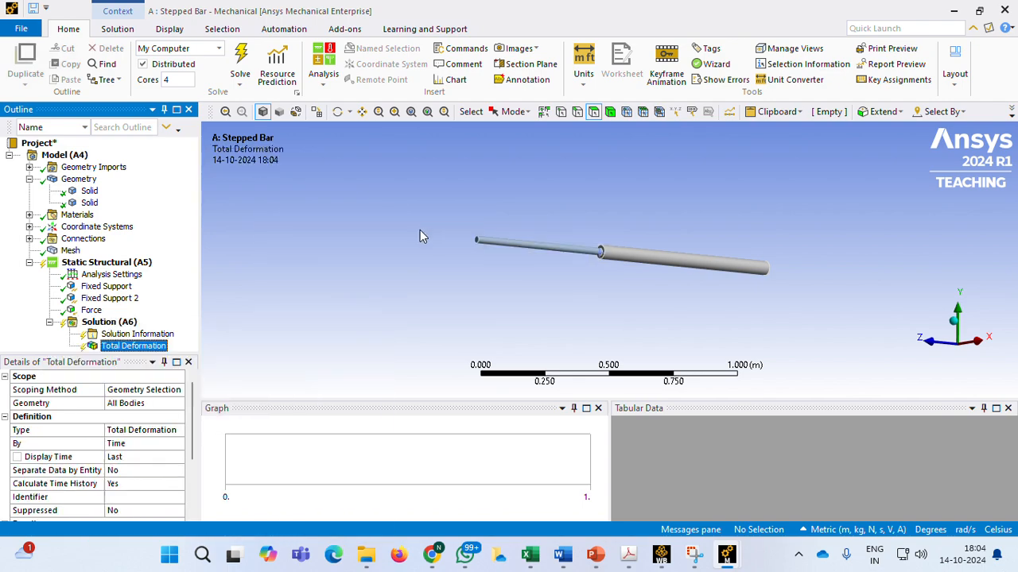
Add an Equivalent (von-Mises) stress result for all bodies to the solution.
{"action": "left_click", "coordinate": [107, 323]}
{"action": "right_click", "coordinate": [108, 325]}
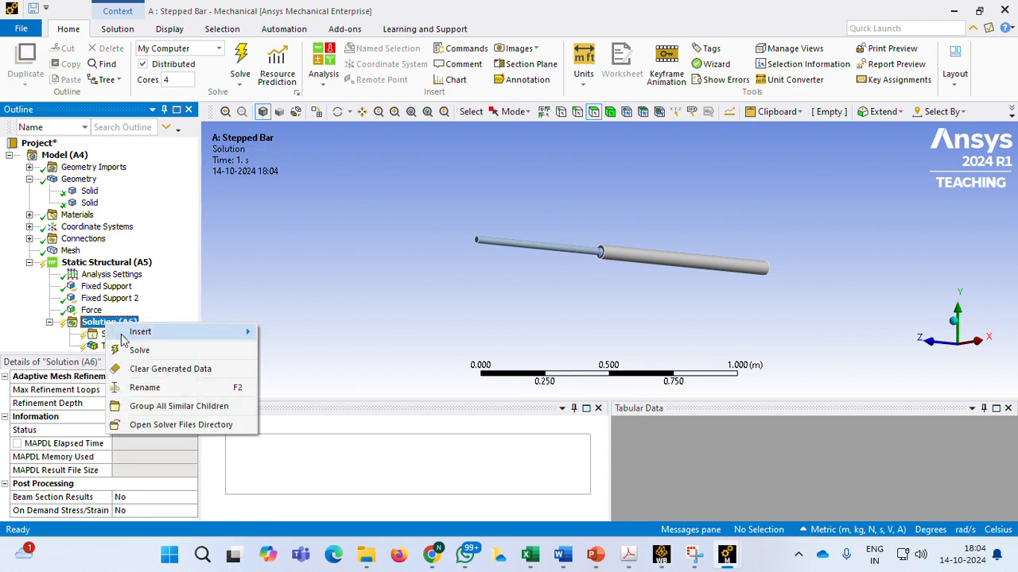
{"action": "mouse_move", "coordinate": [143, 332]}
{"action": "mouse_move", "coordinate": [329, 252]}
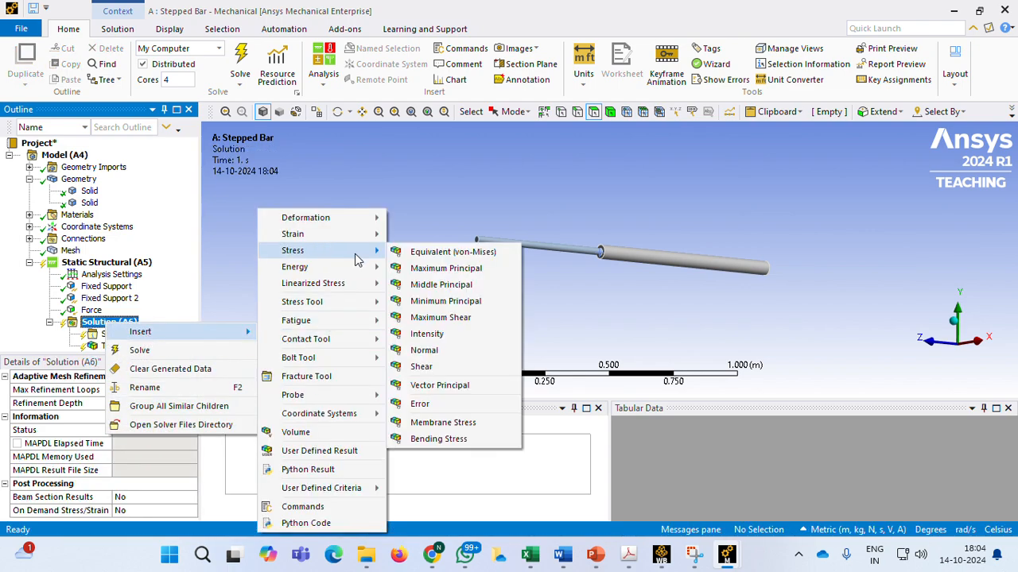
{"action": "left_click", "coordinate": [449, 254]}
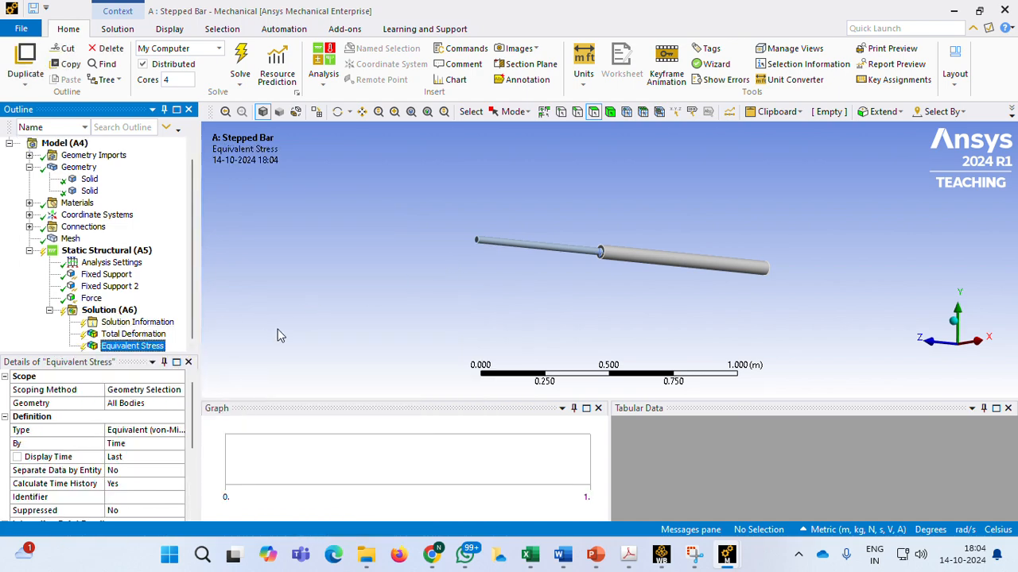
Solve the static structural analysis of the stepped bar.
{"action": "left_click", "coordinate": [110, 311]}
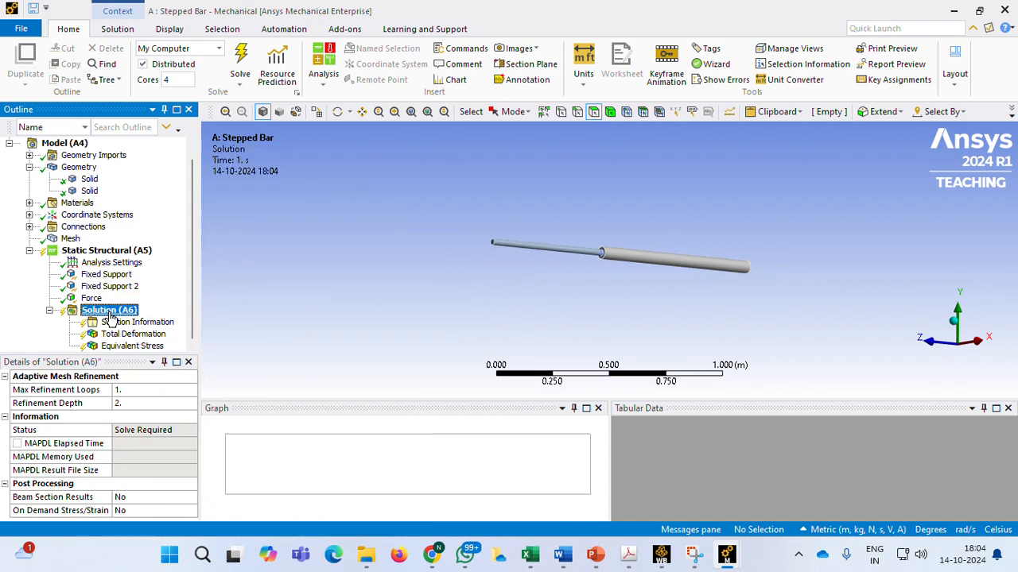
{"action": "right_click", "coordinate": [110, 313]}
{"action": "left_click", "coordinate": [187, 343]}
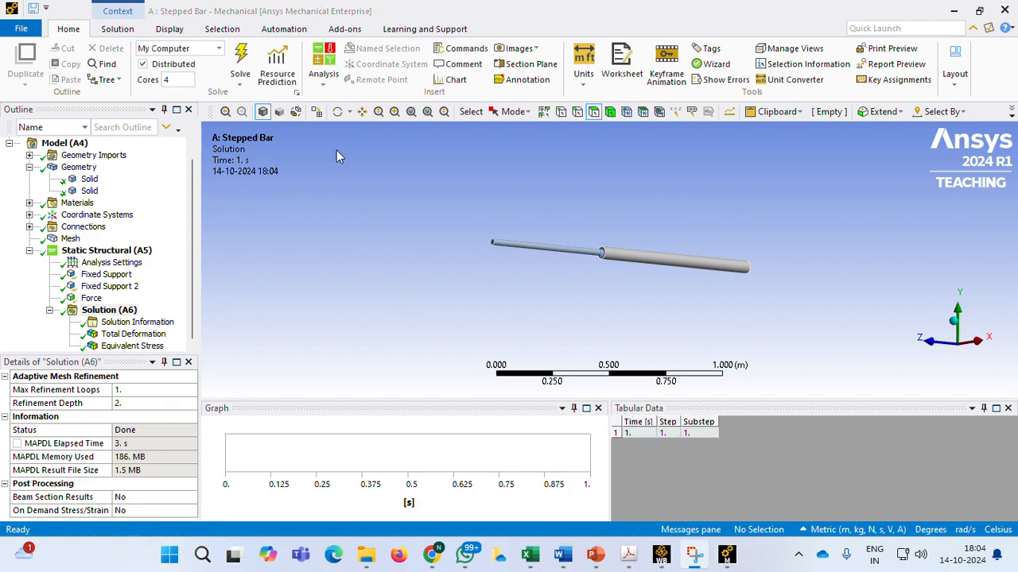
Display and animate the total deformation result, and compare it with the equivalent stress plot.
{"action": "left_click", "coordinate": [134, 335]}
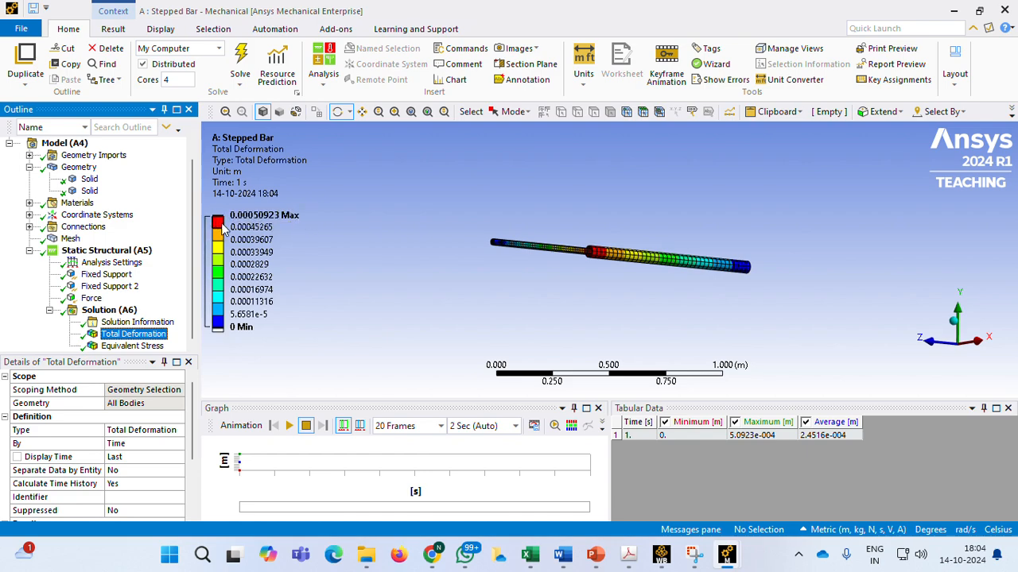
{"action": "scroll", "coordinate": [644, 298], "scroll_direction": "up", "scroll_amount": 3}
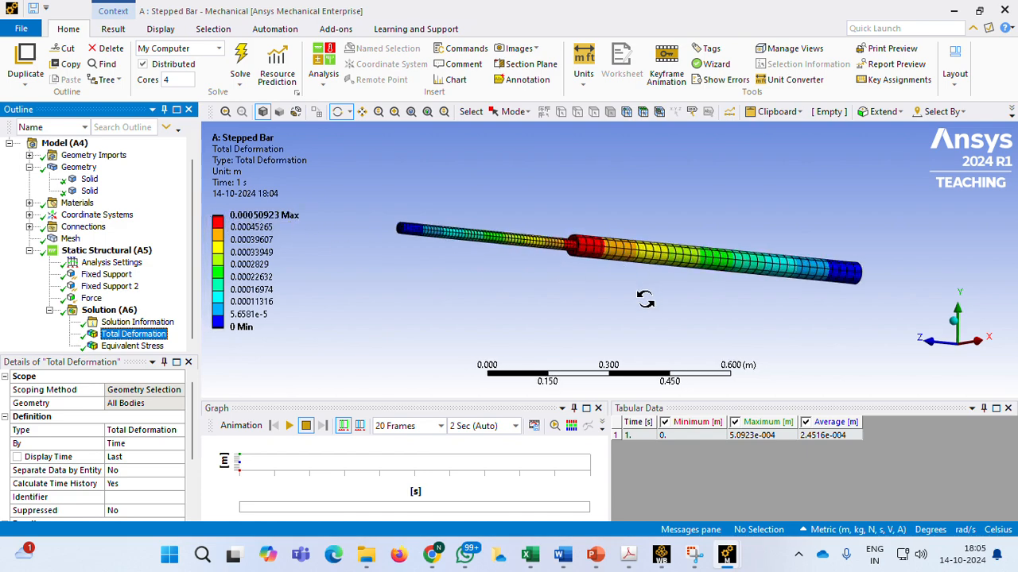
{"action": "left_click", "coordinate": [289, 425]}
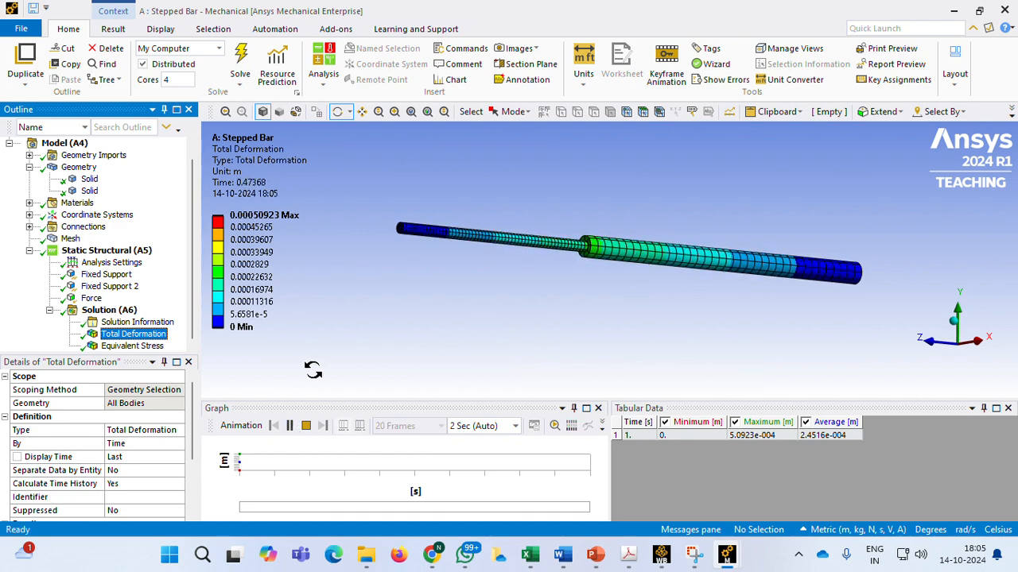
{"action": "left_click", "coordinate": [130, 346]}
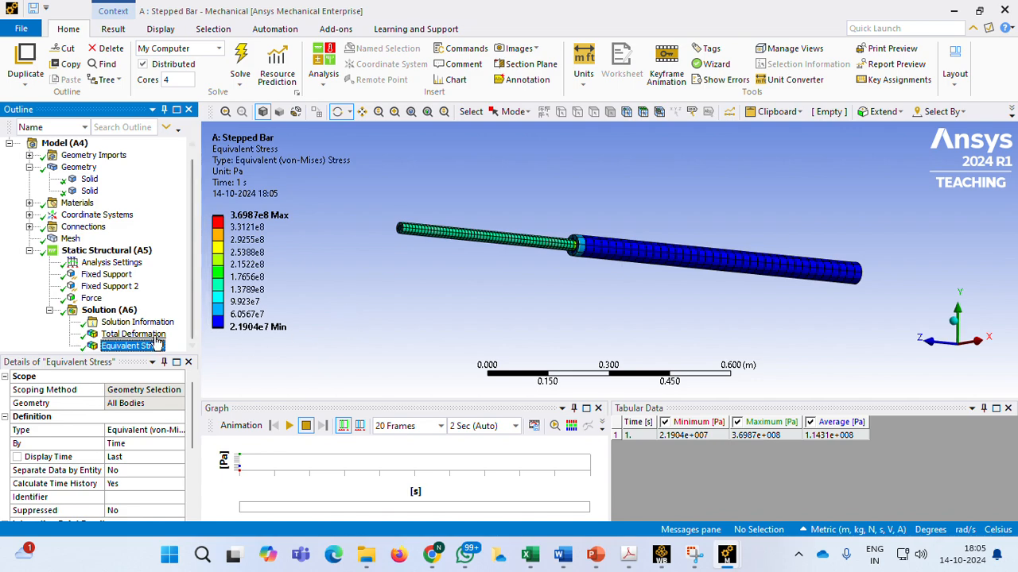
{"action": "left_click", "coordinate": [132, 334]}
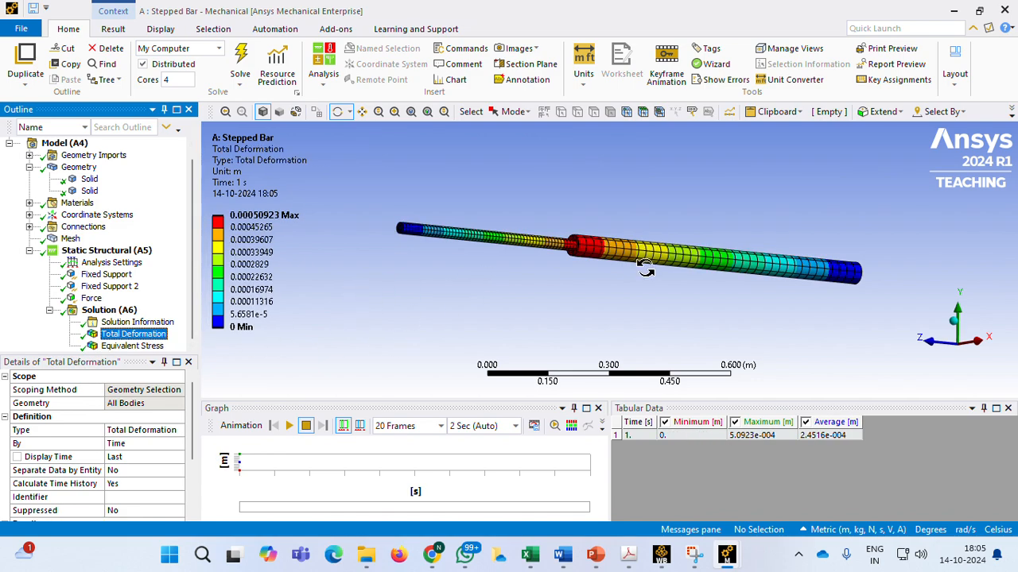
Generate a report preview of the project, look through its contents and tables, and return to the total deformation plot.
{"action": "left_click", "coordinate": [894, 66]}
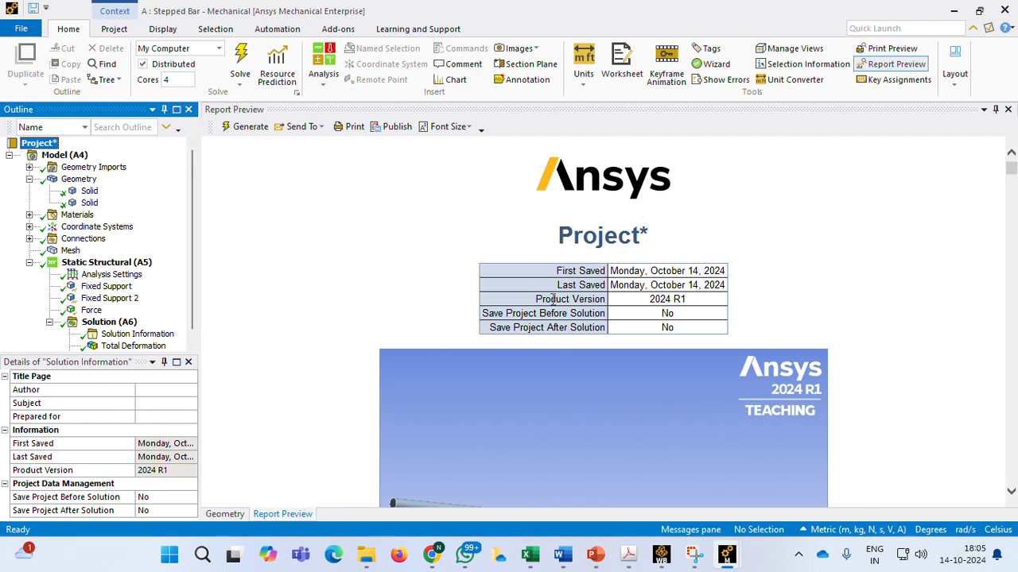
{"action": "scroll", "coordinate": [551, 317], "scroll_direction": "down", "scroll_amount": 10}
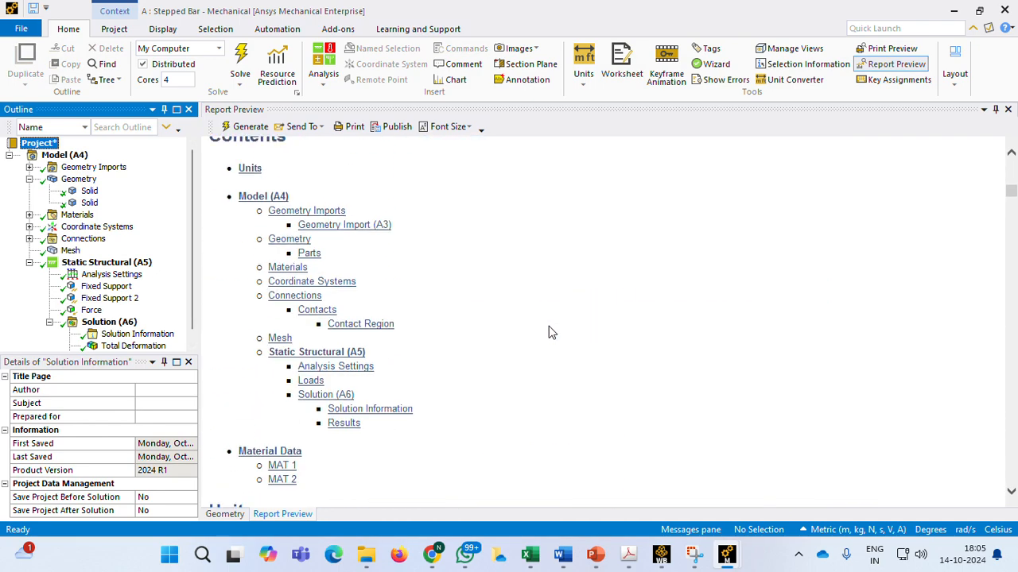
{"action": "scroll", "coordinate": [548, 332], "scroll_direction": "up", "scroll_amount": 6}
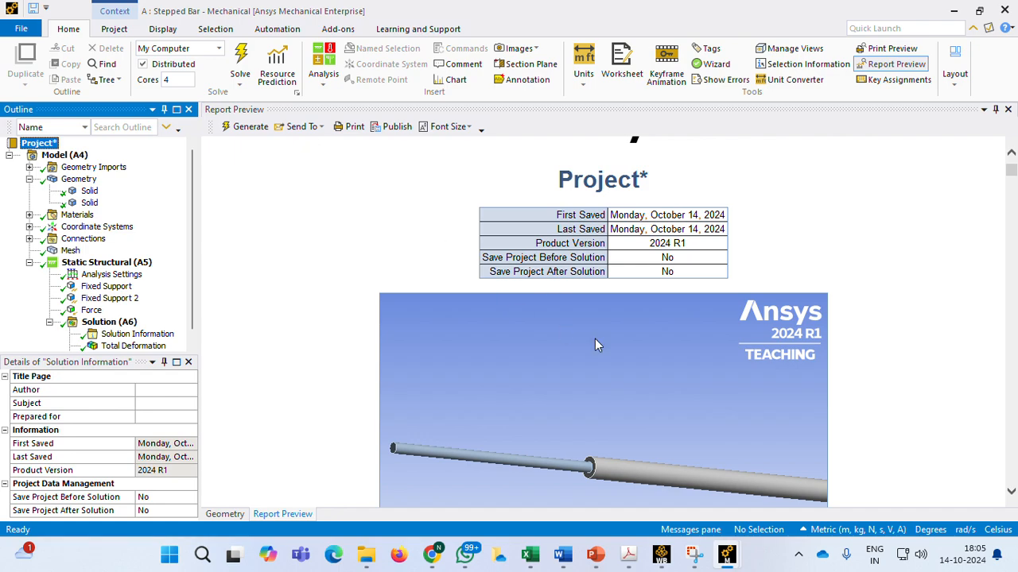
{"action": "scroll", "coordinate": [604, 336], "scroll_direction": "down", "scroll_amount": 5}
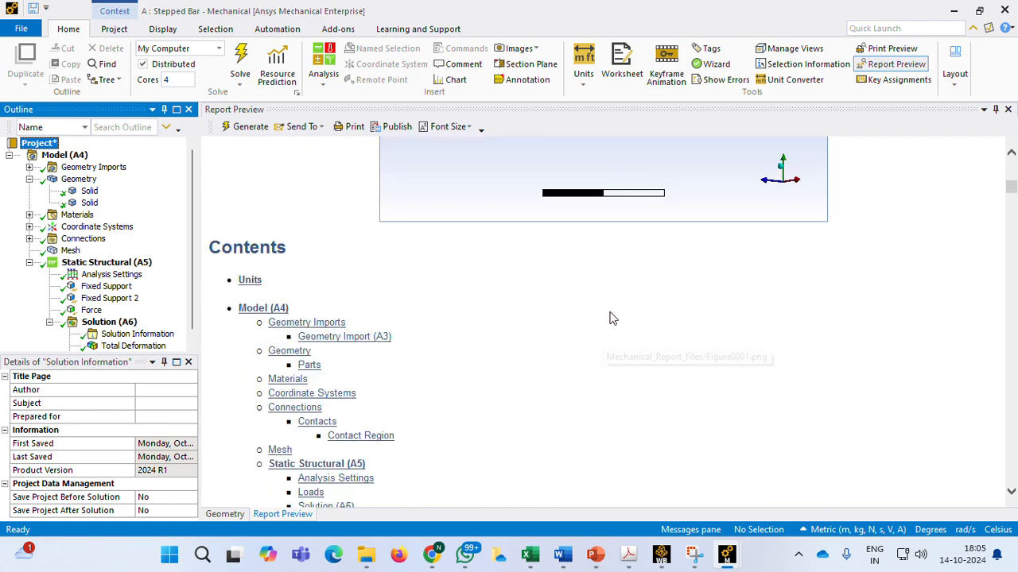
{"action": "scroll", "coordinate": [612, 318], "scroll_direction": "down", "scroll_amount": 8}
{"action": "left_click", "coordinate": [1007, 108]}
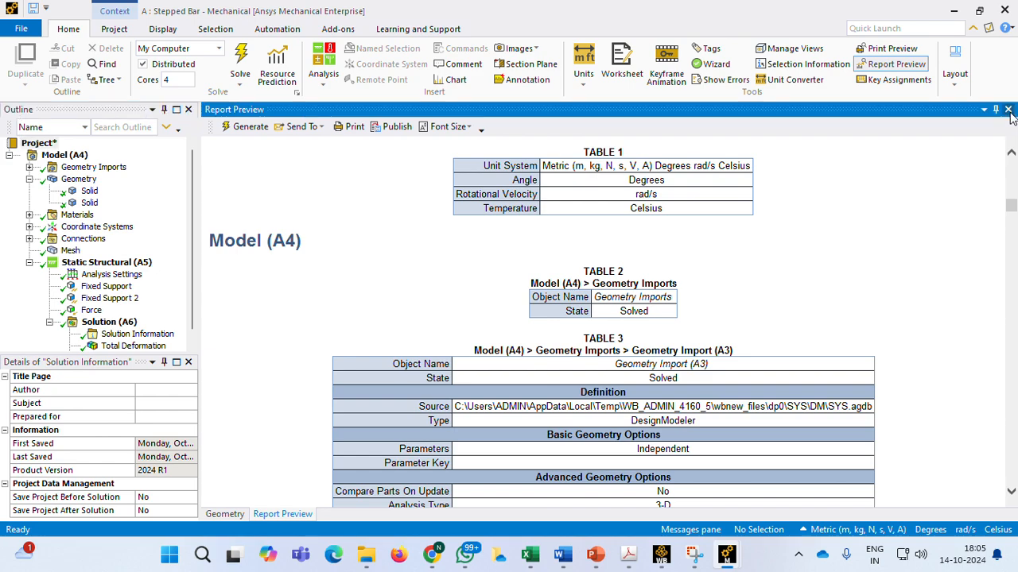
{"action": "left_click", "coordinate": [147, 346]}
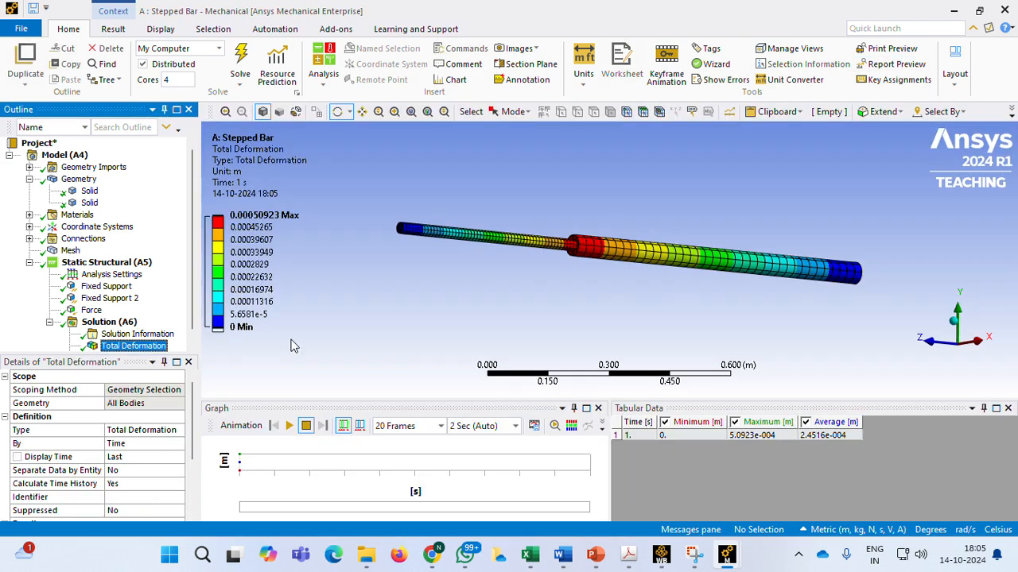
{"action": "scroll", "coordinate": [457, 293], "scroll_direction": "down", "scroll_amount": 1}
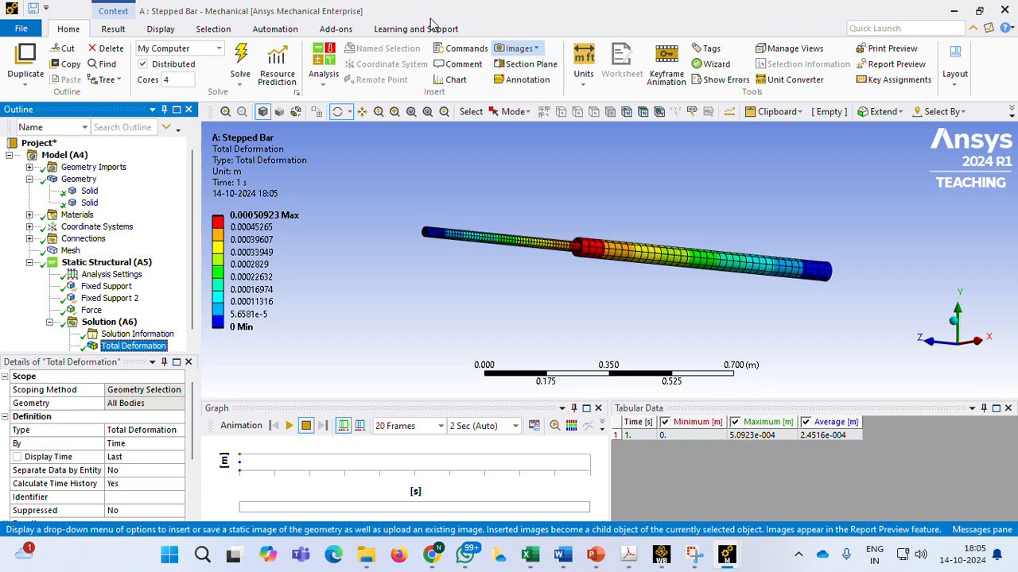